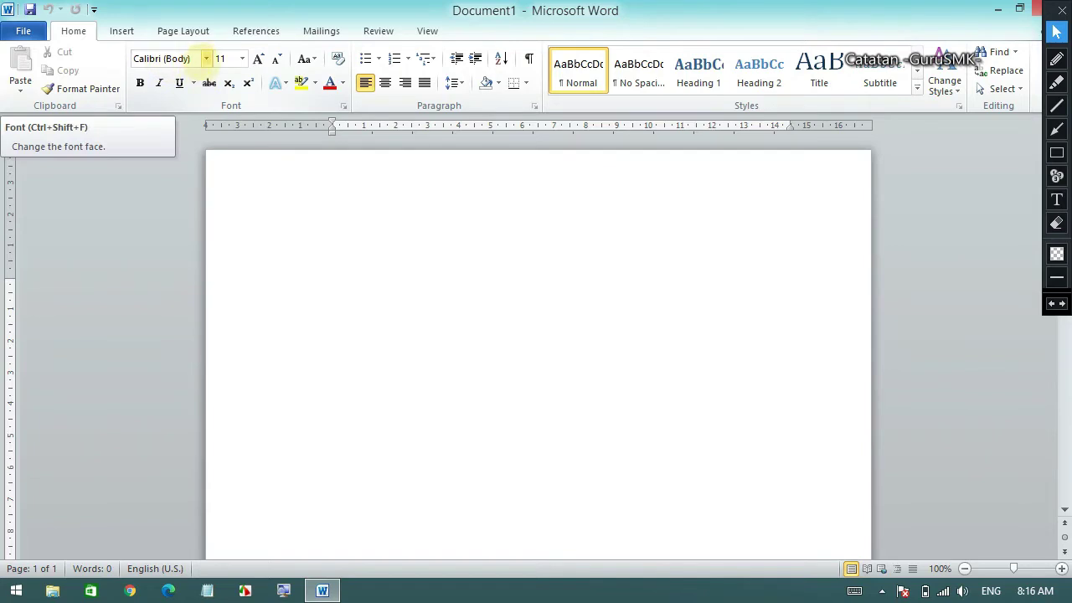
# Step: Examine the available fonts, font sizes and Change Case options for the blank document
pyautogui.click(207, 59)
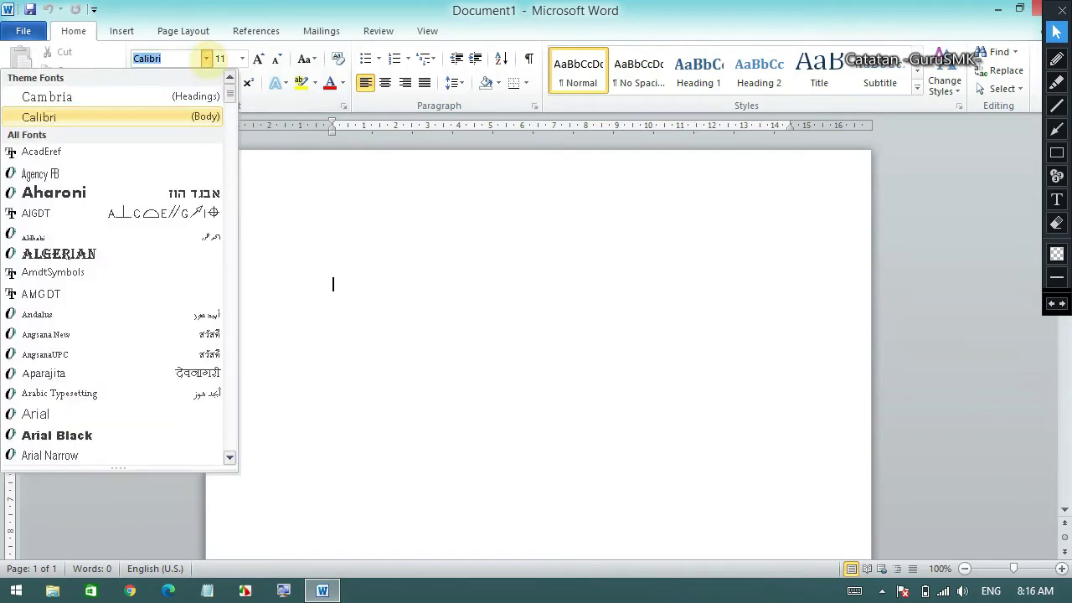
pyautogui.click(207, 58)
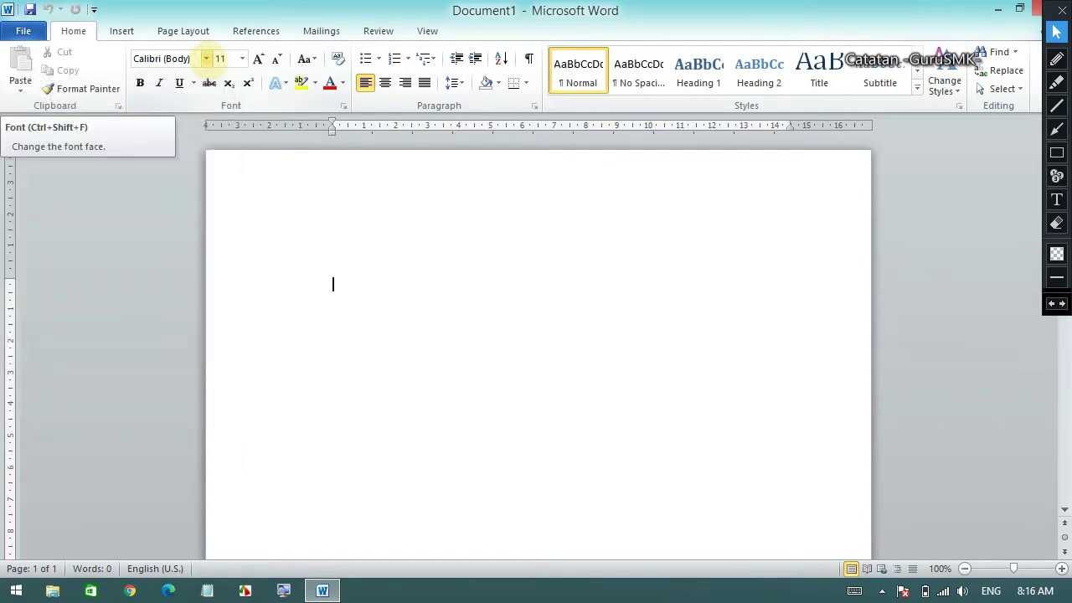
pyautogui.click(207, 58)
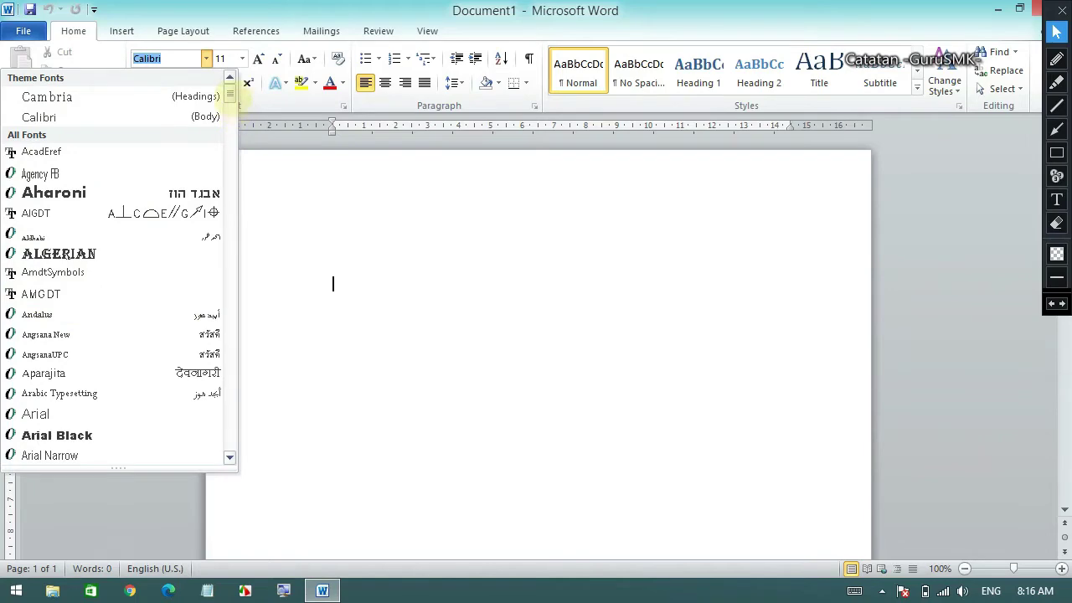
pyautogui.moveTo(229, 93); pyautogui.dragTo(230, 134)
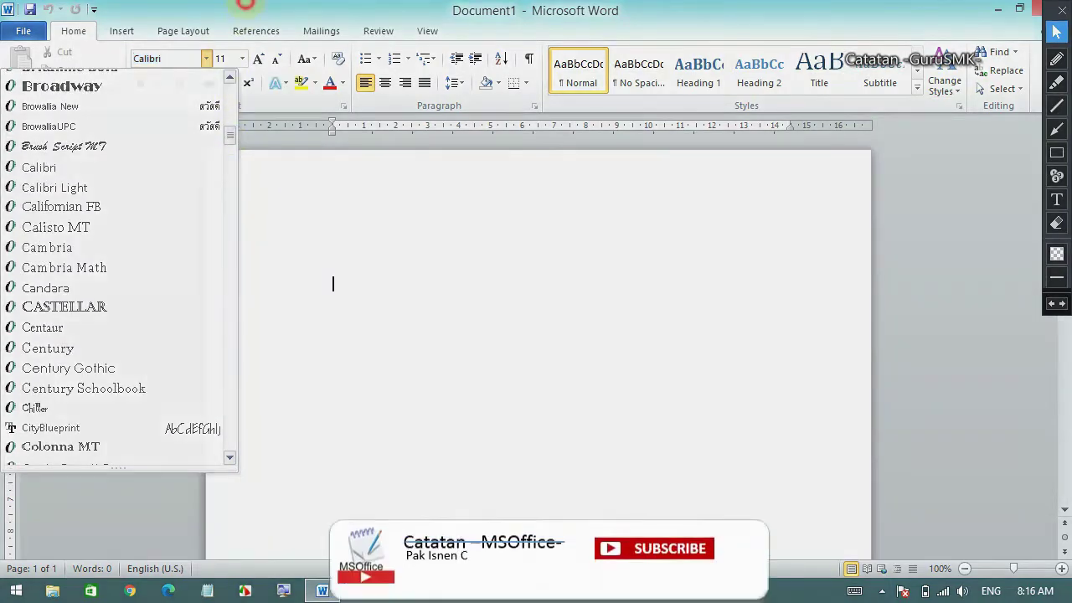
pyautogui.click(246, 4)
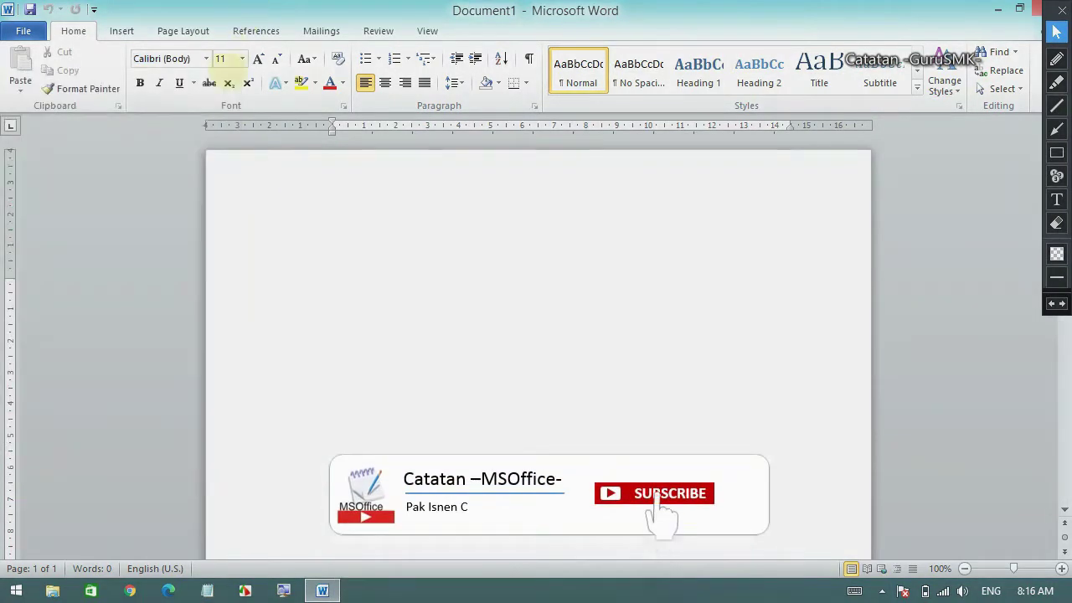
pyautogui.click(242, 58)
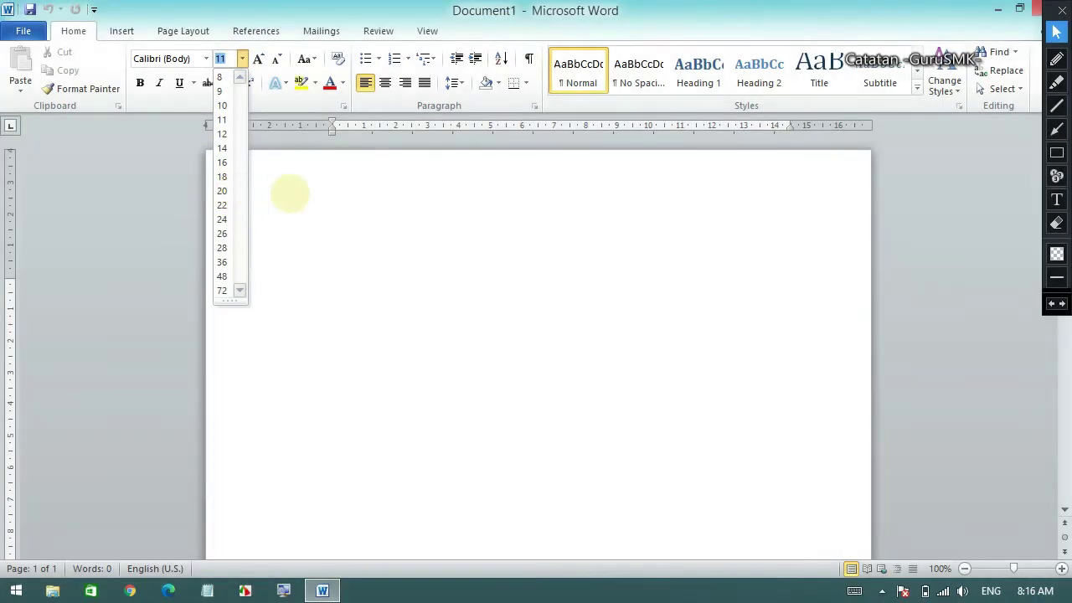
pyautogui.click(311, 196)
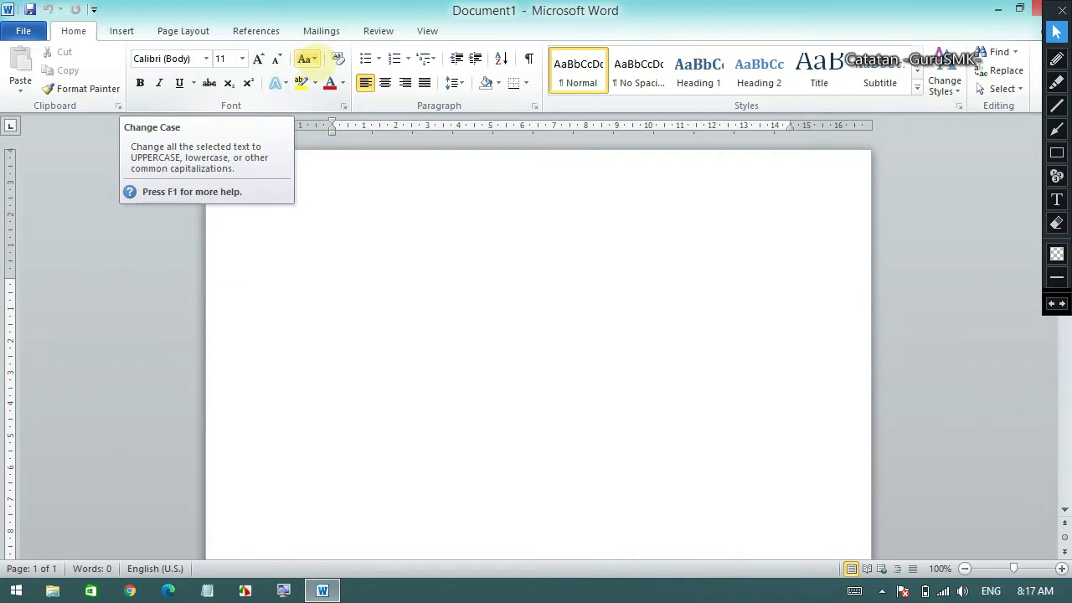
pyautogui.click(307, 58)
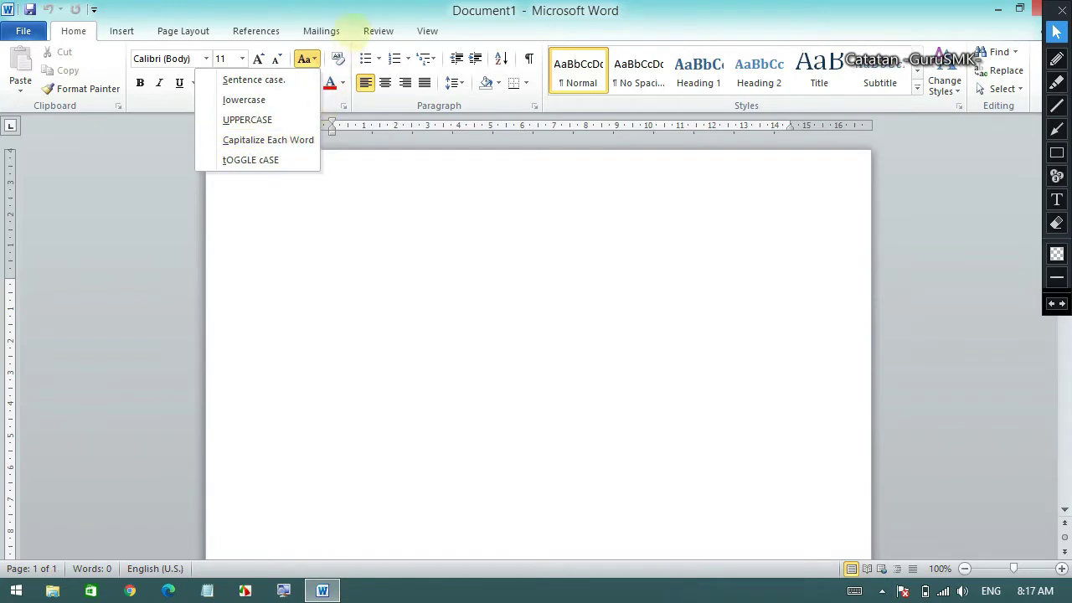
pyautogui.click(352, 9)
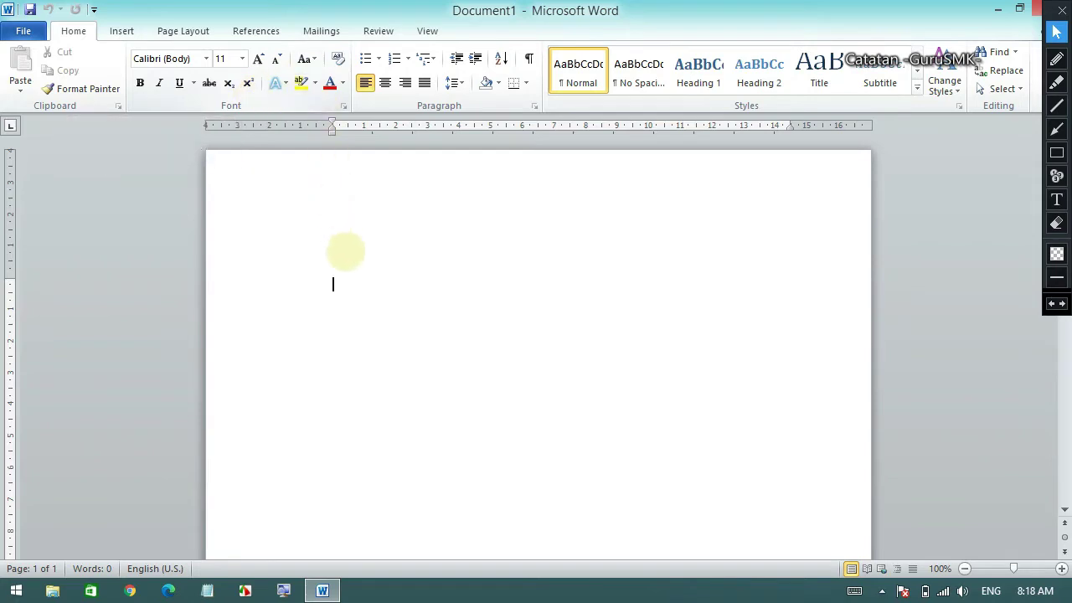
pyautogui.click(397, 293)
pyautogui.write('soal')
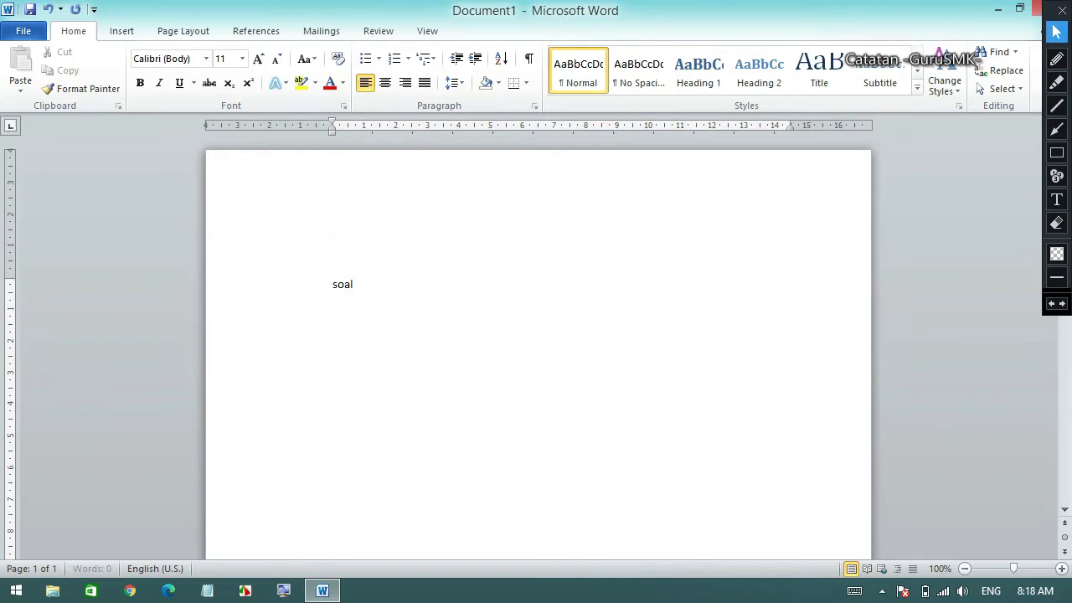
pyautogui.press('BackSpace')
pyautogui.press('BackSpace')
pyautogui.press('BackSpace')
pyautogui.press('BackSpace')
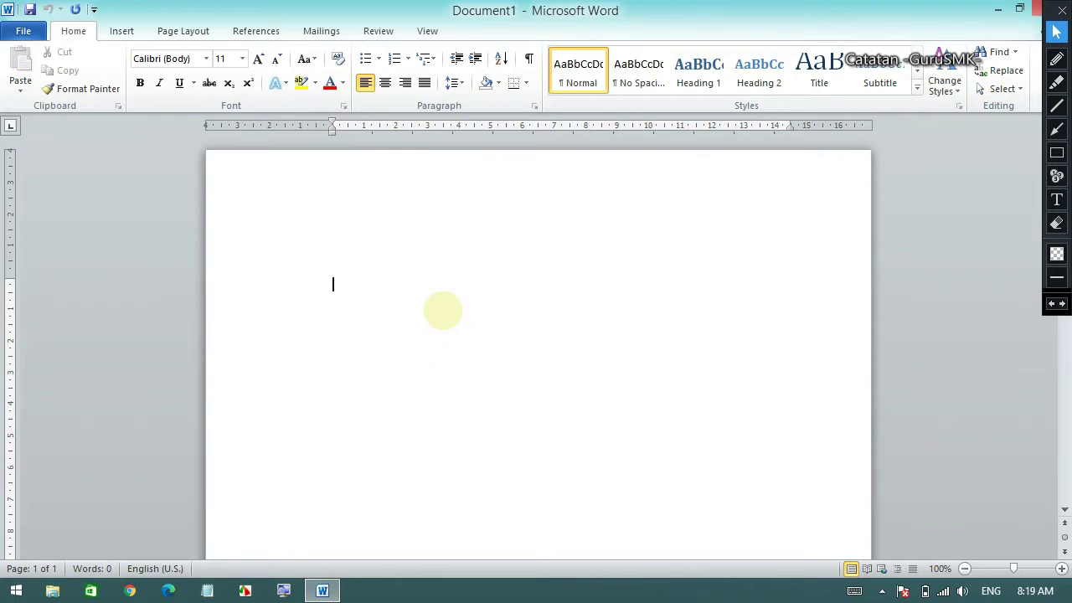
# Step: Enter the sample text "Format tex" on the first line of the blank document
pyautogui.write('Format te')
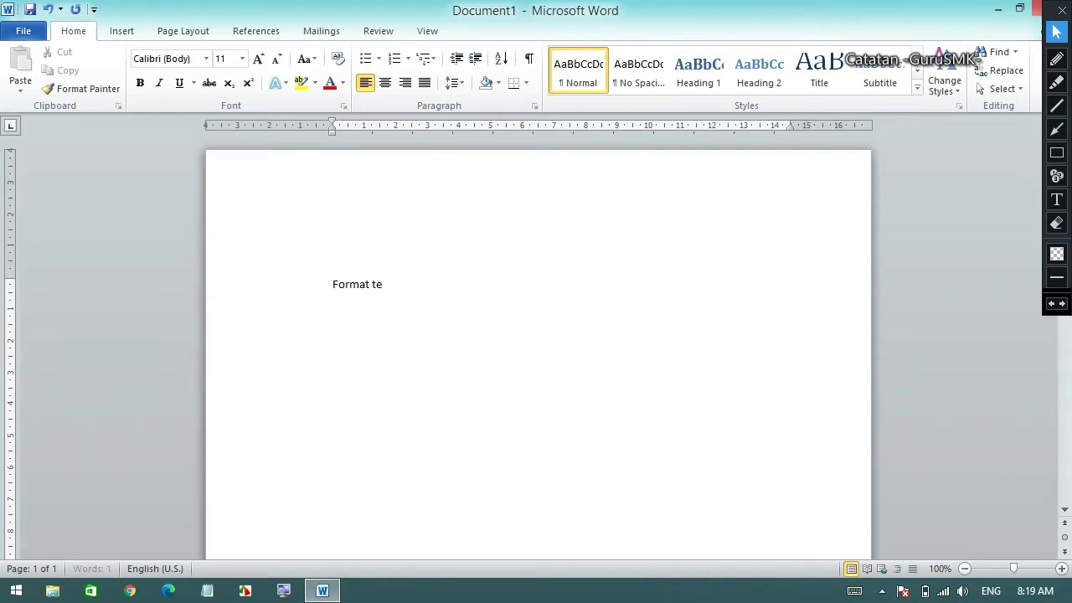
pyautogui.write('x')
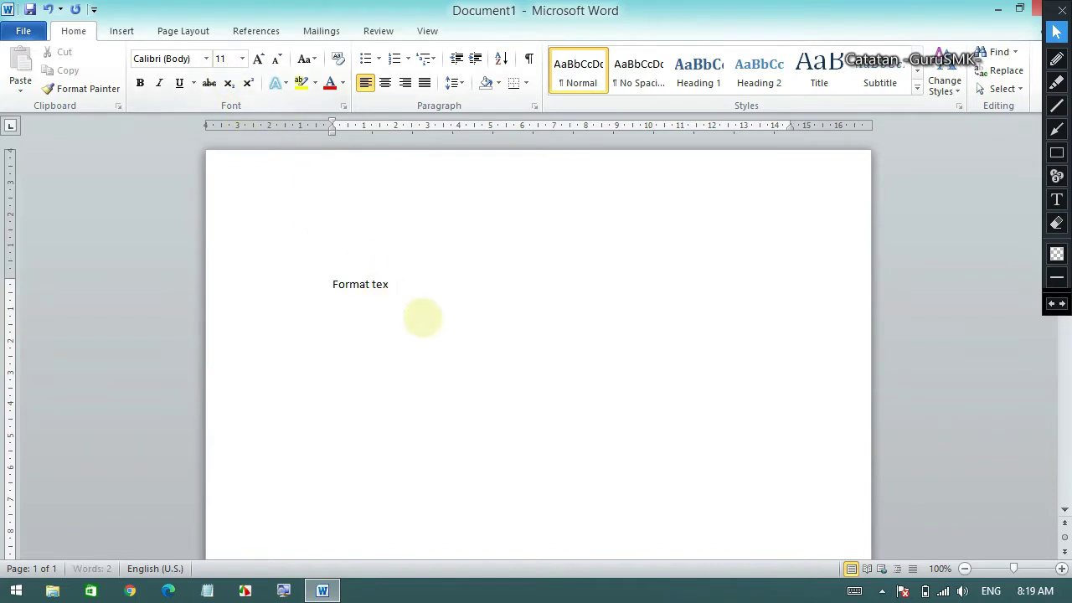
pyautogui.moveTo(419, 290); pyautogui.dragTo(275, 273)
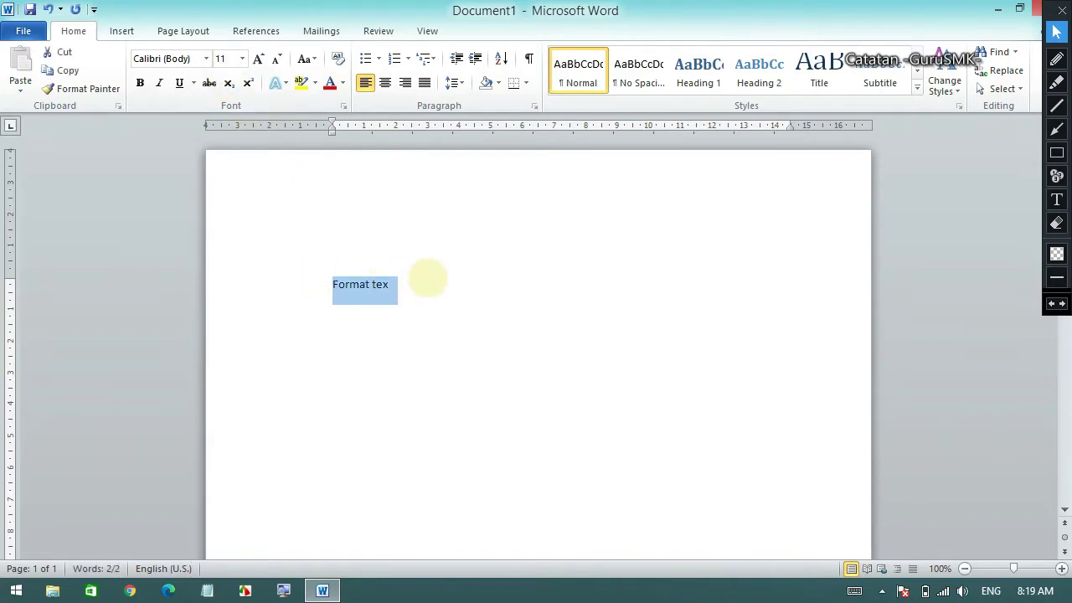
pyautogui.click(427, 278)
# Step: Select the whole "Format tex" line and enlarge its font size stepwise to 48
pyautogui.tripleClick(343, 280)
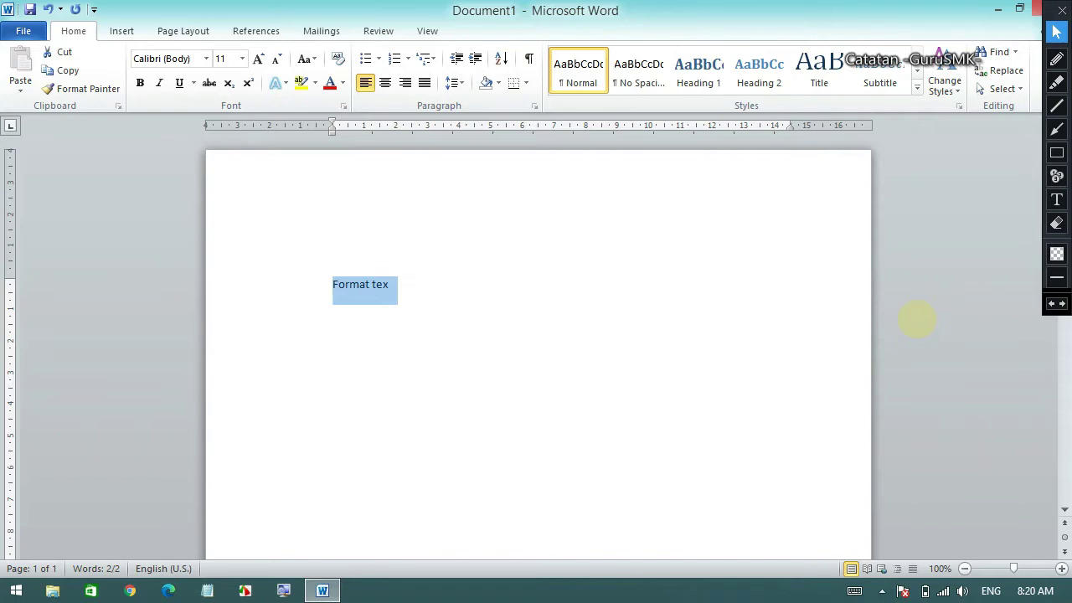
pyautogui.hotkey('ctrl', 'shift', '.')
pyautogui.hotkey('ctrl', 'shift', '.')
pyautogui.hotkey('ctrl', 'shift', '.')
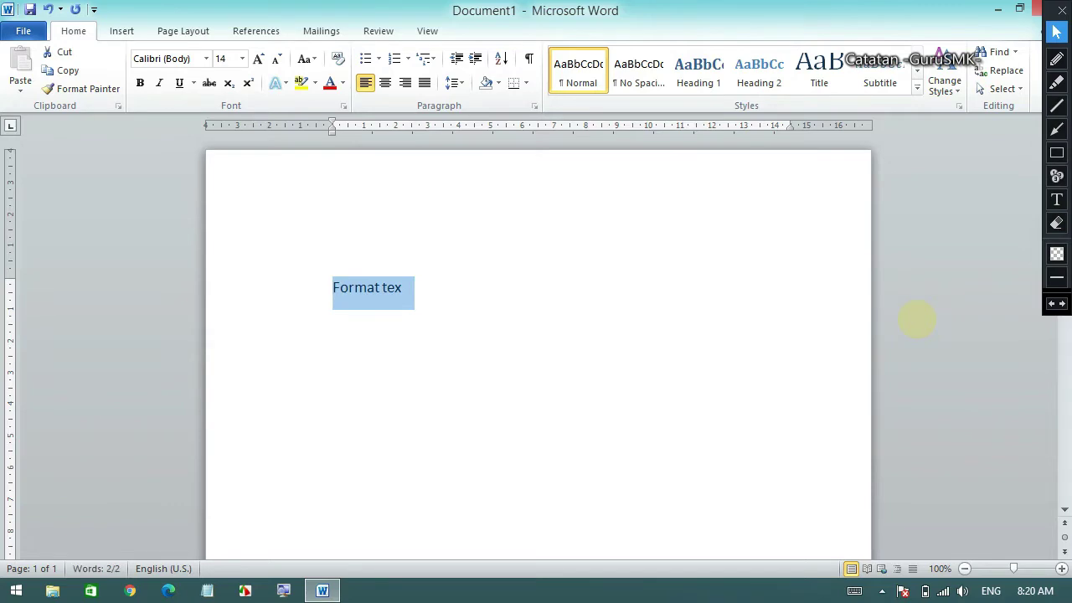
pyautogui.hotkey('ctrl', 'shift', '.')
pyautogui.hotkey('ctrl', 'shift', '.')
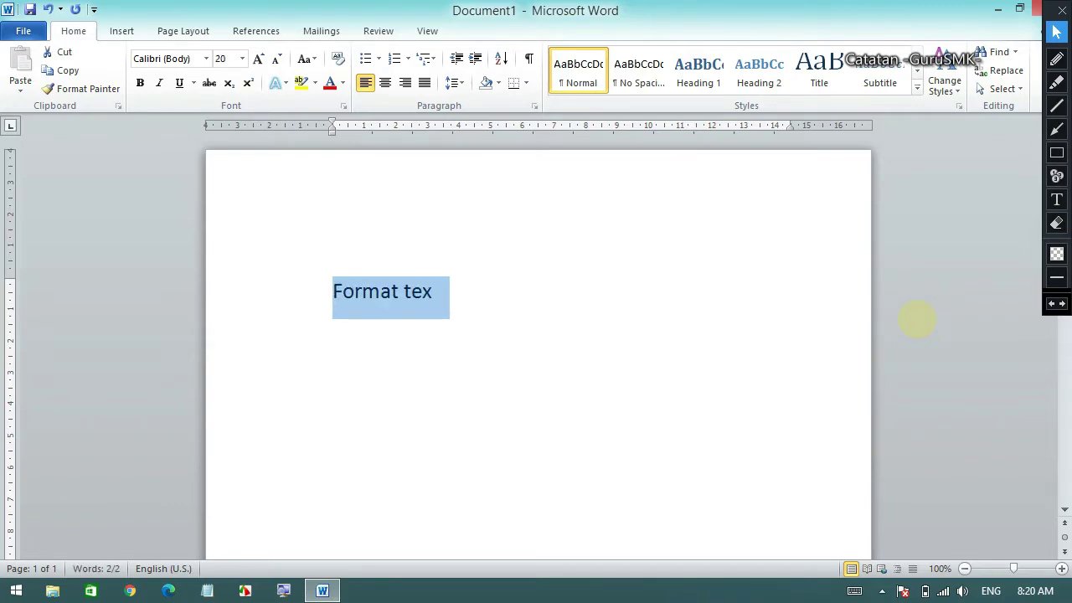
pyautogui.hotkey('ctrl', 'shift', '.')
pyautogui.hotkey('ctrl', 'shift', '.')
pyautogui.hotkey('ctrl', 'shift', '.')
pyautogui.hotkey('ctrl', 'shift', '.')
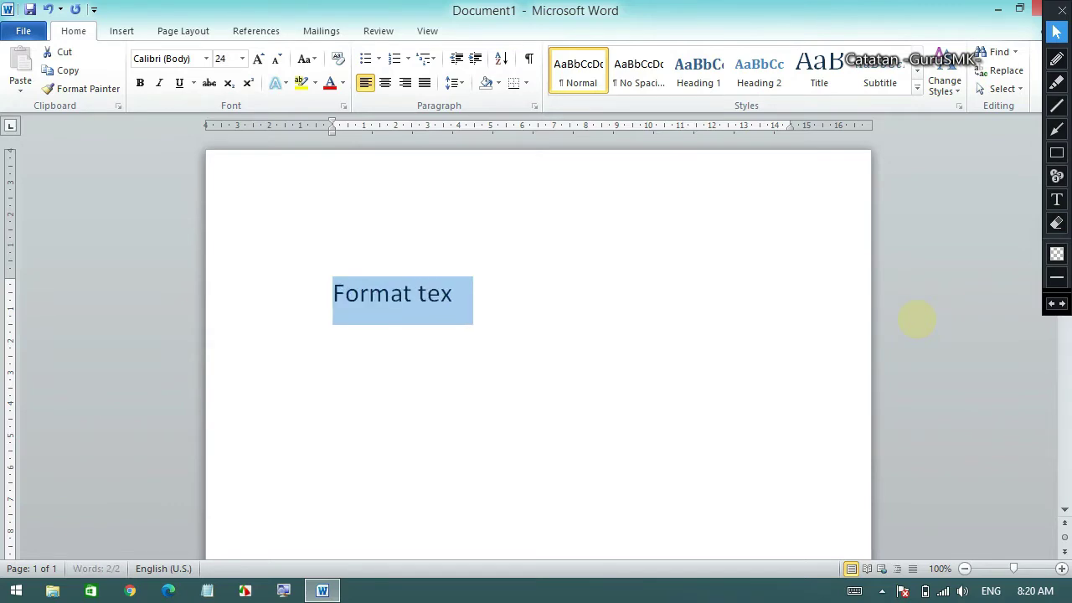
pyautogui.hotkey('ctrl', 'shift', '.')
pyautogui.hotkey('ctrl', 'shift', '.')
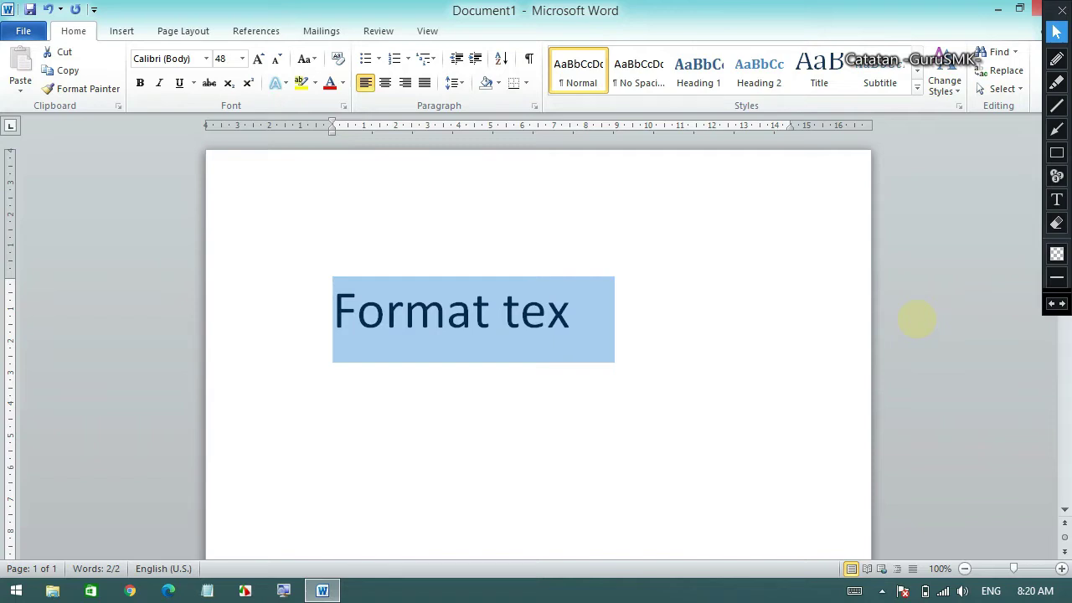
# Step: Reduce the font size of the selected "Format tex" line stepwise to 26
pyautogui.hotkey('ctrl', 'shift', ',')
pyautogui.hotkey('ctrl', 'shift', ',')
pyautogui.hotkey('ctrl', 'shift', ',')
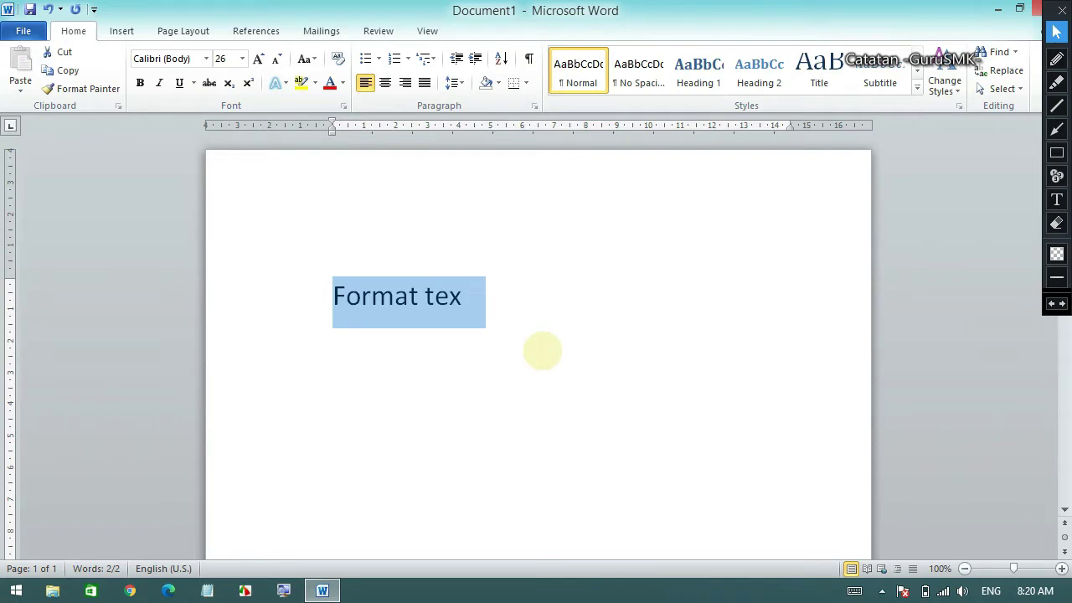
# Step: Try bold formatting on the selected "Format tex" line, switching it on and off twice
pyautogui.hotkey('ctrl', 'b')
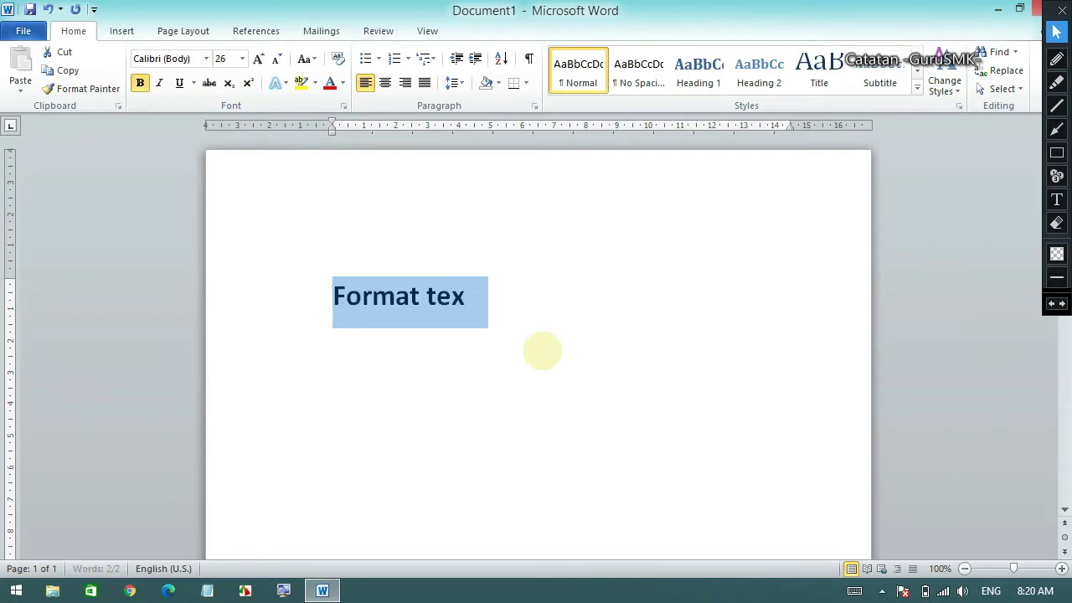
pyautogui.hotkey('ctrl', 'b')
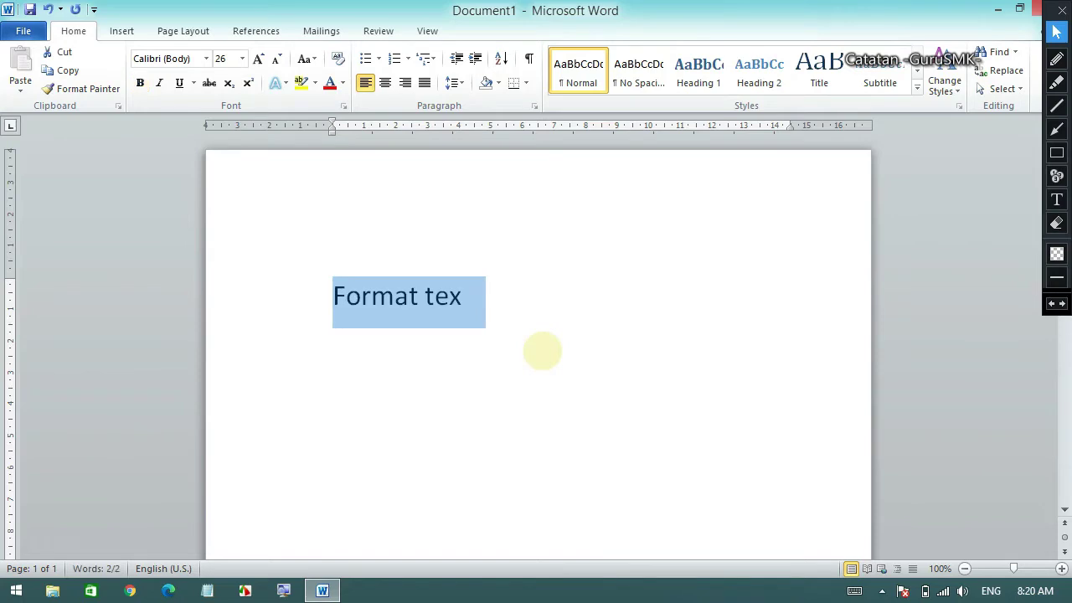
pyautogui.hotkey('ctrl', 'b')
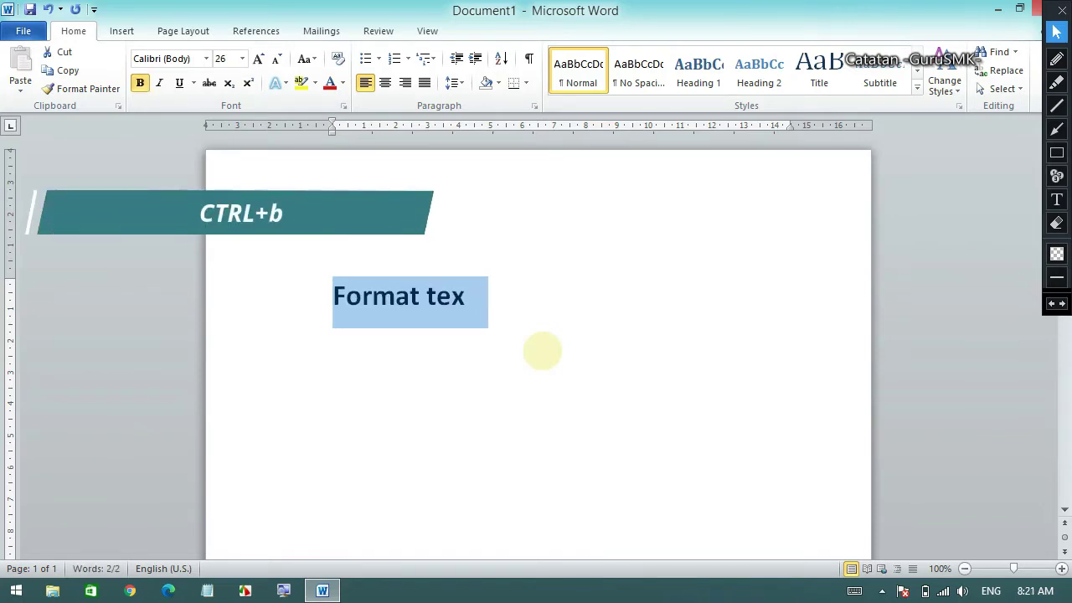
pyautogui.hotkey('ctrl', 'b')
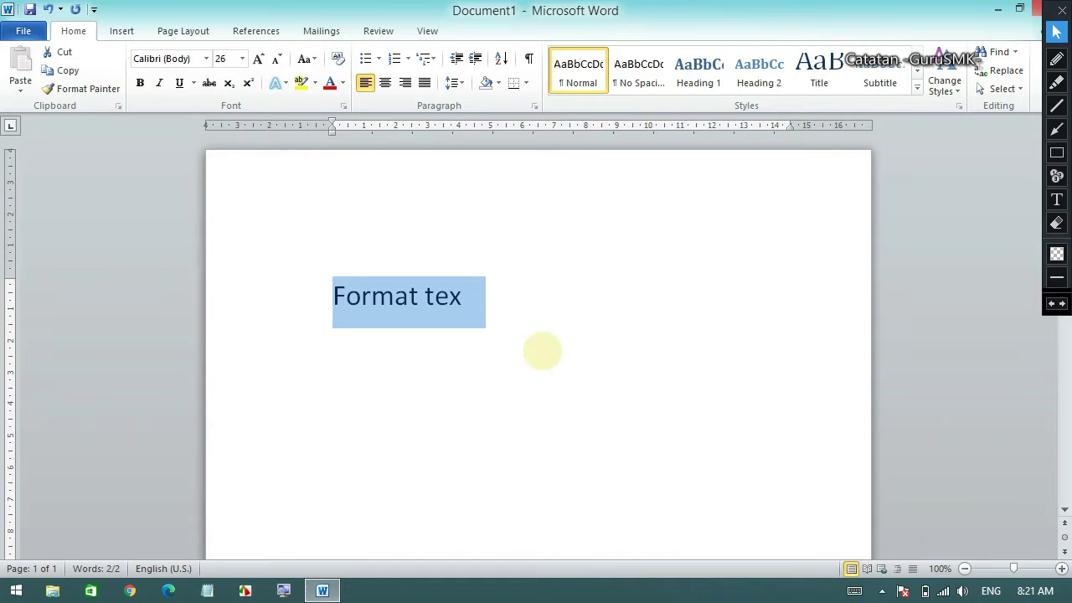
# Step: Try italic twice and underline once on the selected "Format tex" line, removing each format again
pyautogui.hotkey('ctrl', 'i')
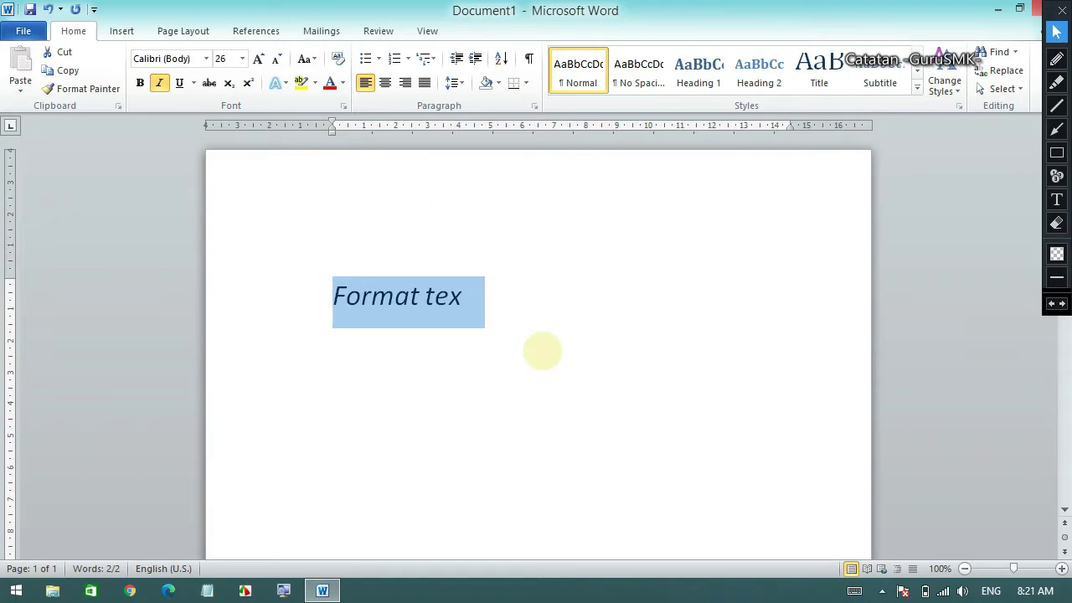
pyautogui.hotkey('ctrl', 'i')
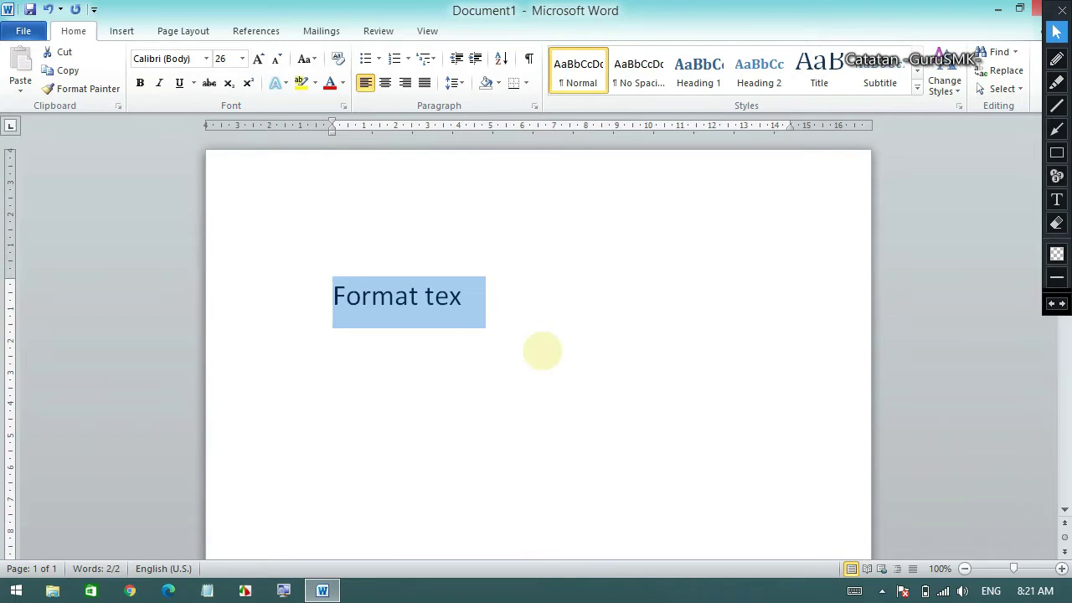
pyautogui.hotkey('ctrl', 'i')
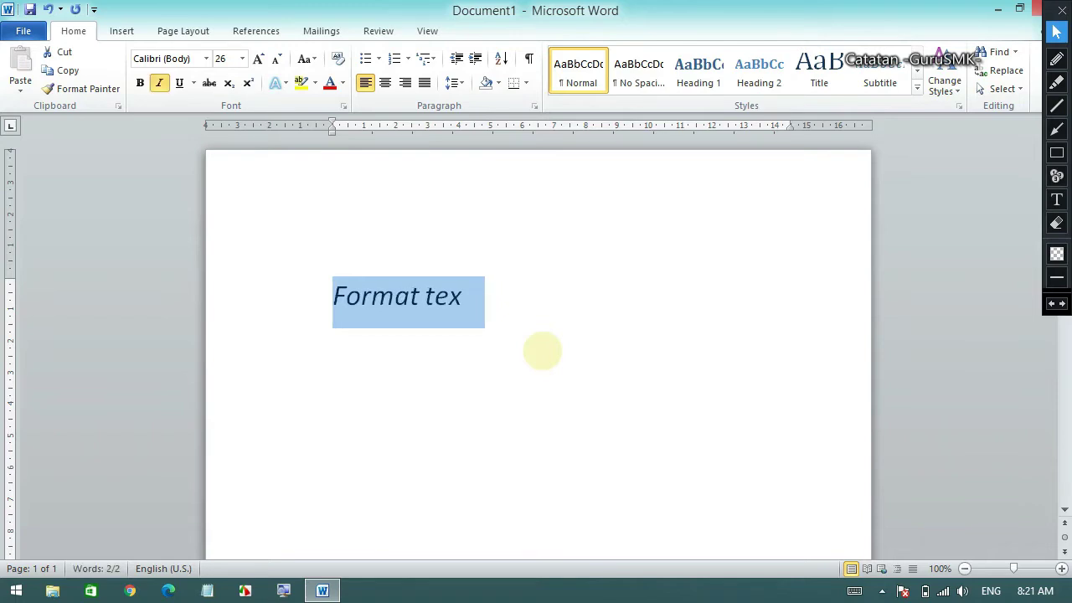
pyautogui.hotkey('ctrl', 'i')
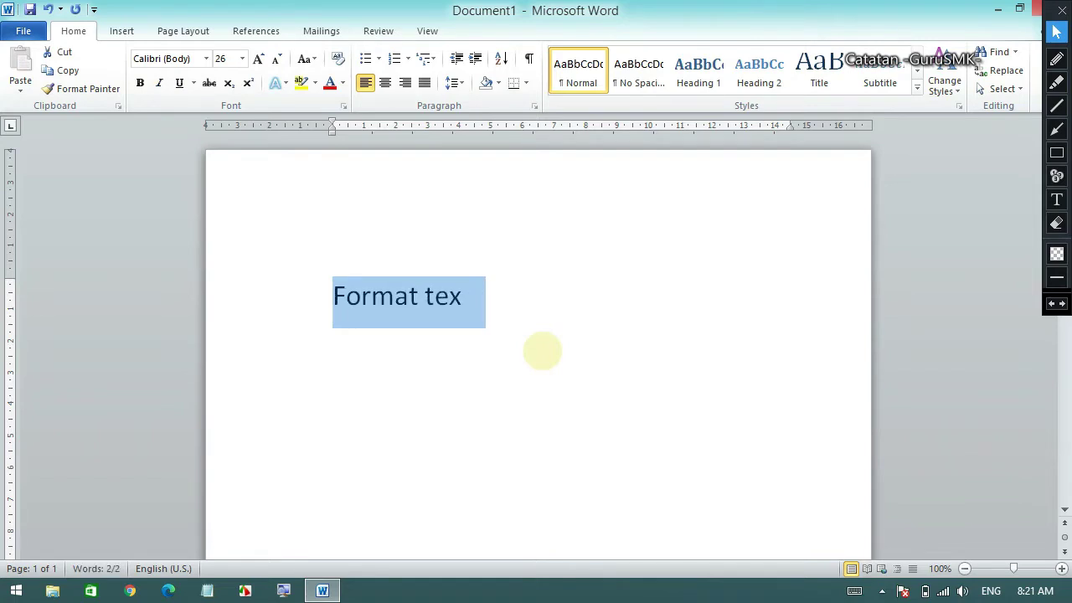
pyautogui.hotkey('ctrl', 'u')
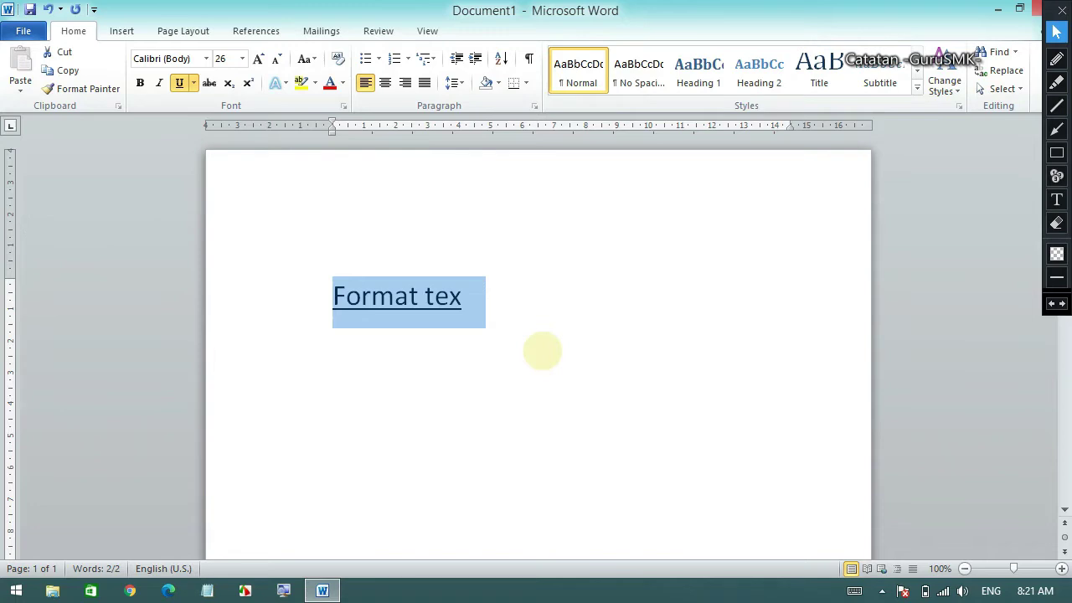
pyautogui.hotkey('ctrl', 'u')
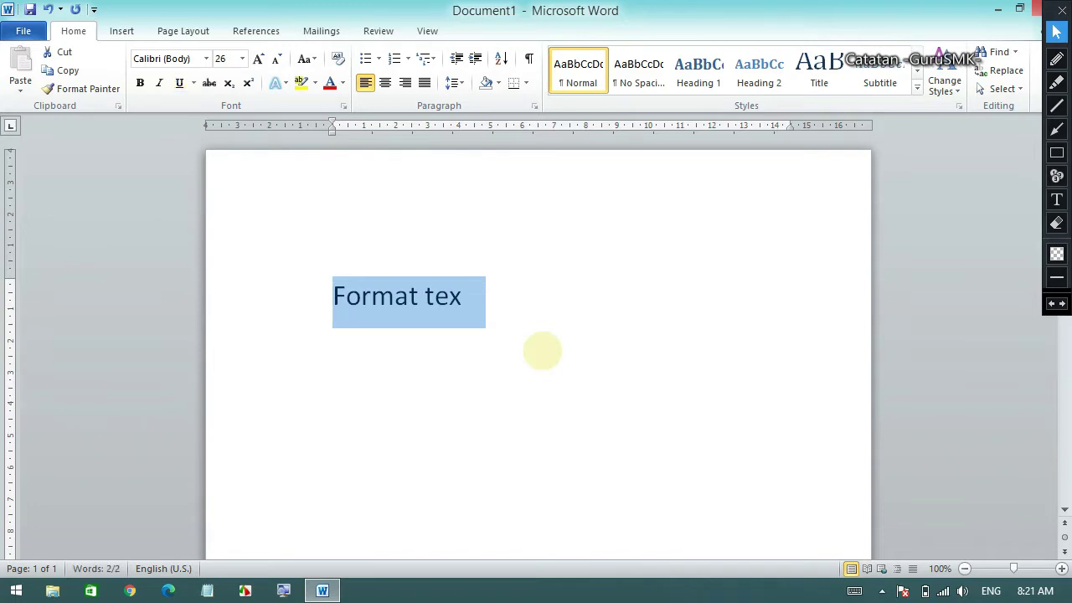
# Step: Append the number 3 with a superscript 2 to the end of the "Format tex" line
pyautogui.click(536, 284)
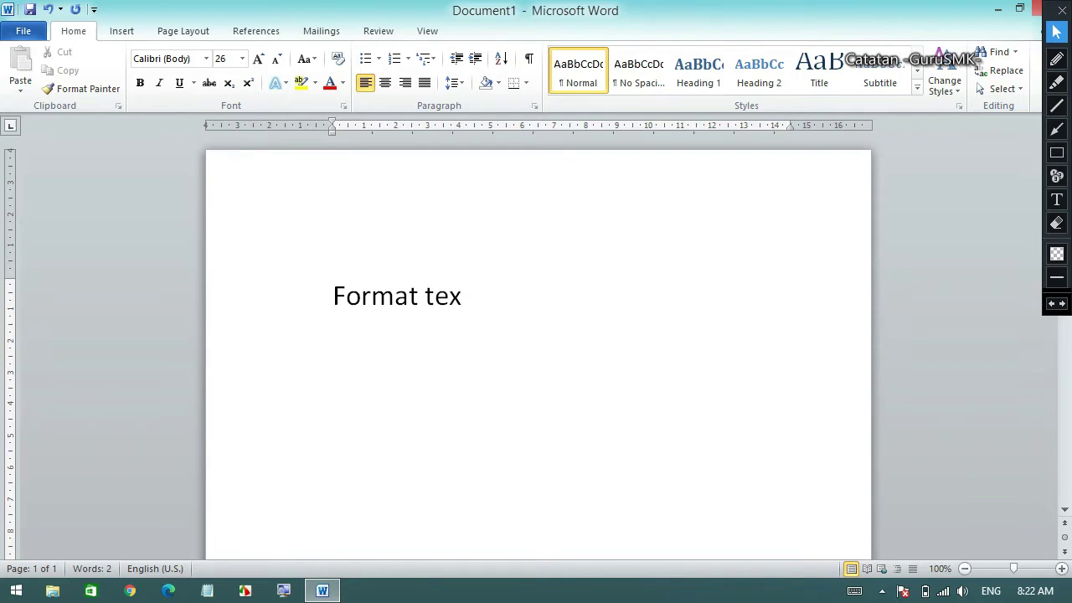
pyautogui.write('3')
pyautogui.hotkey('ctrl', 'shift', '+')
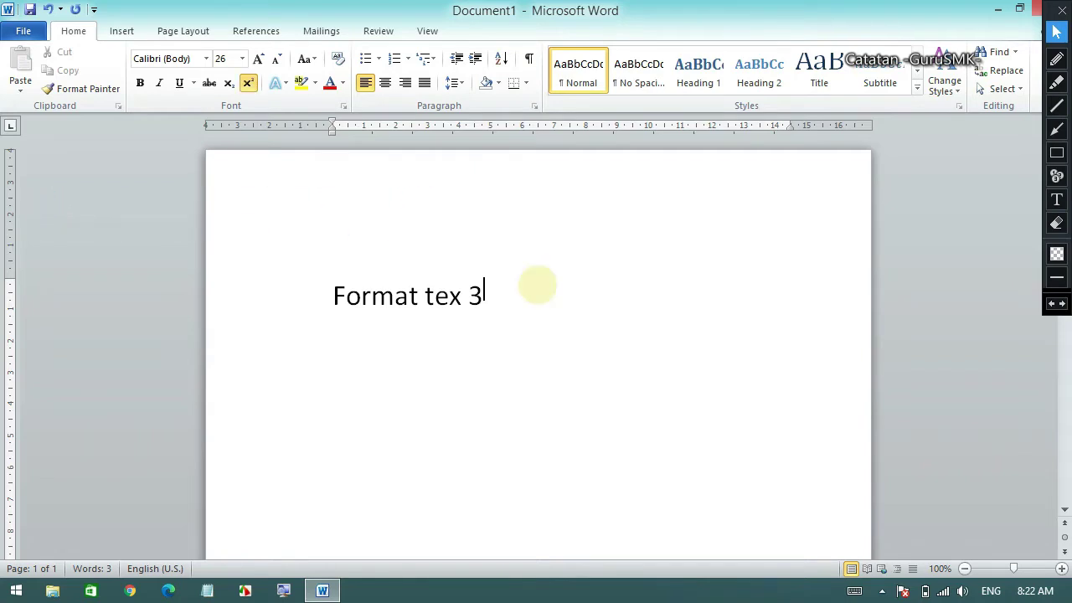
pyautogui.write('2')
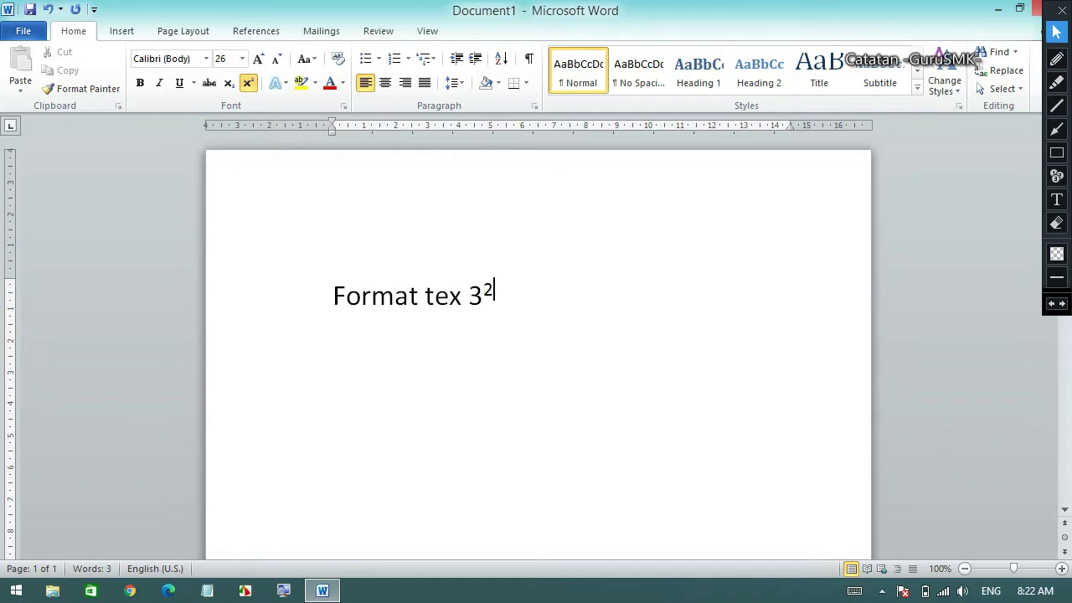
# Step: Append ", CO" with a subscript 2 and a normal full stop to the end of the "Format tex" line
pyautogui.click(538, 286)
pyautogui.write(', CO')
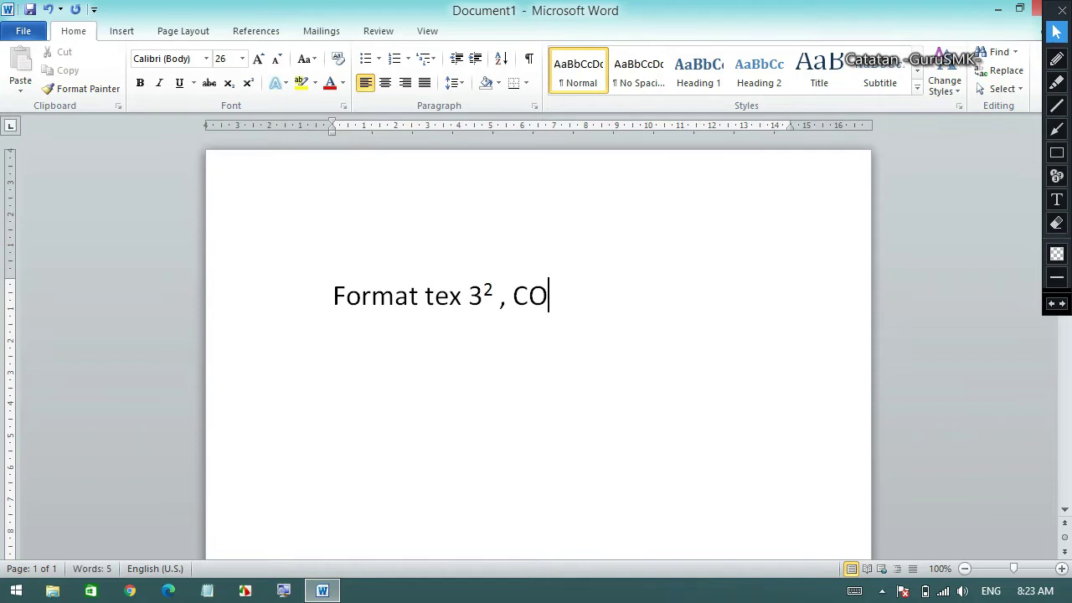
pyautogui.hotkey('ctrl', '=')
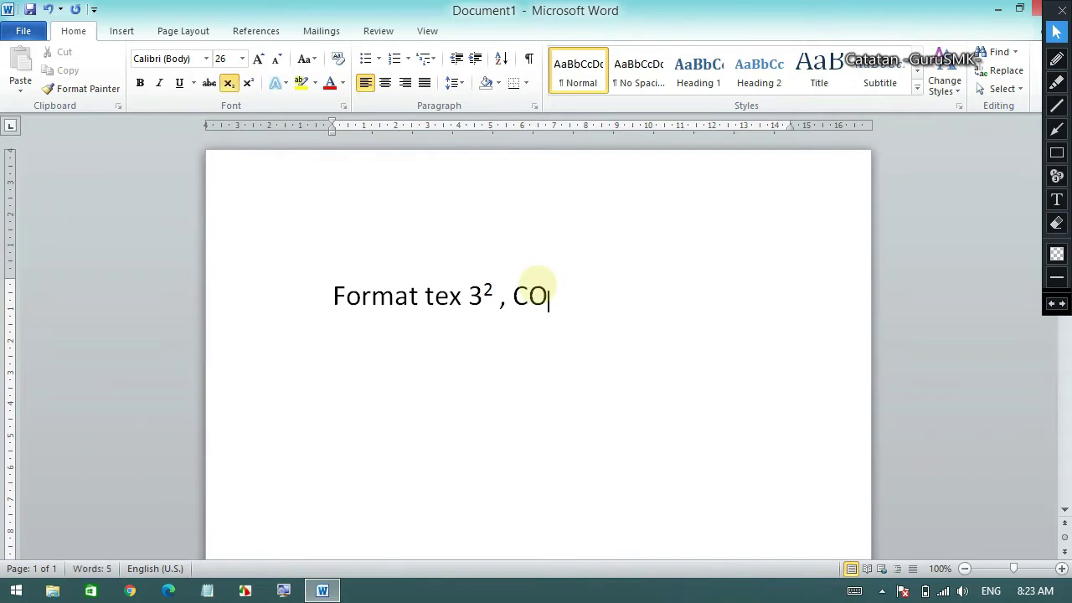
pyautogui.write('2')
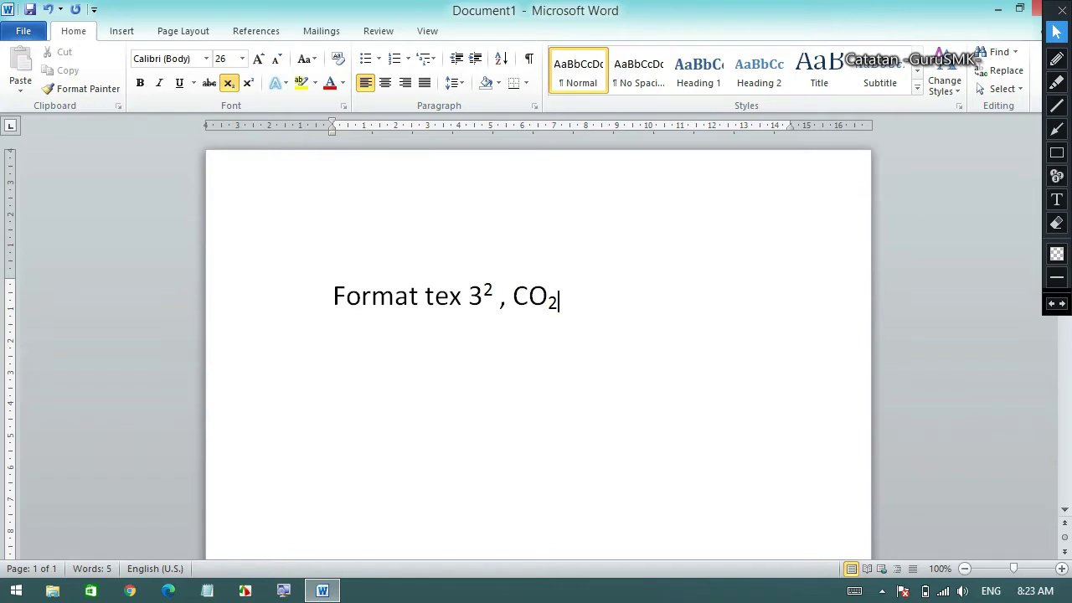
pyautogui.click(535, 285)
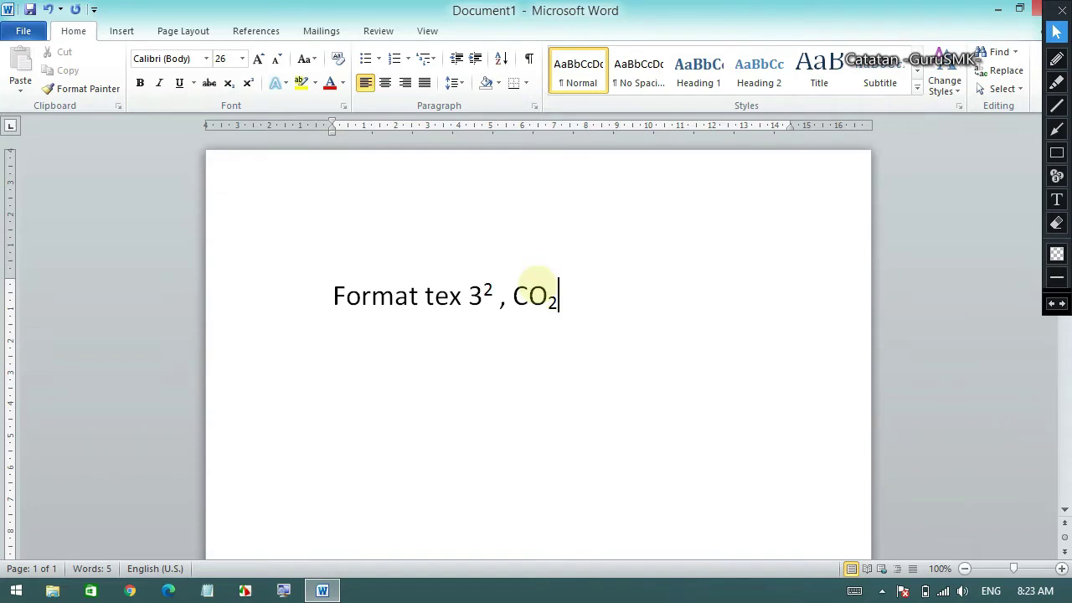
pyautogui.write('.')
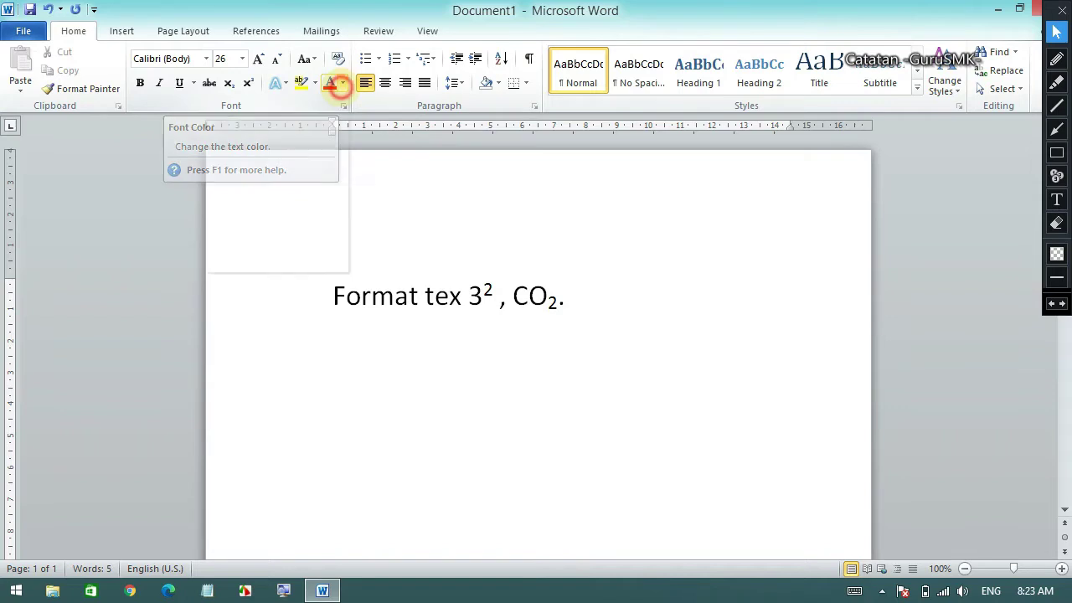
# Step: Show the available font colours and close the palette without choosing one
pyautogui.click(343, 82)
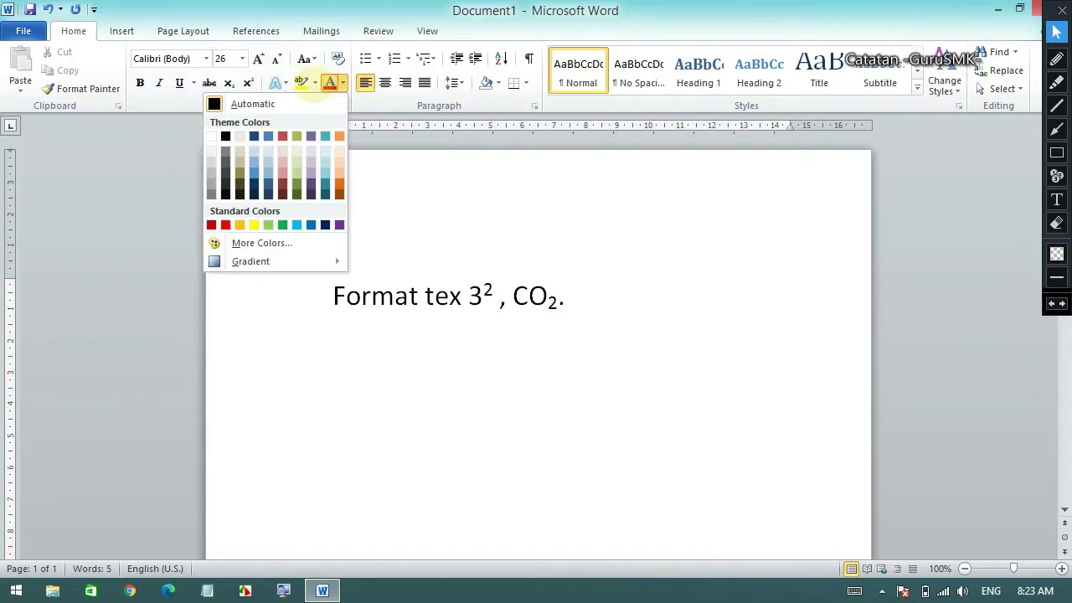
pyautogui.click(351, 8)
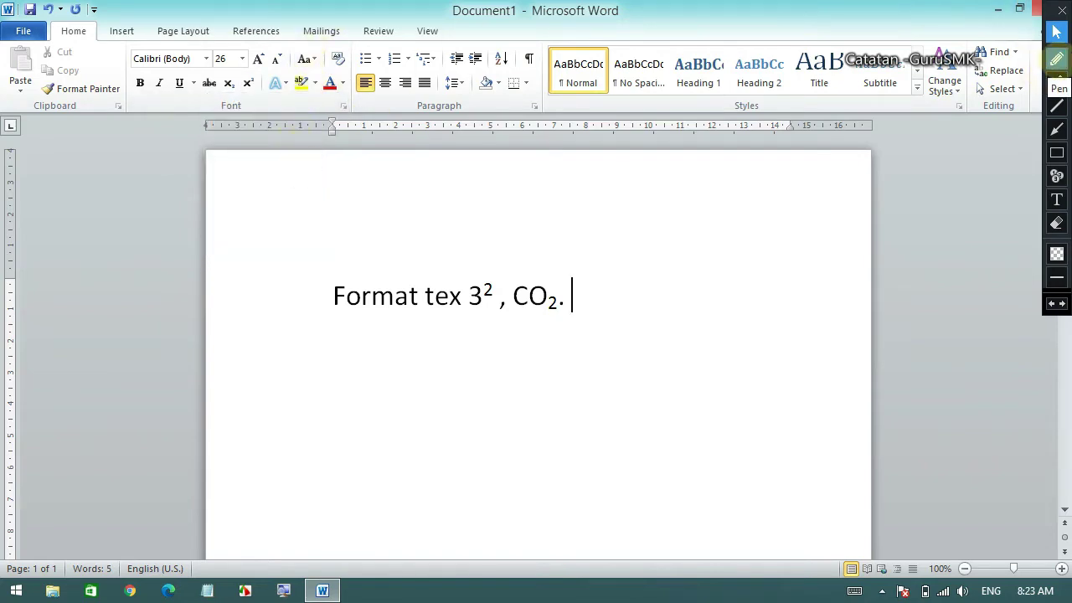
# Step: Annotate the Font group's dialog launcher with a red arrow and erase the arrow again
pyautogui.click(1057, 129)
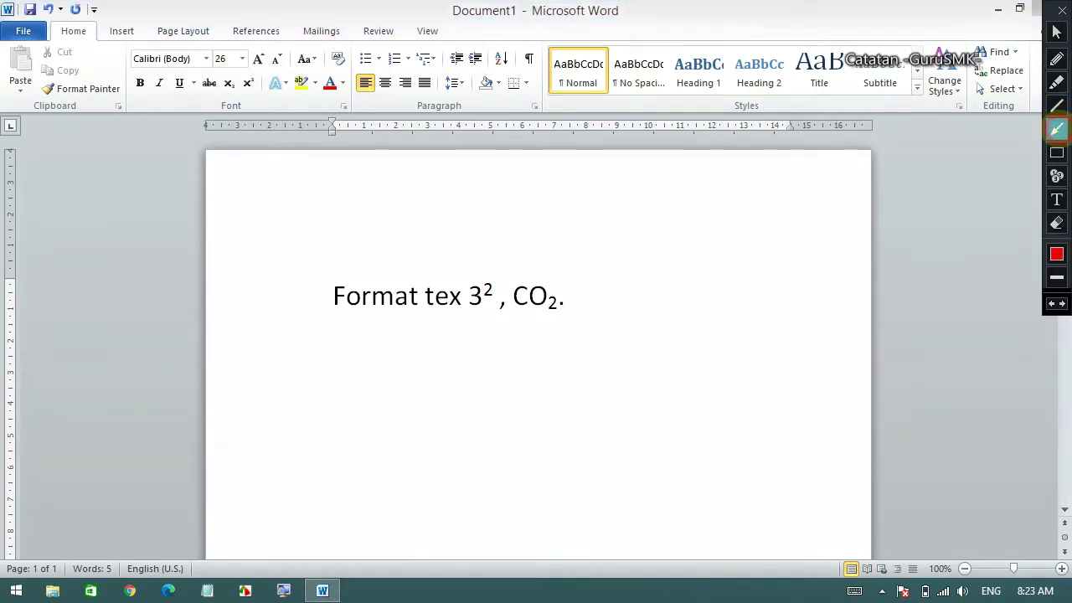
pyautogui.moveTo(287, 272); pyautogui.dragTo(335, 126)
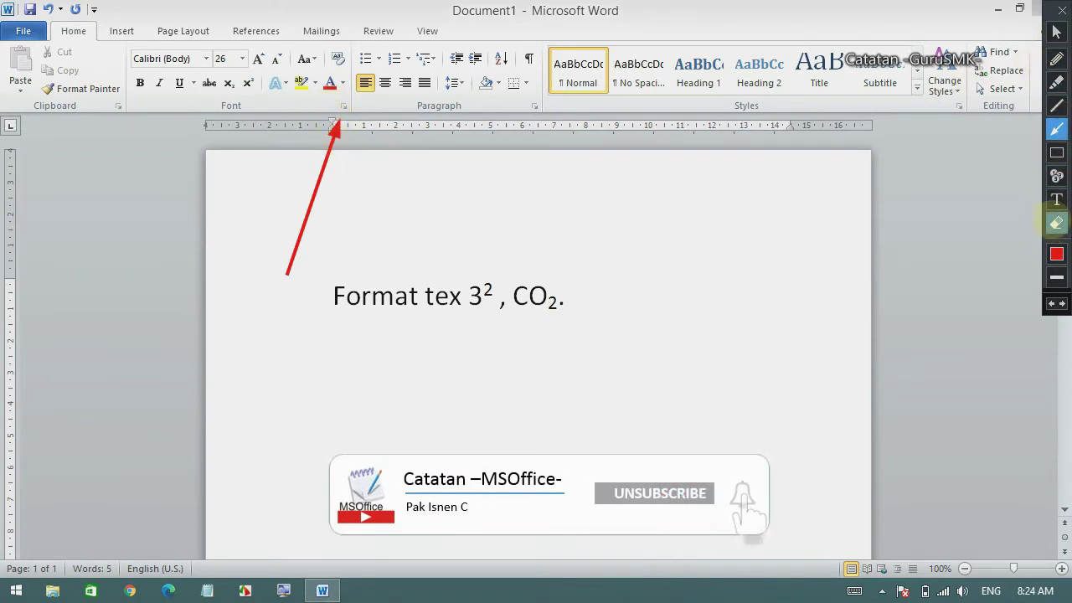
pyautogui.click(1056, 223)
pyautogui.moveTo(216, 91); pyautogui.dragTo(453, 360)
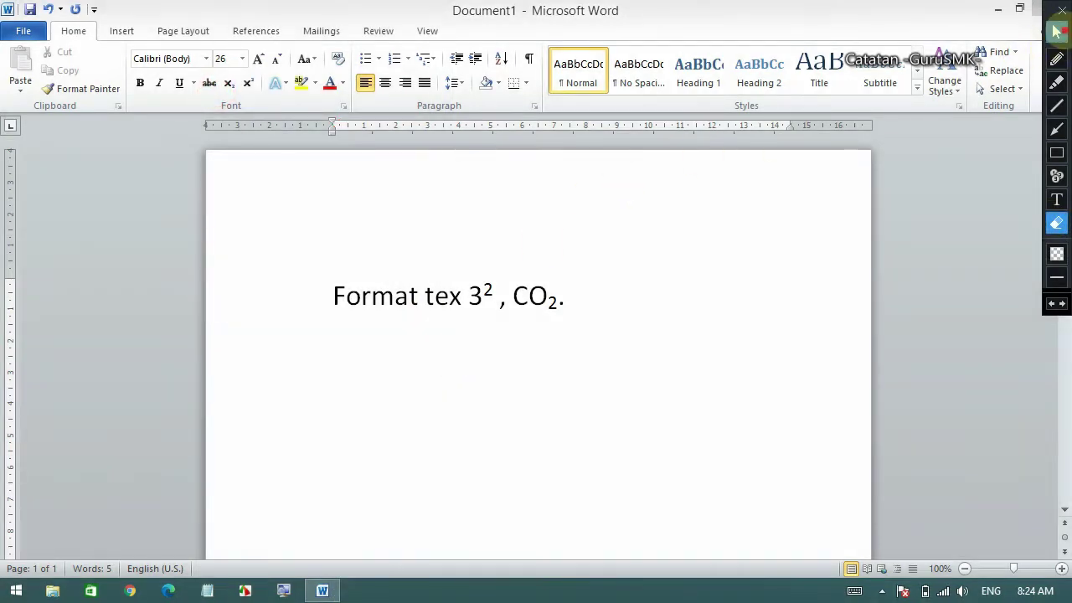
pyautogui.click(1056, 31)
# Step: Open the Font dialog and move it slightly higher on the screen
pyautogui.click(344, 105)
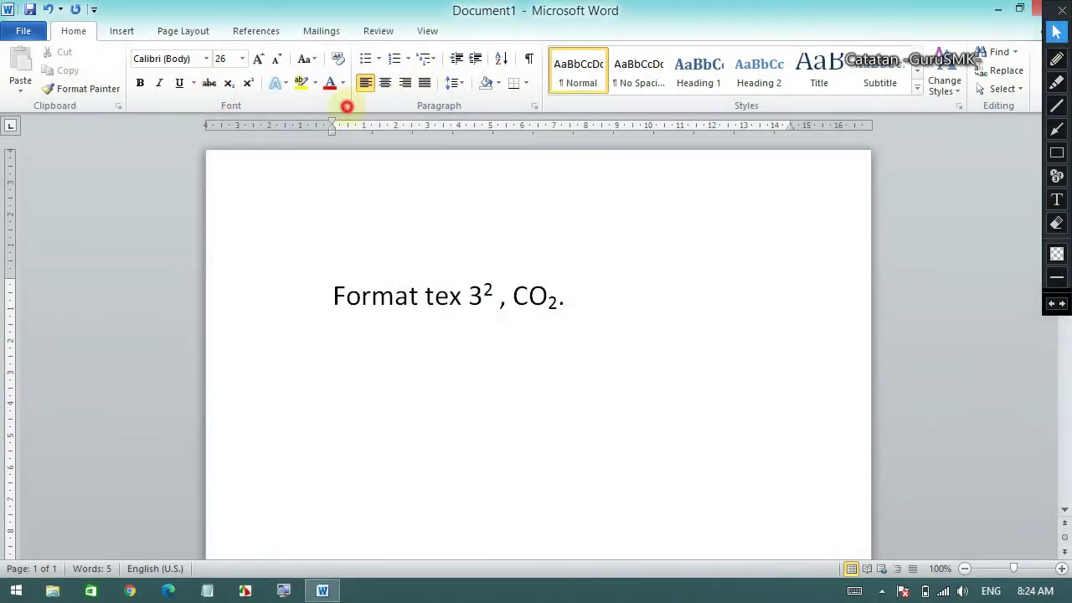
pyautogui.click(343, 106)
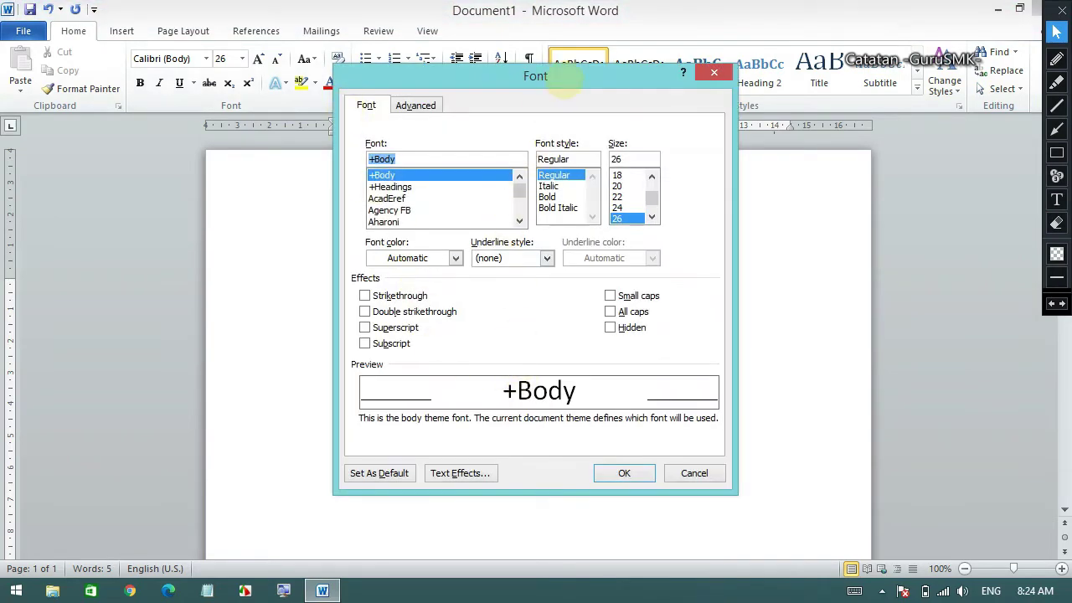
pyautogui.moveTo(566, 81); pyautogui.dragTo(559, 73)
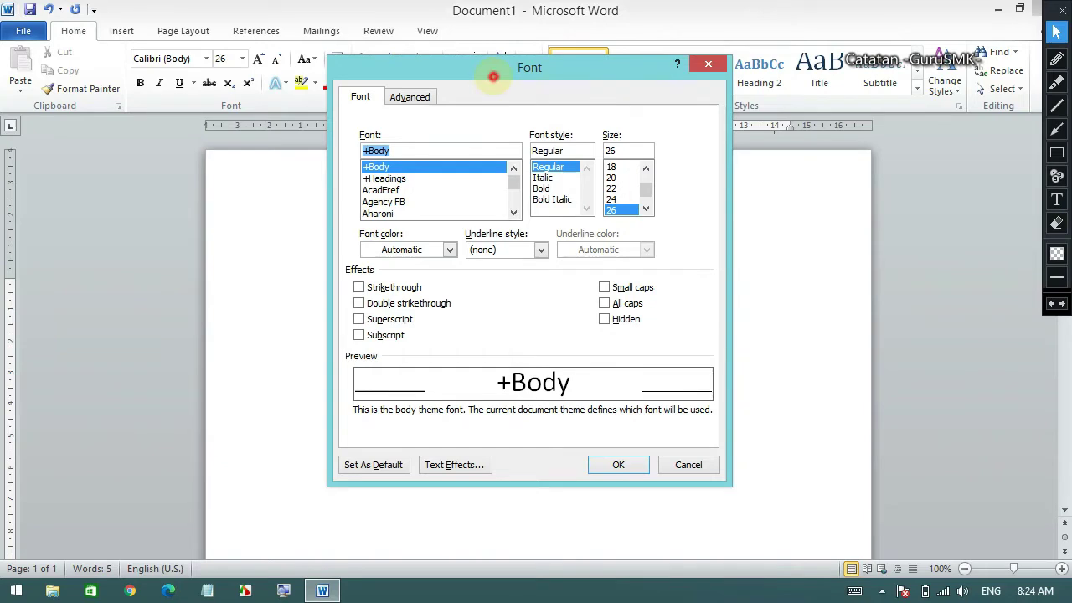
pyautogui.moveTo(494, 77); pyautogui.dragTo(494, 55)
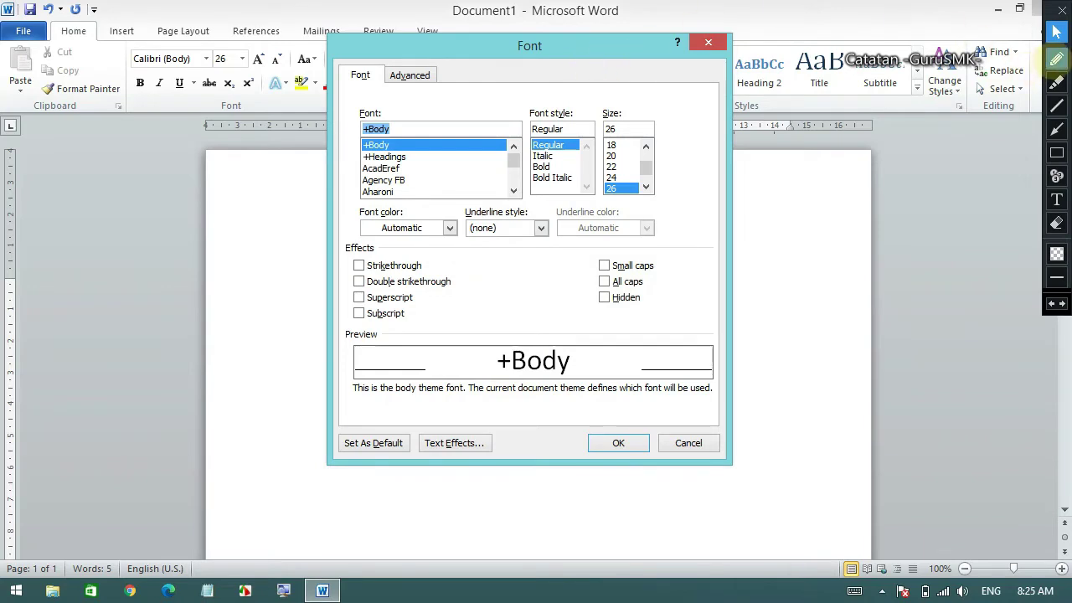
# Step: Circle the Set As Default option in red, erase the circle and close the Font dialog without changing any setting
pyautogui.click(1056, 58)
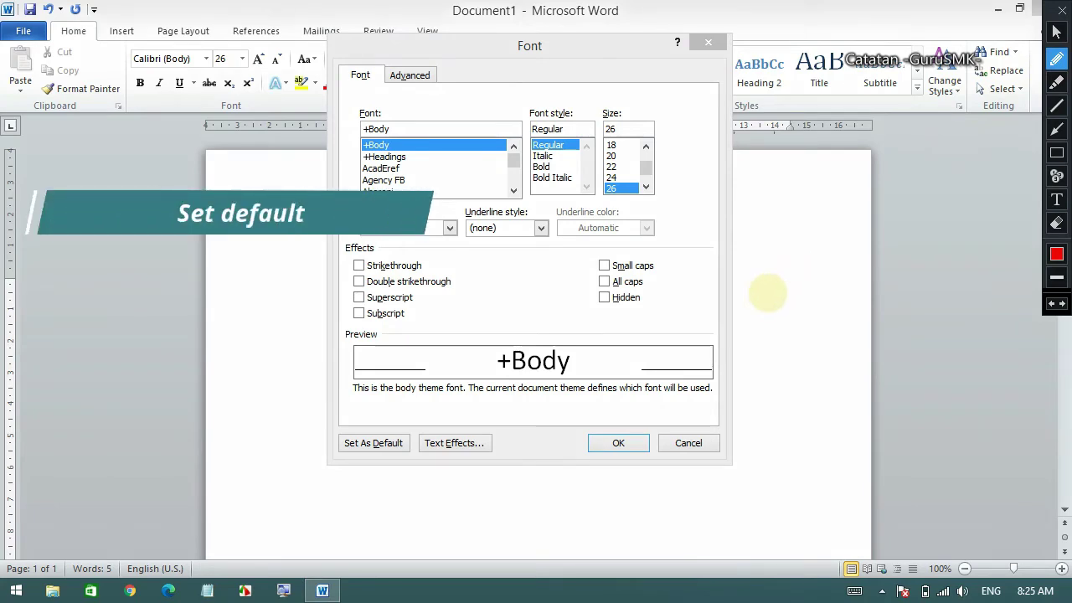
pyautogui.moveTo(429, 417)
pyautogui.mouseDown()
pyautogui.moveTo(352, 412)
pyautogui.moveTo(306, 469)
pyautogui.moveTo(394, 486)
pyautogui.moveTo(424, 421)
pyautogui.mouseUp()
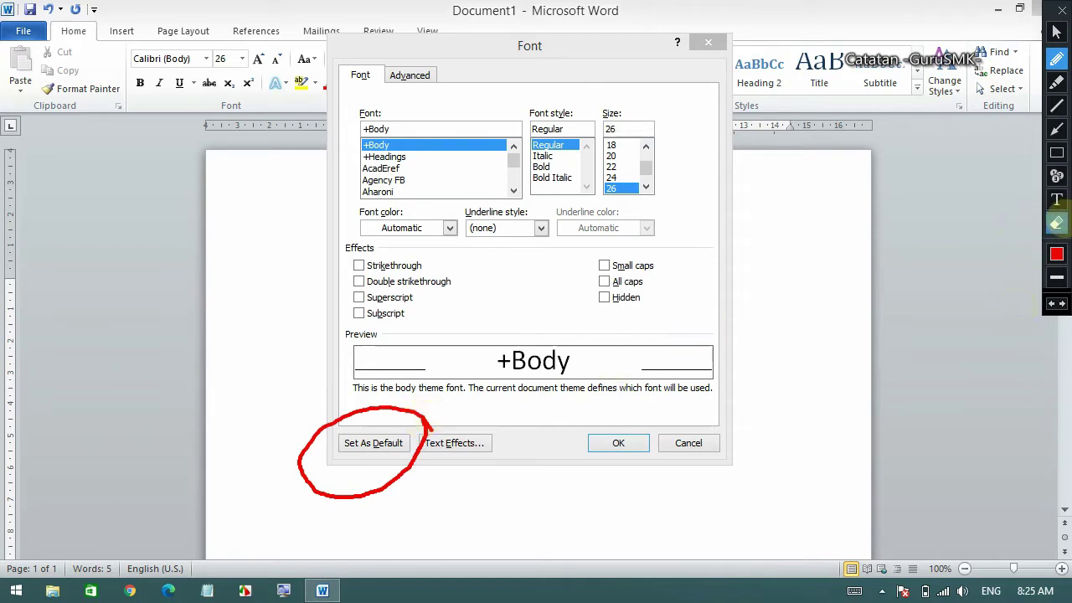
pyautogui.click(1057, 223)
pyautogui.moveTo(239, 348)
pyautogui.mouseDown()
pyautogui.moveTo(455, 490)
pyautogui.moveTo(480, 525)
pyautogui.mouseUp()
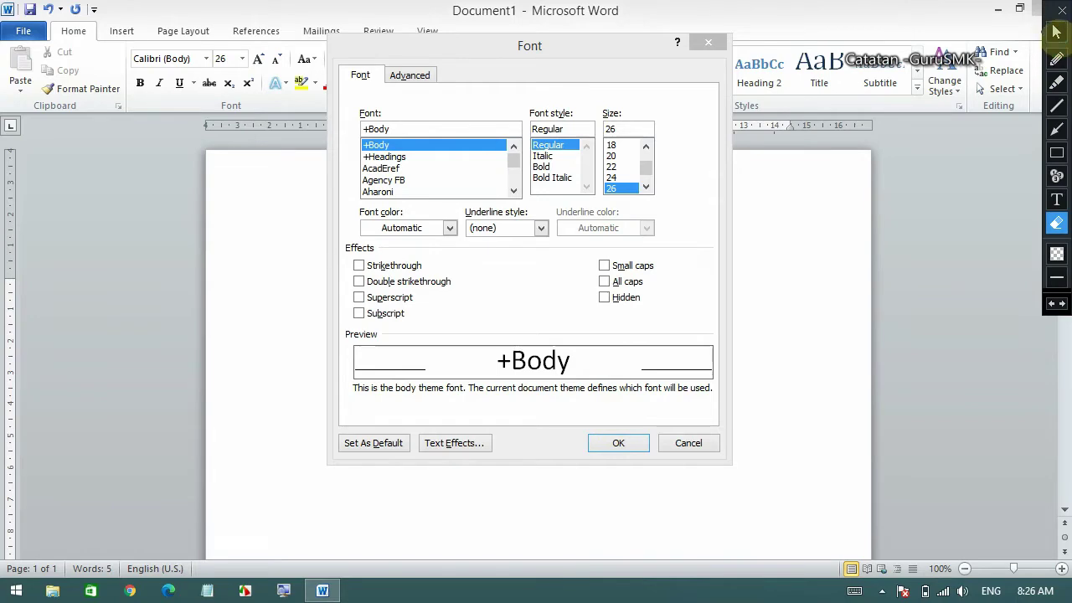
pyautogui.click(1056, 32)
pyautogui.click(618, 443)
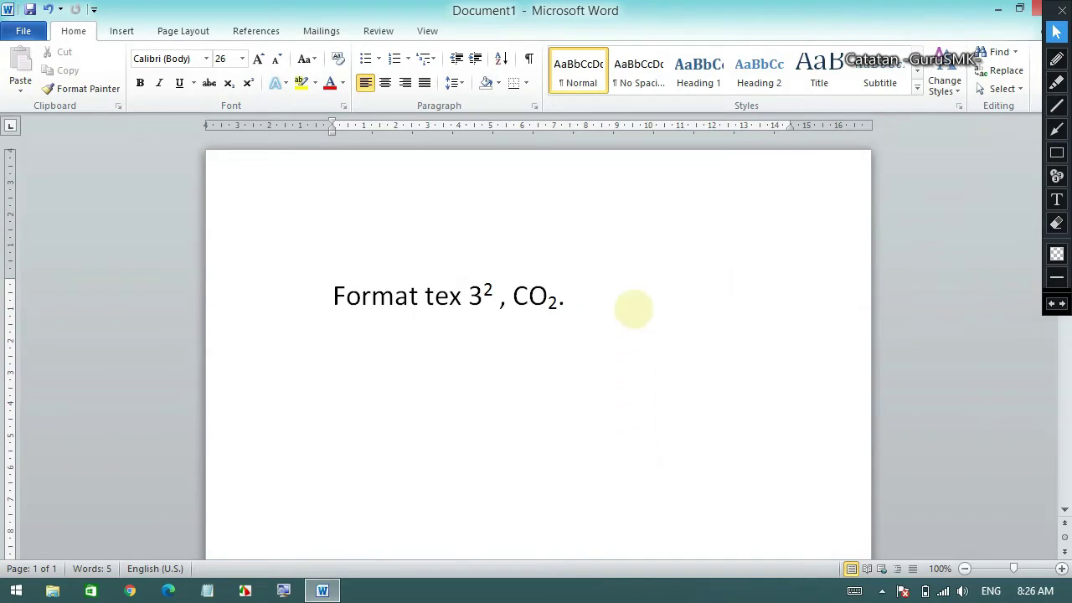
# Step: Delete the entire "Format tex" sample line from the document
pyautogui.click(624, 301)
pyautogui.moveTo(624, 302); pyautogui.dragTo(271, 304)
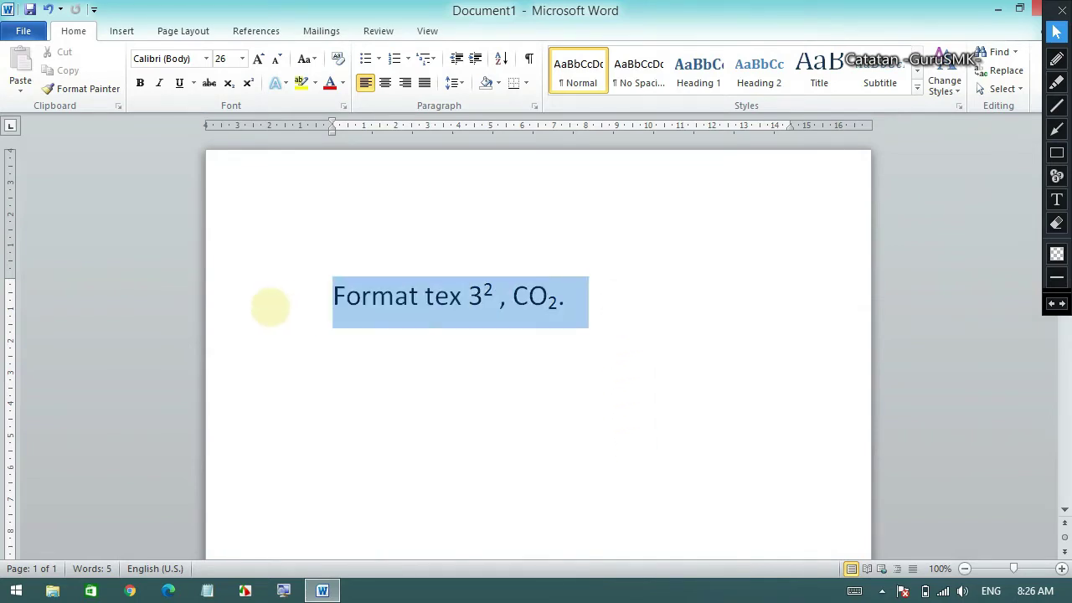
pyautogui.press('Delete')
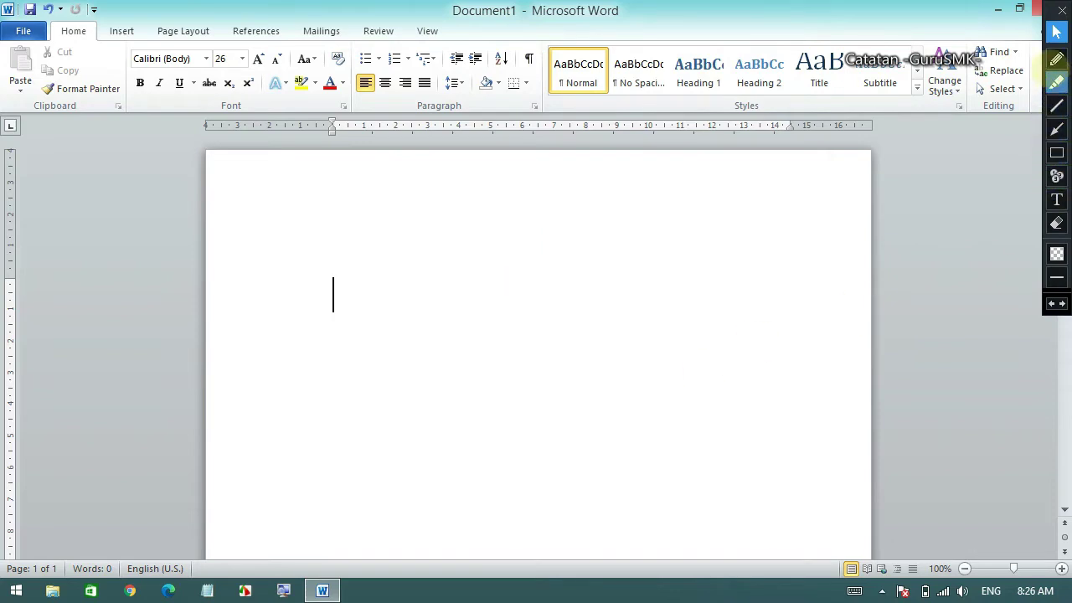
# Step: Draw a red outline around the Paragraph group and erase it again
pyautogui.click(1056, 59)
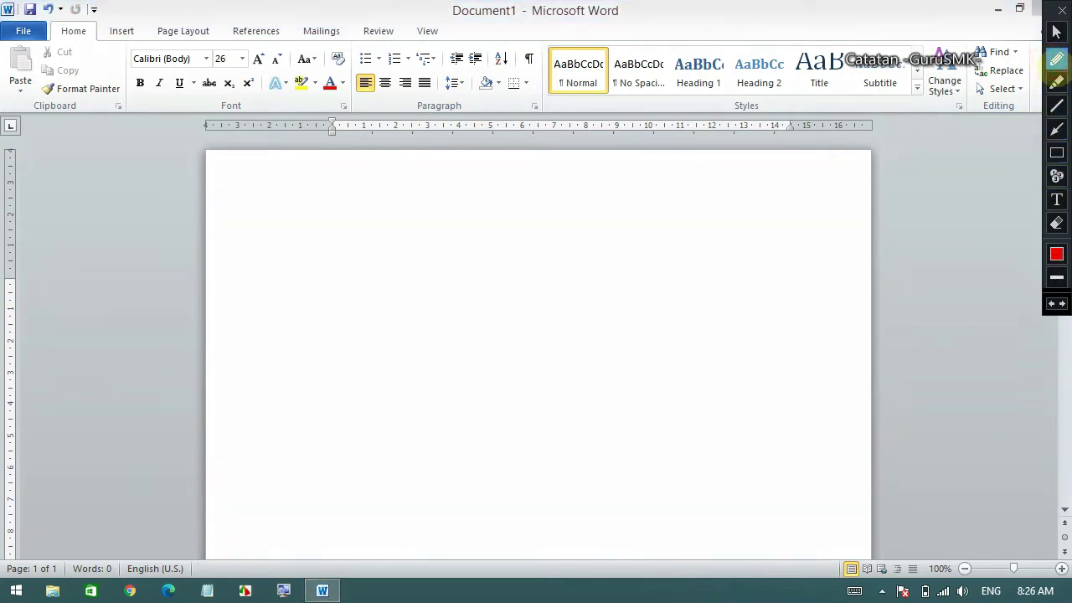
pyautogui.moveTo(321, 10)
pyautogui.mouseDown()
pyautogui.moveTo(411, 168)
pyautogui.moveTo(645, 33)
pyautogui.moveTo(292, 8)
pyautogui.mouseUp()
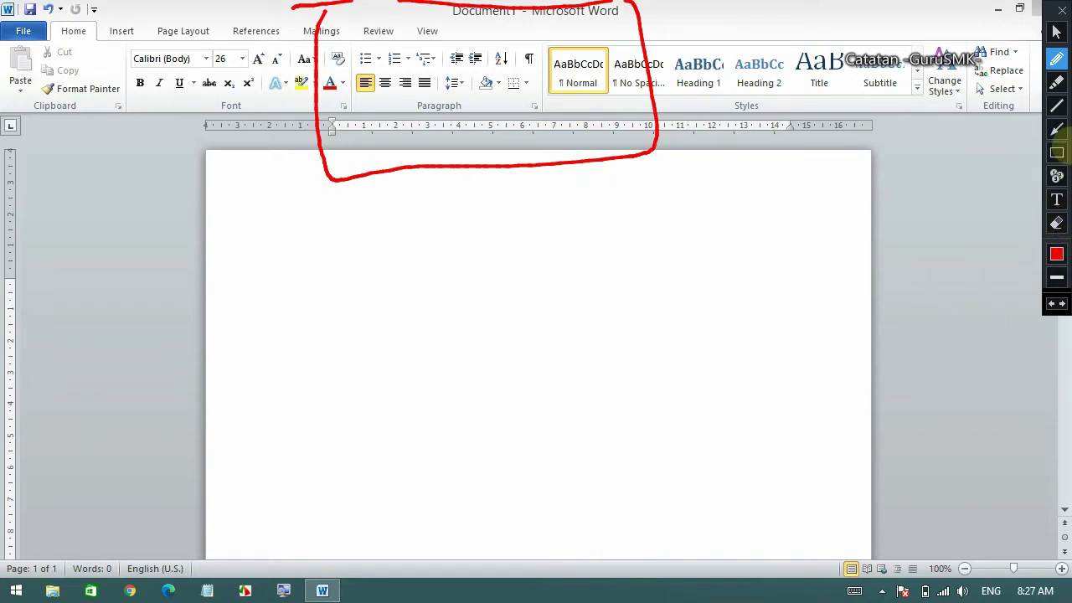
pyautogui.click(1056, 222)
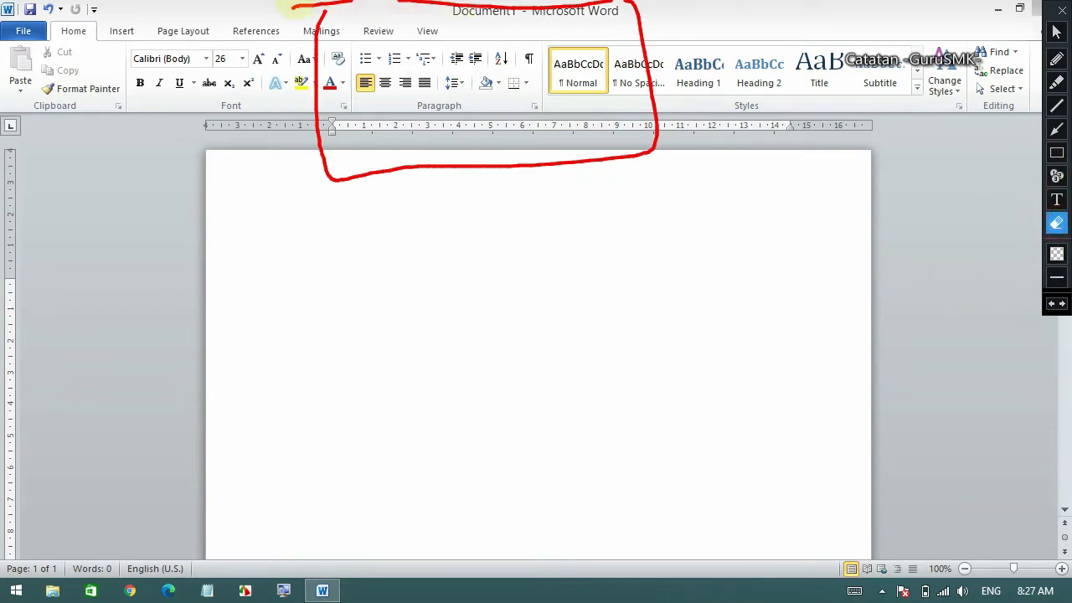
pyautogui.moveTo(695, 230); pyautogui.dragTo(725, 244)
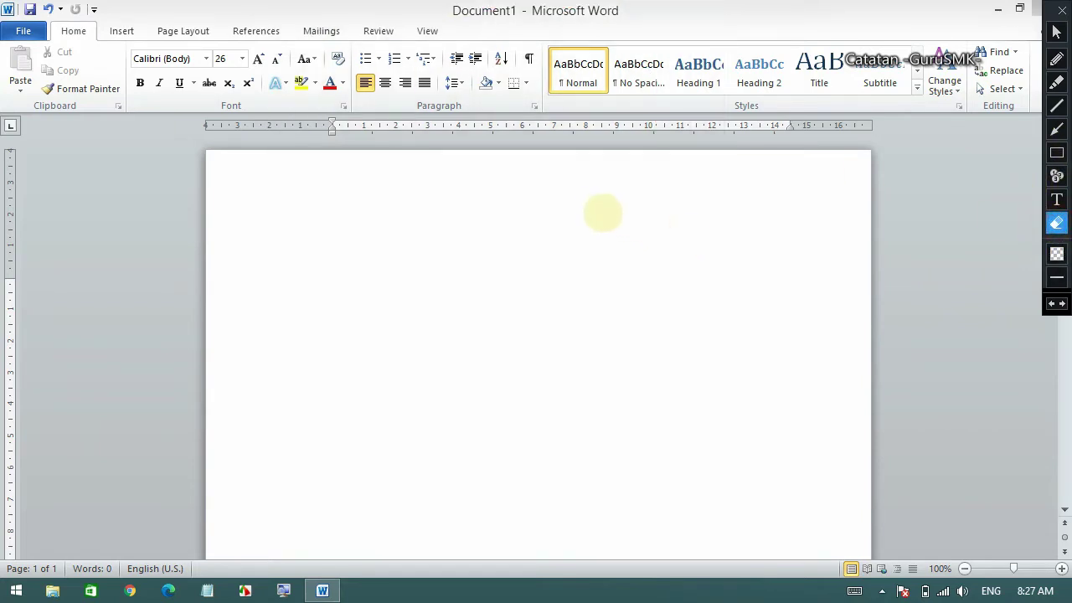
pyautogui.click(1056, 31)
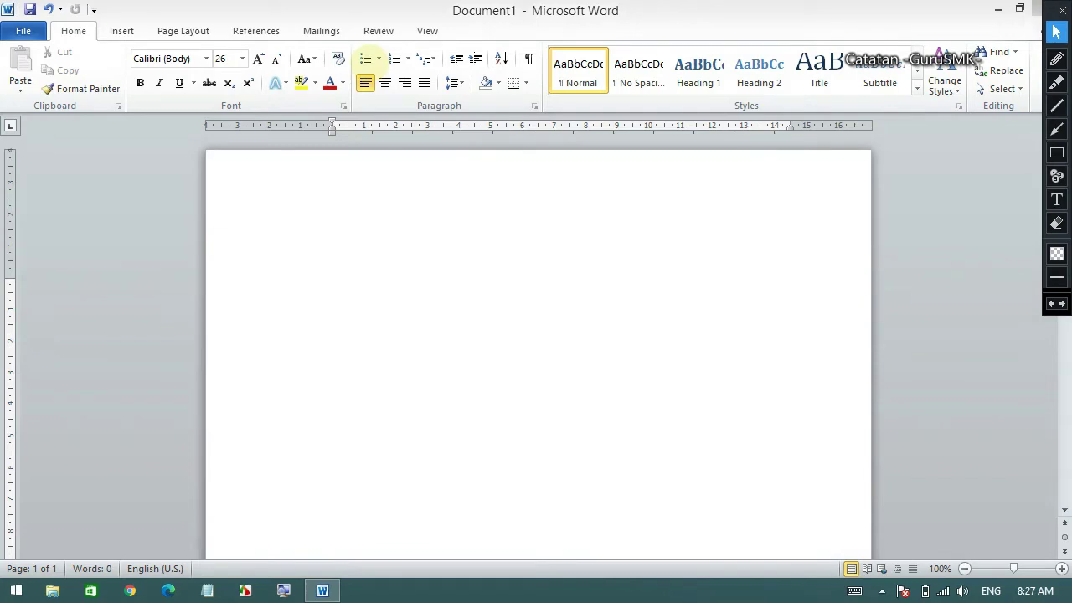
# Step: Review the line and paragraph spacing choices twice, closing the list each time without picking a value
pyautogui.click(399, 11)
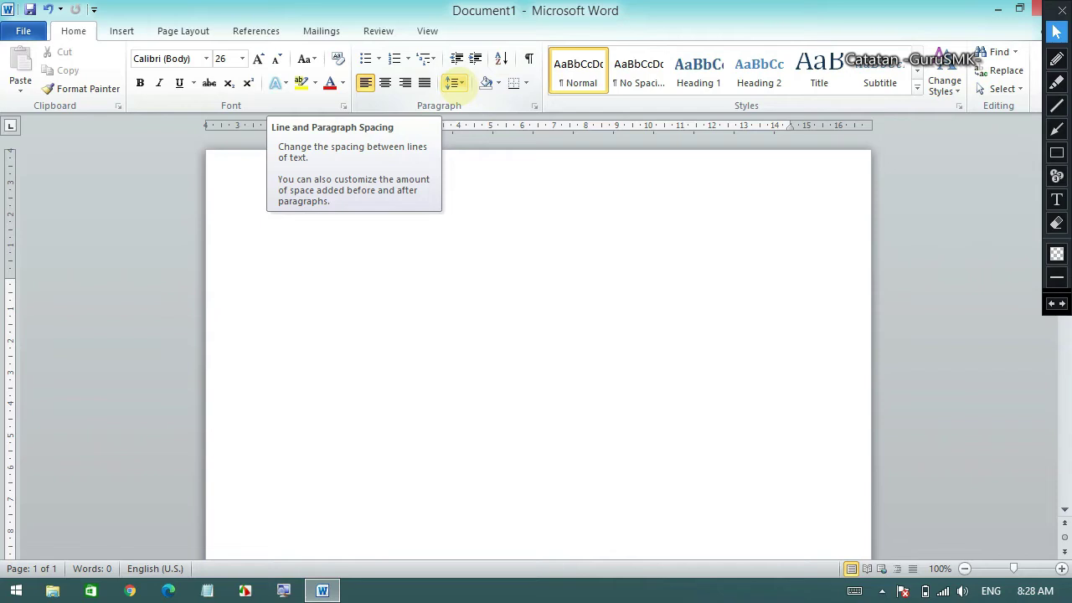
pyautogui.click(459, 84)
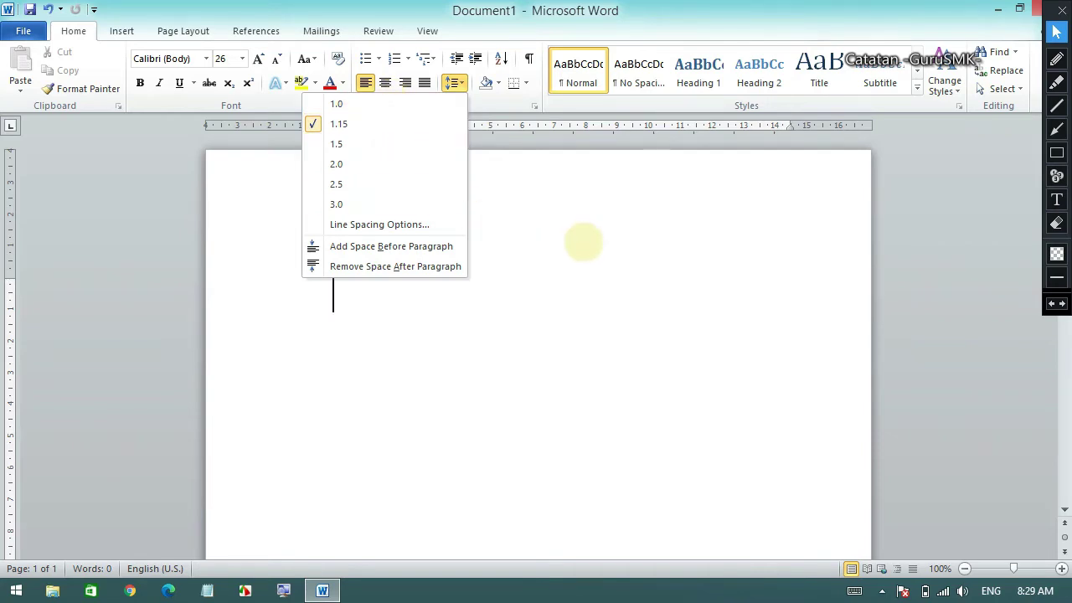
pyautogui.click(584, 243)
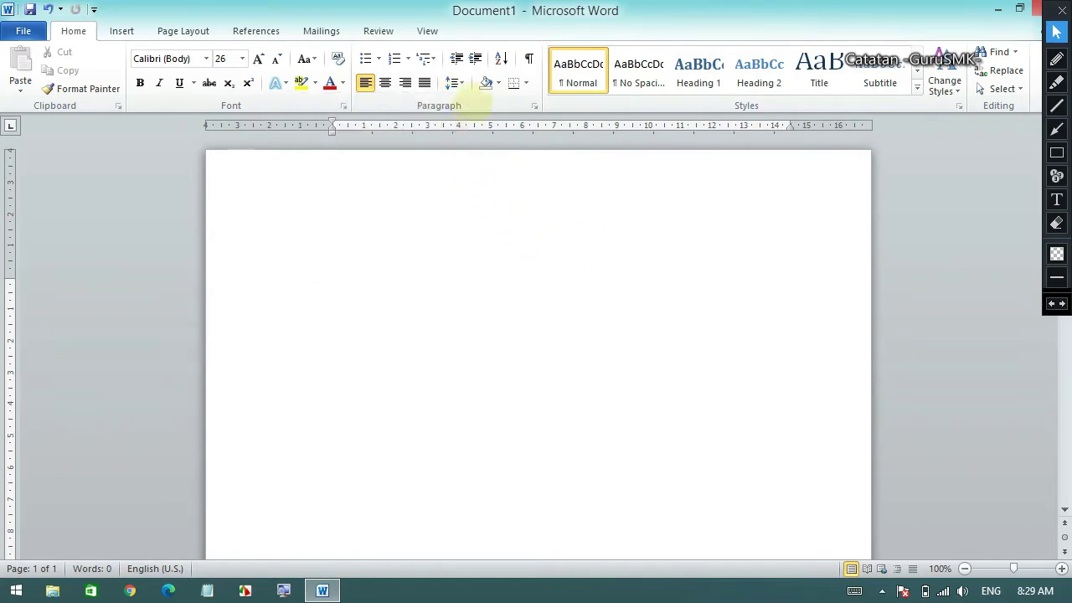
pyautogui.click(453, 82)
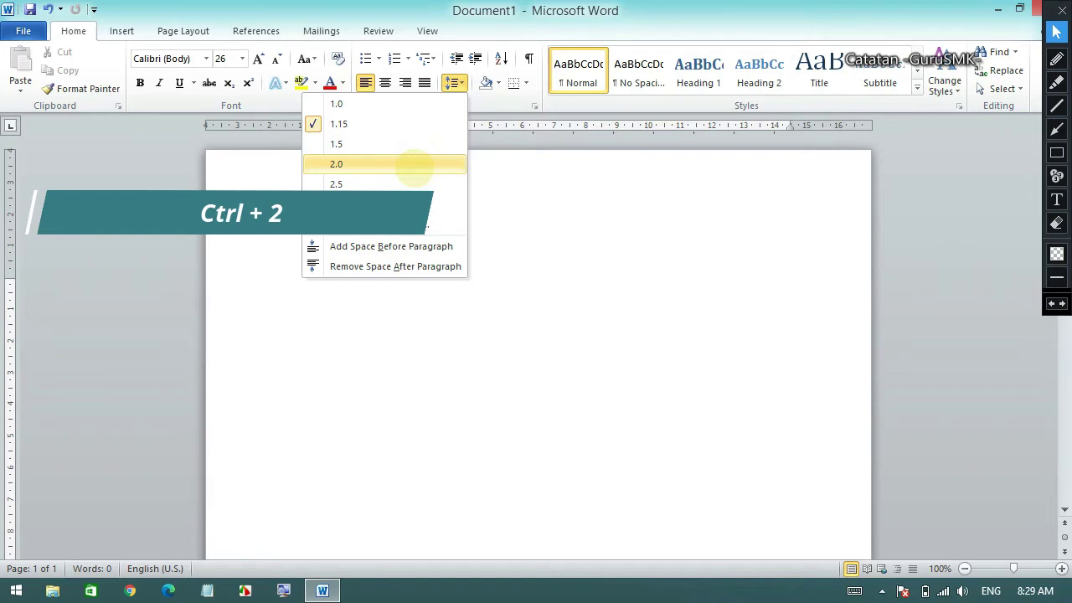
pyautogui.click(541, 213)
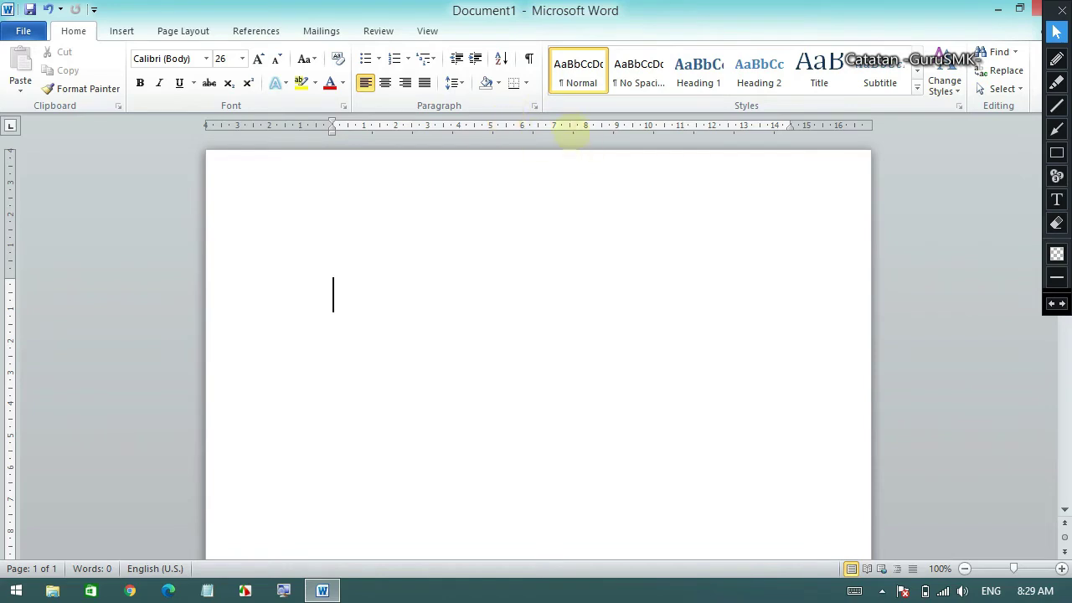
# Step: Draw a red arrow pointing at the dialog launcher of the Paragraph group
pyautogui.click(1056, 129)
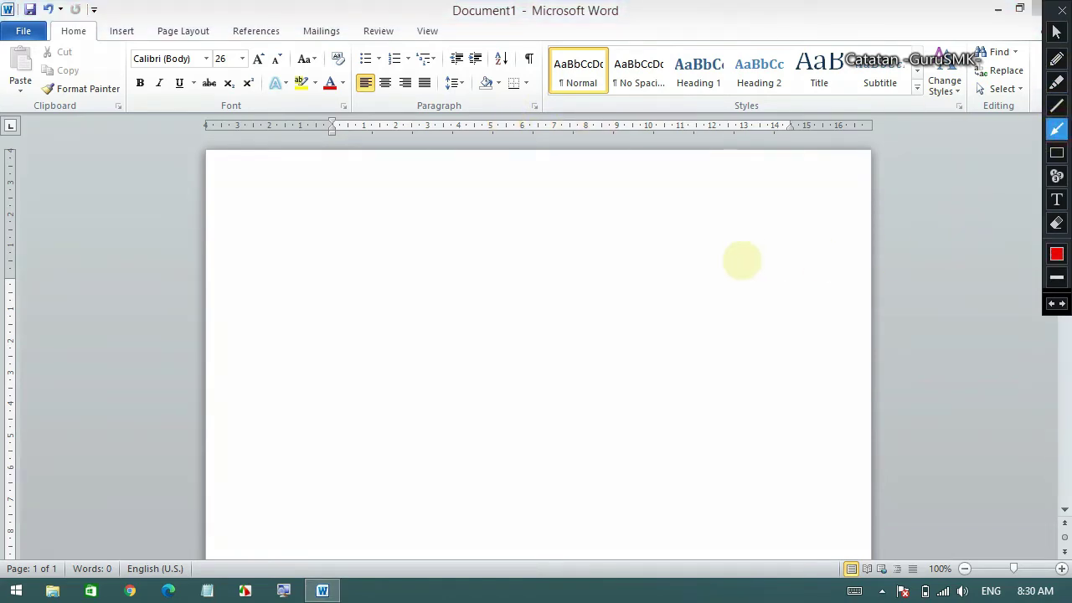
pyautogui.moveTo(484, 242); pyautogui.dragTo(520, 114)
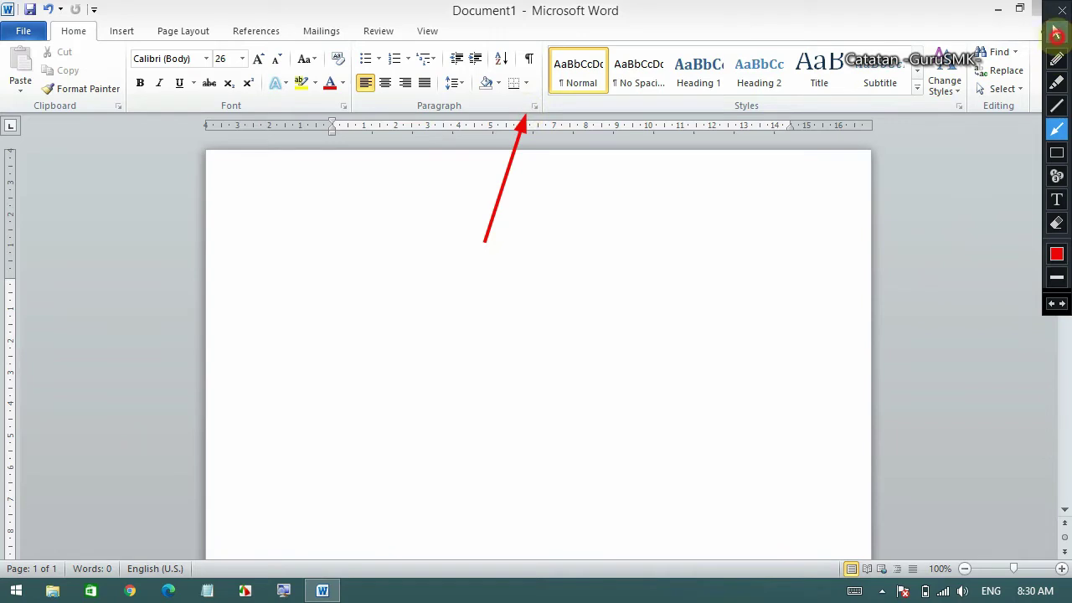
pyautogui.click(1056, 31)
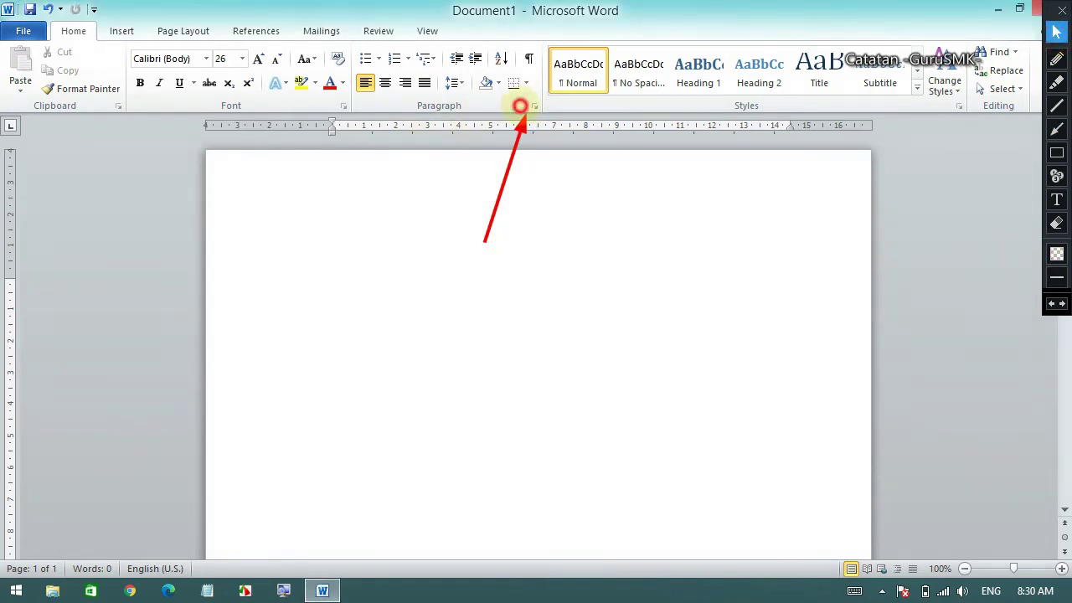
# Step: Open the Paragraph dialog and erase the red arrow lying over it
pyautogui.click(535, 106)
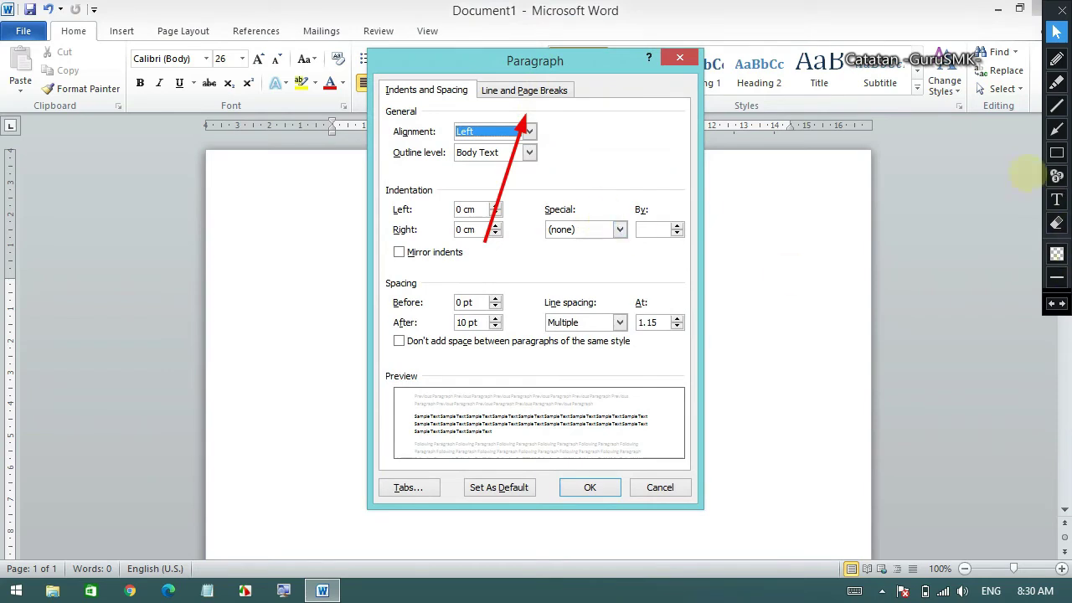
pyautogui.click(1056, 223)
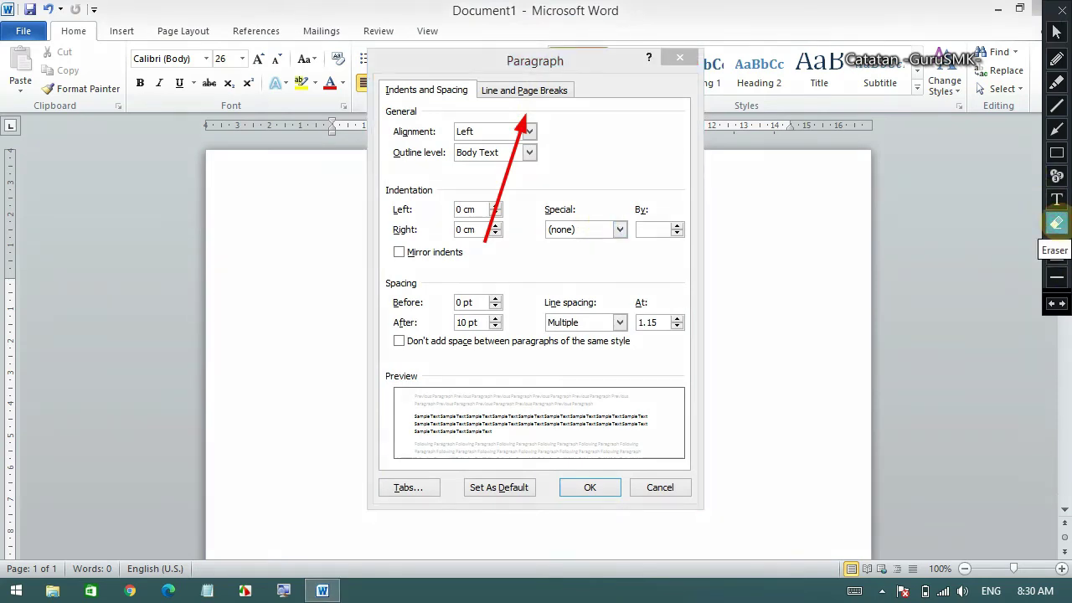
pyautogui.click(506, 181)
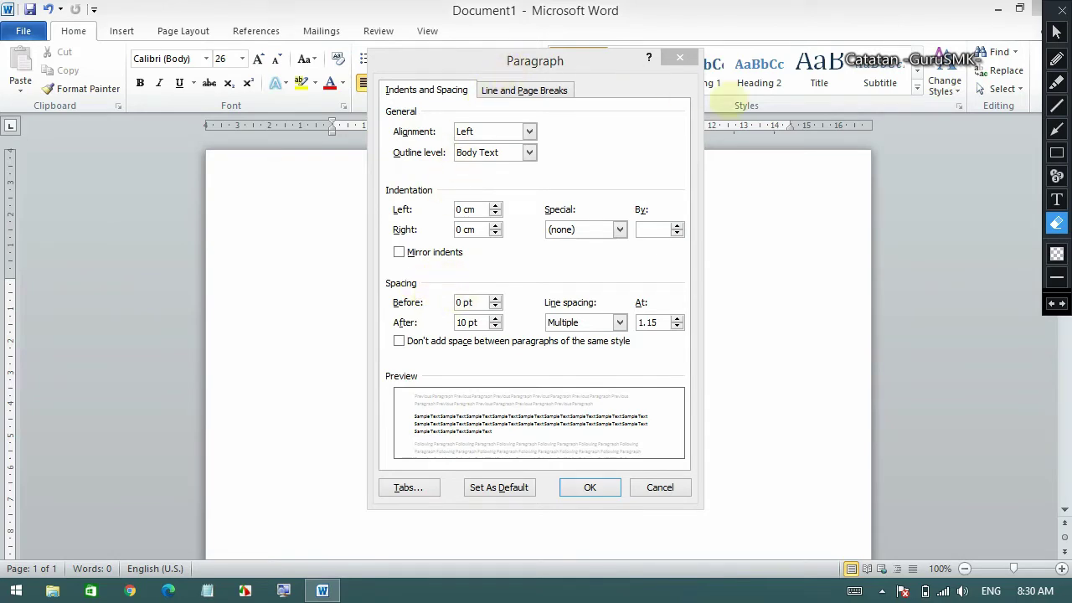
pyautogui.click(1057, 32)
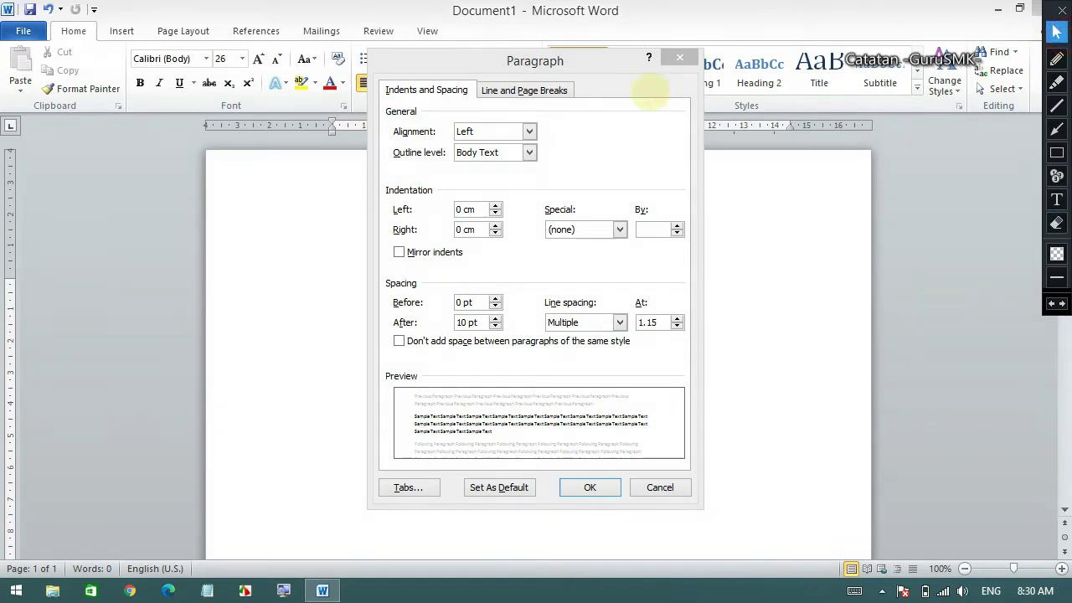
# Step: Move the Paragraph dialog higher and review its alignment choices twice without picking one
pyautogui.moveTo(576, 63); pyautogui.dragTo(553, 26)
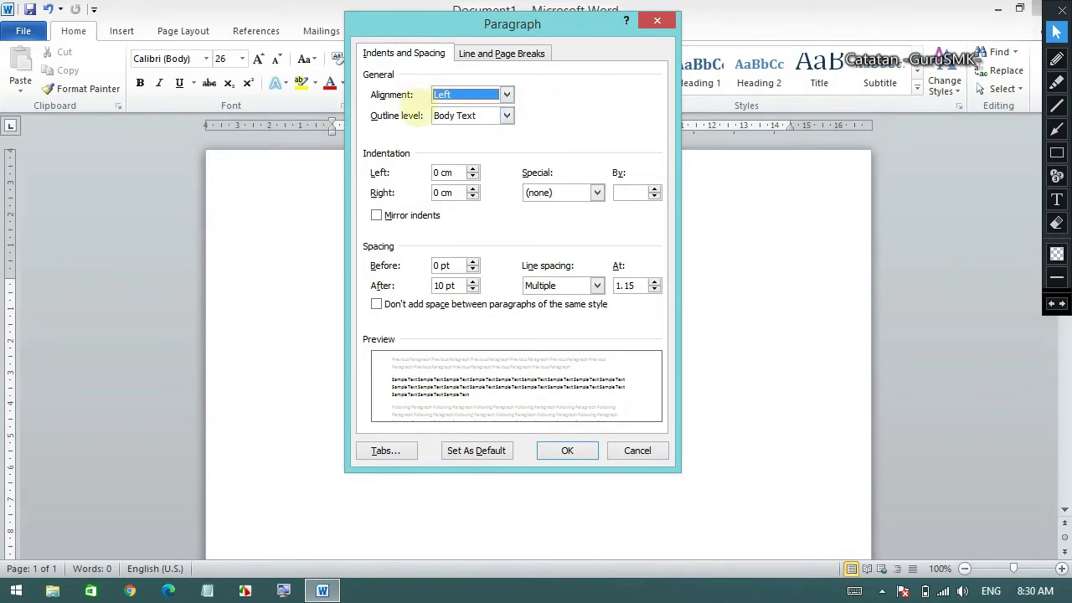
pyautogui.click(507, 97)
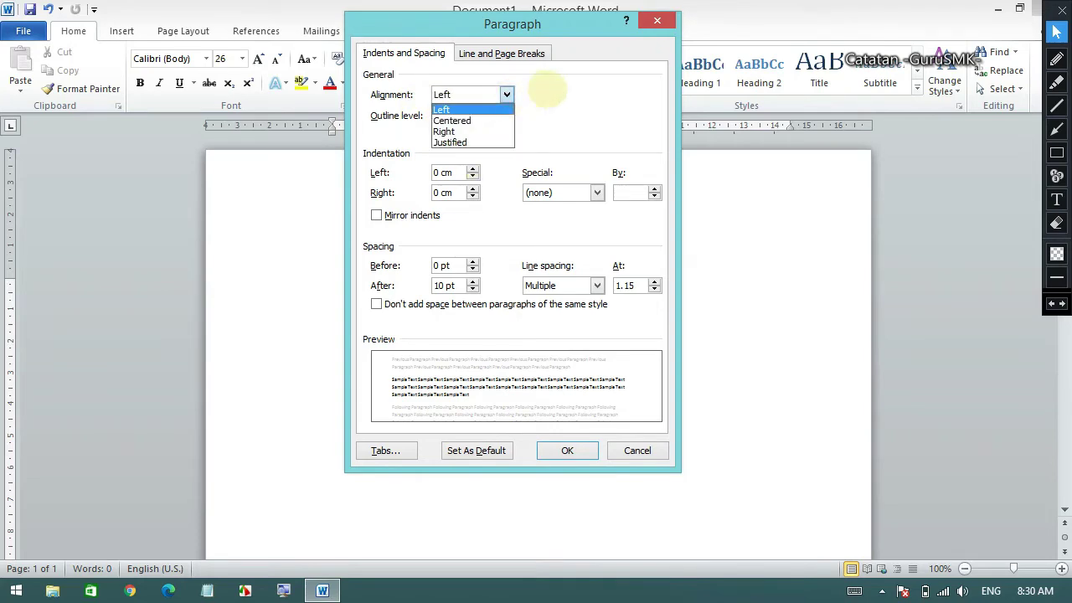
pyautogui.click(545, 88)
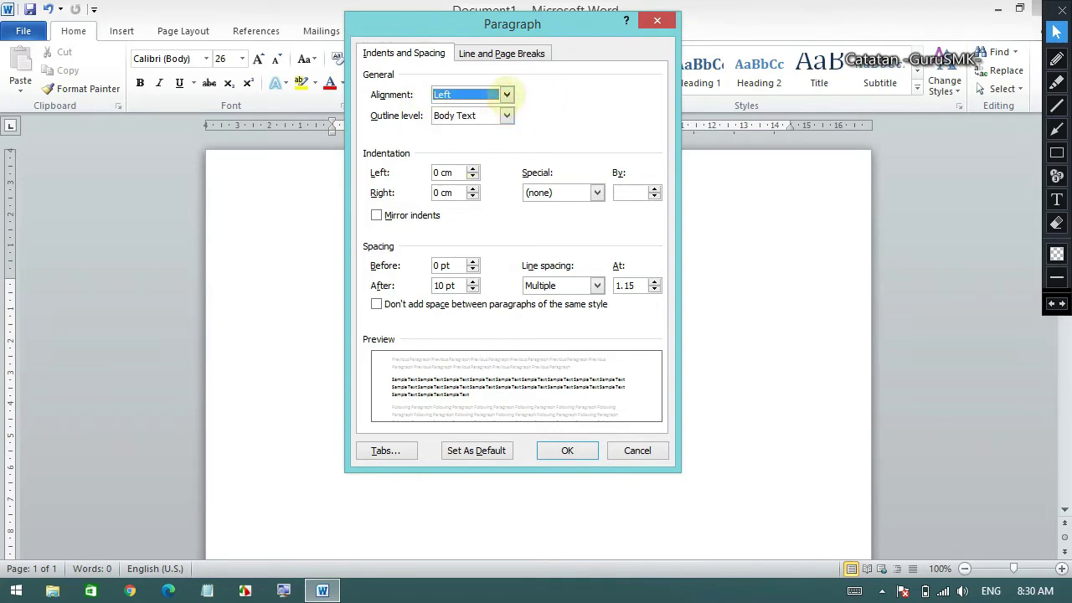
pyautogui.click(507, 95)
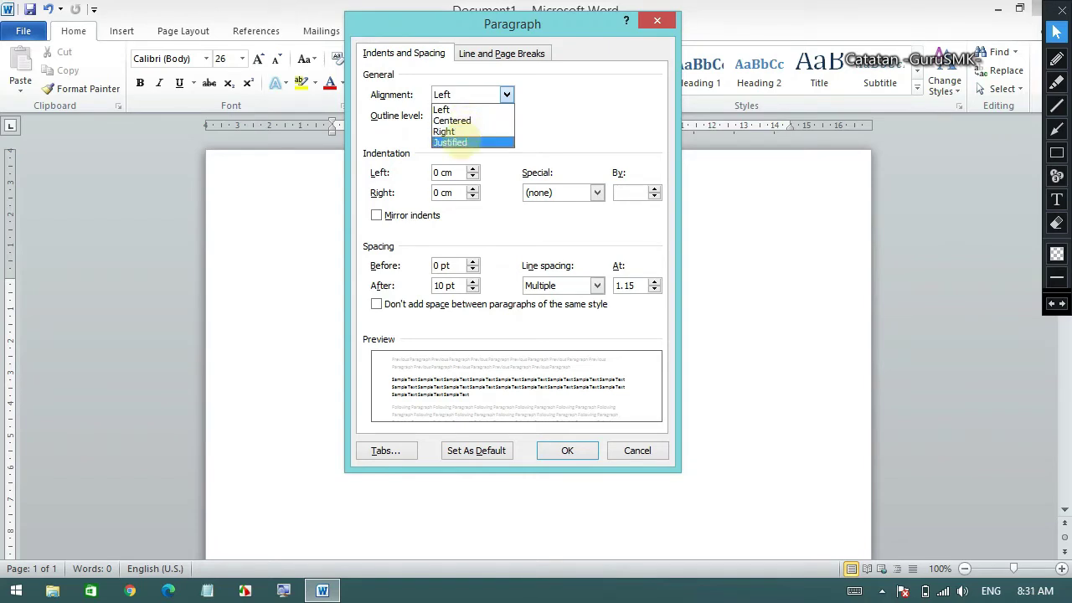
pyautogui.click(568, 101)
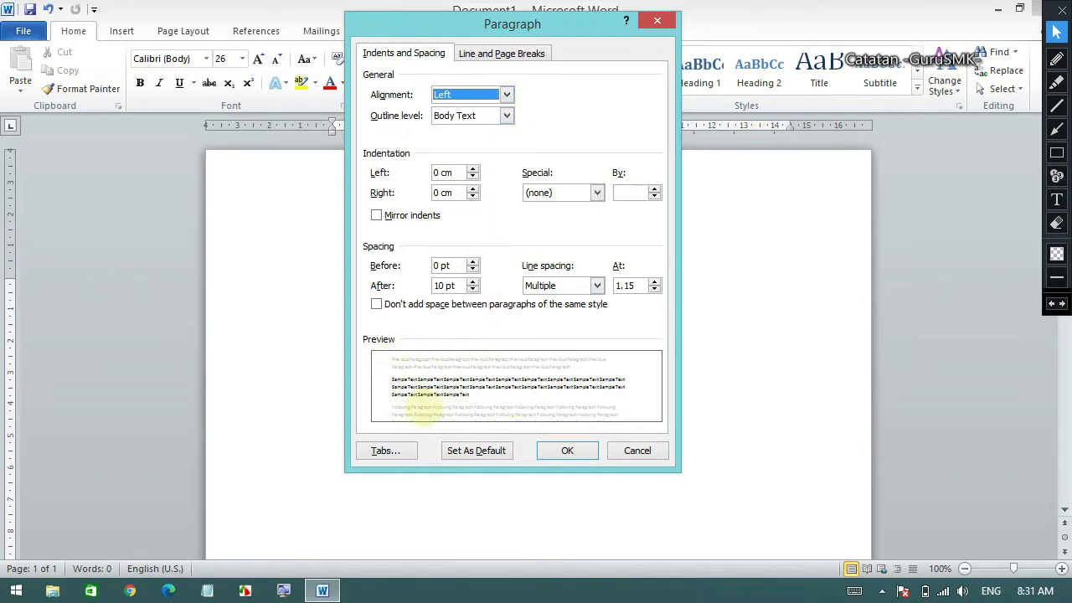
# Step: Try Centered and Right as the paragraph alignment, and settle on Justified
pyautogui.click(507, 94)
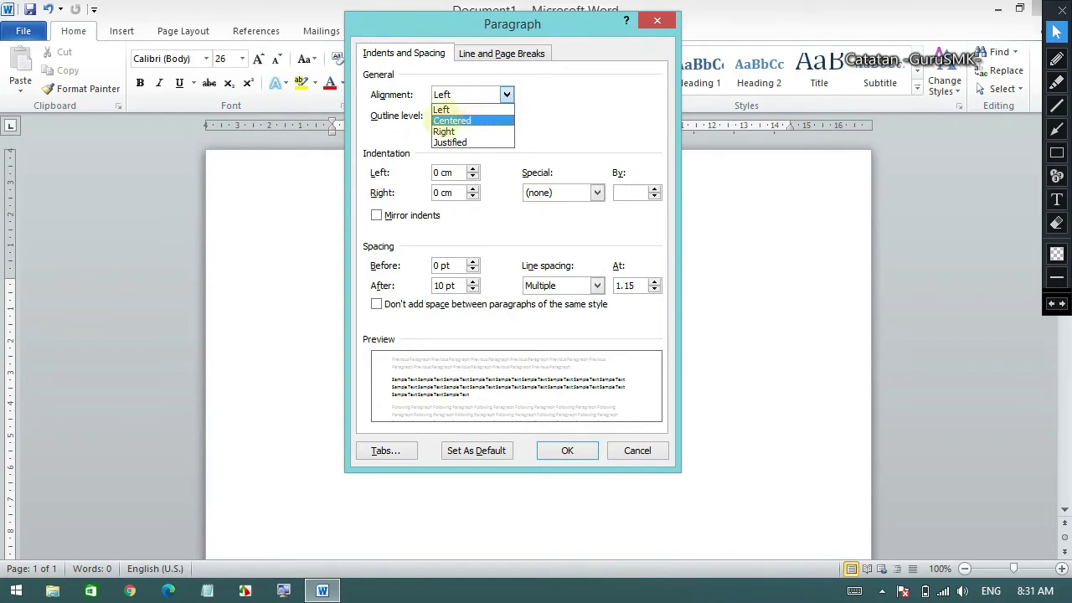
pyautogui.click(452, 121)
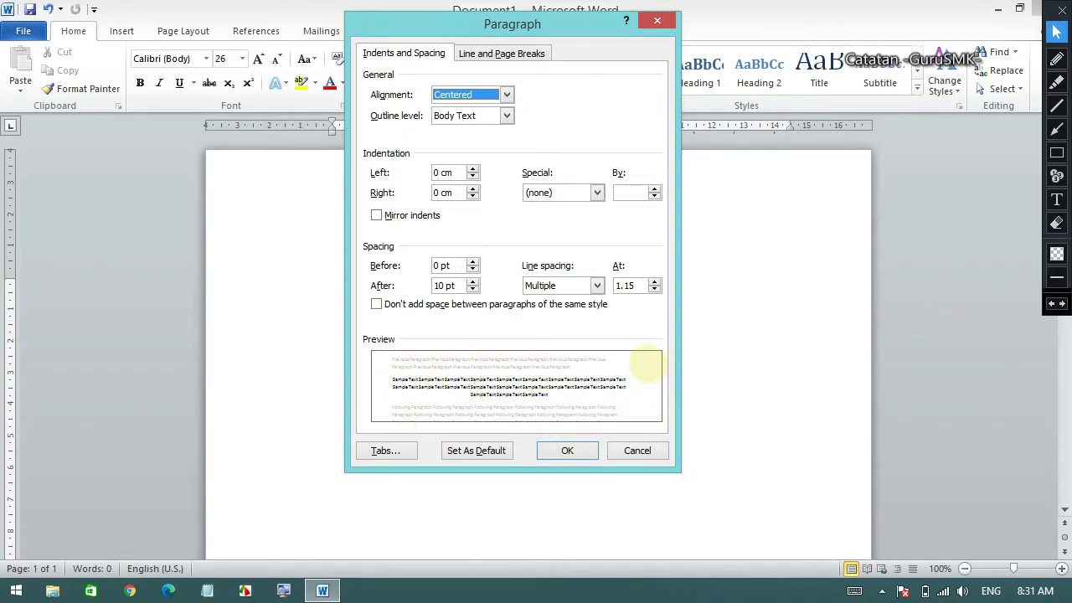
pyautogui.click(506, 93)
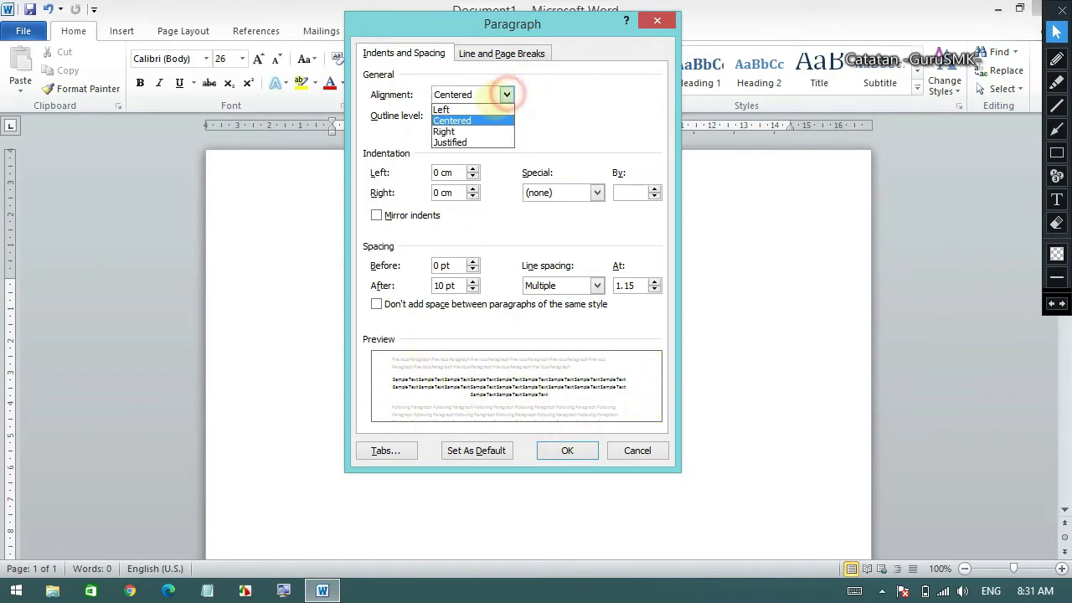
pyautogui.click(472, 130)
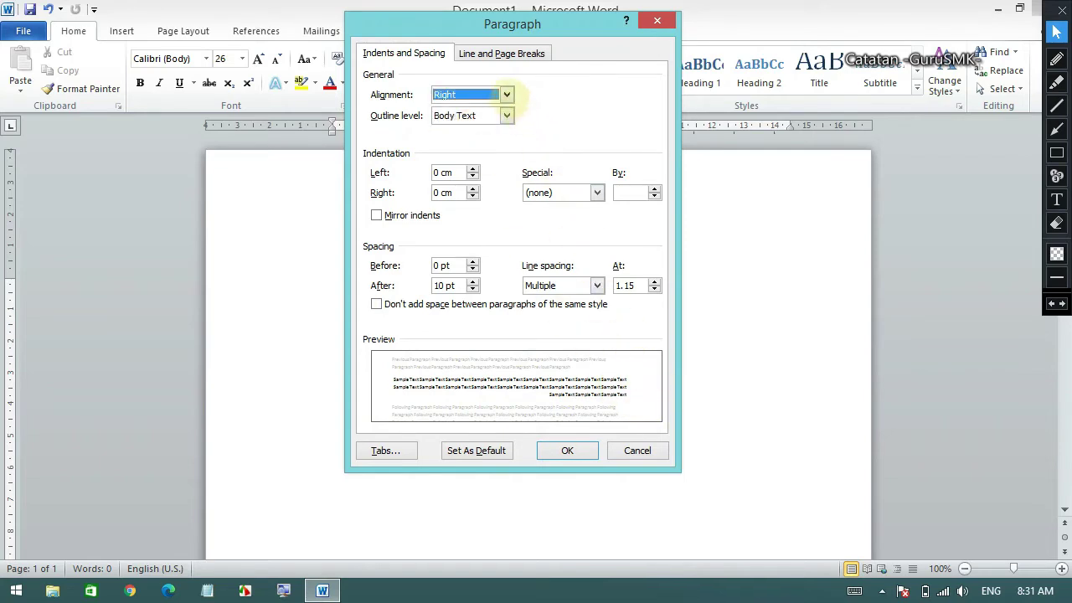
pyautogui.click(506, 94)
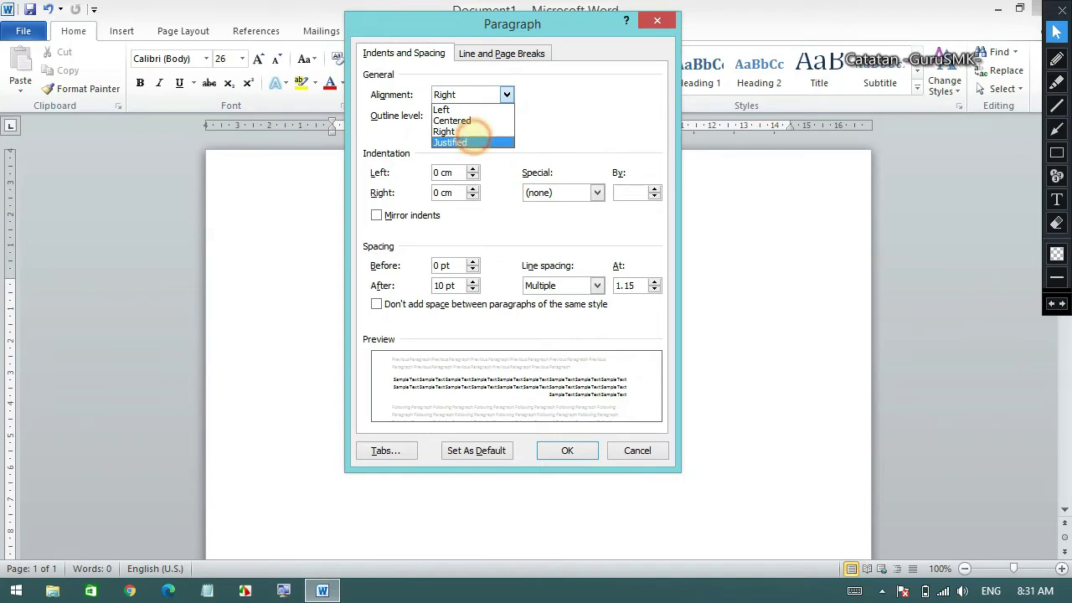
pyautogui.click(469, 142)
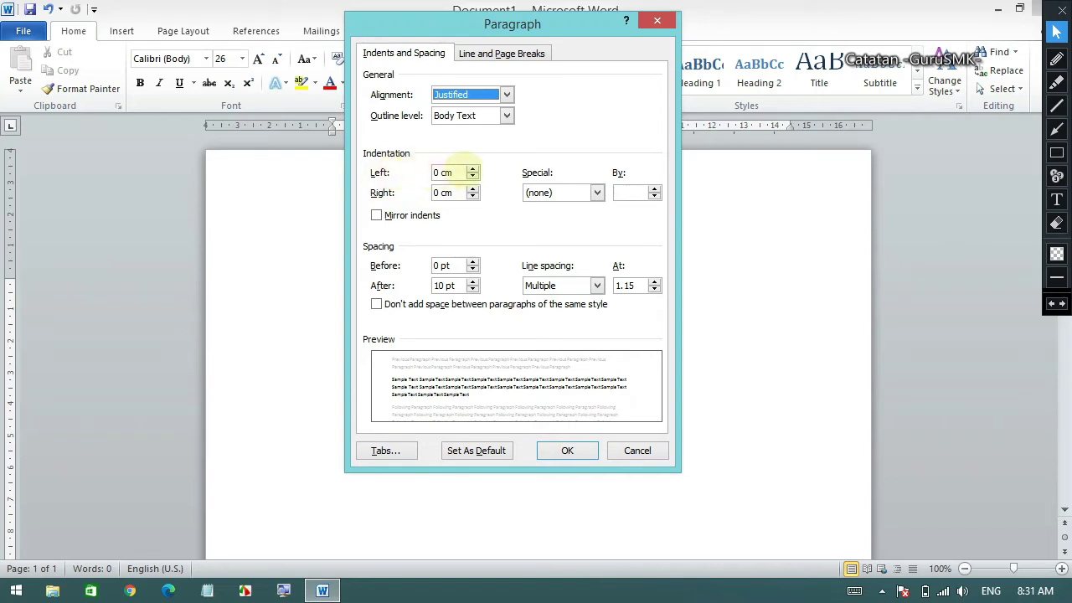
# Step: Try a left indent of 2 cm, reset it to 0 and apply the paragraph settings
pyautogui.moveTo(512, 19); pyautogui.dragTo(663, 22)
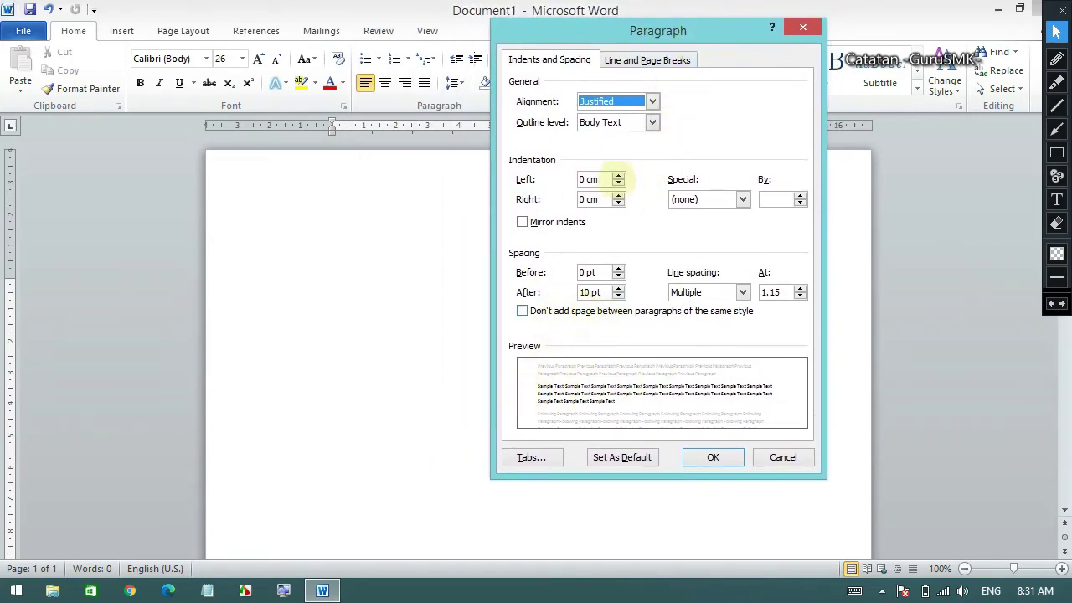
pyautogui.click(619, 175)
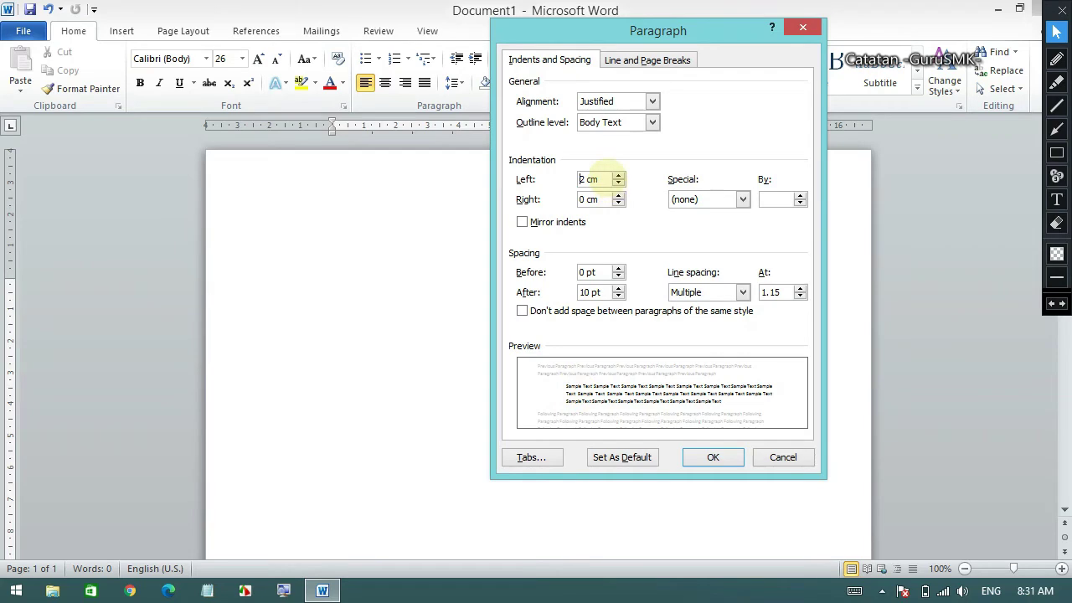
pyautogui.moveTo(609, 179); pyautogui.dragTo(579, 179)
pyautogui.write('0')
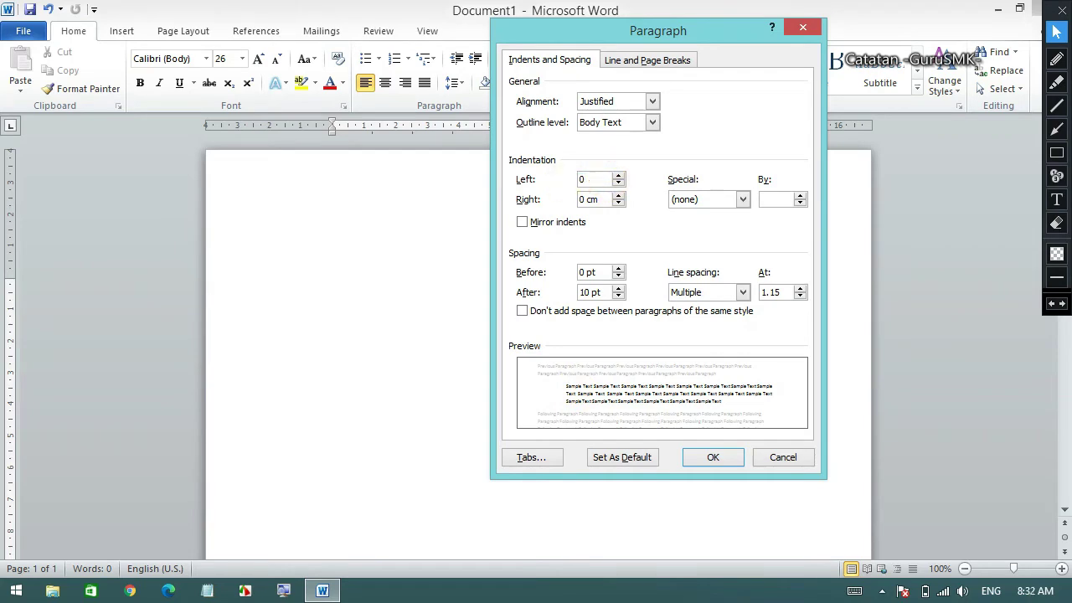
pyautogui.click(713, 457)
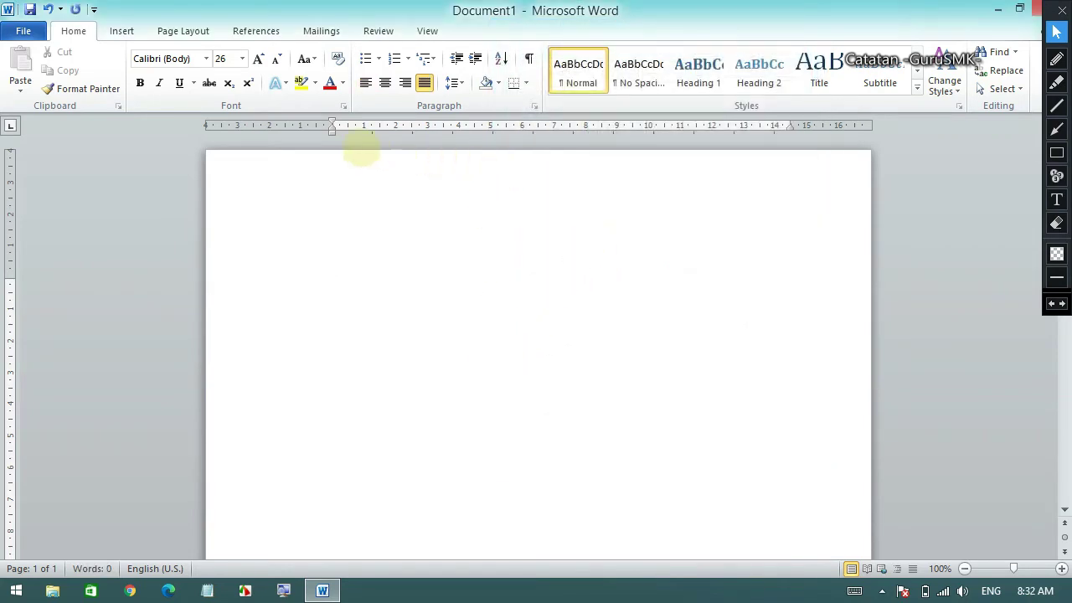
# Step: Reopen the Paragraph dialog and raise the left indentation to 1.7 cm
pyautogui.click(533, 105)
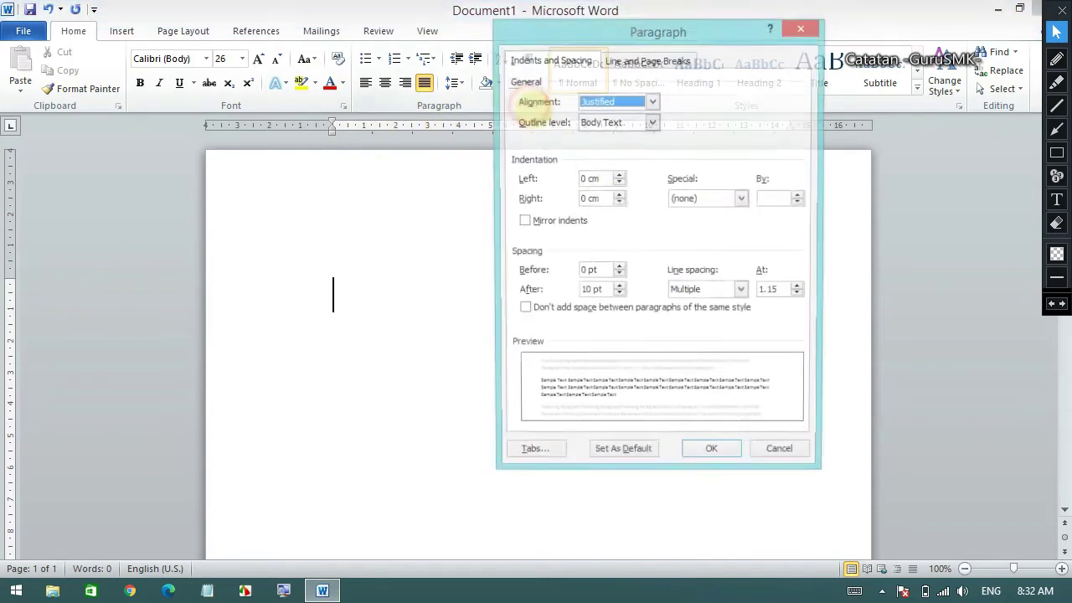
pyautogui.click(599, 181)
pyautogui.moveTo(602, 181); pyautogui.dragTo(557, 181)
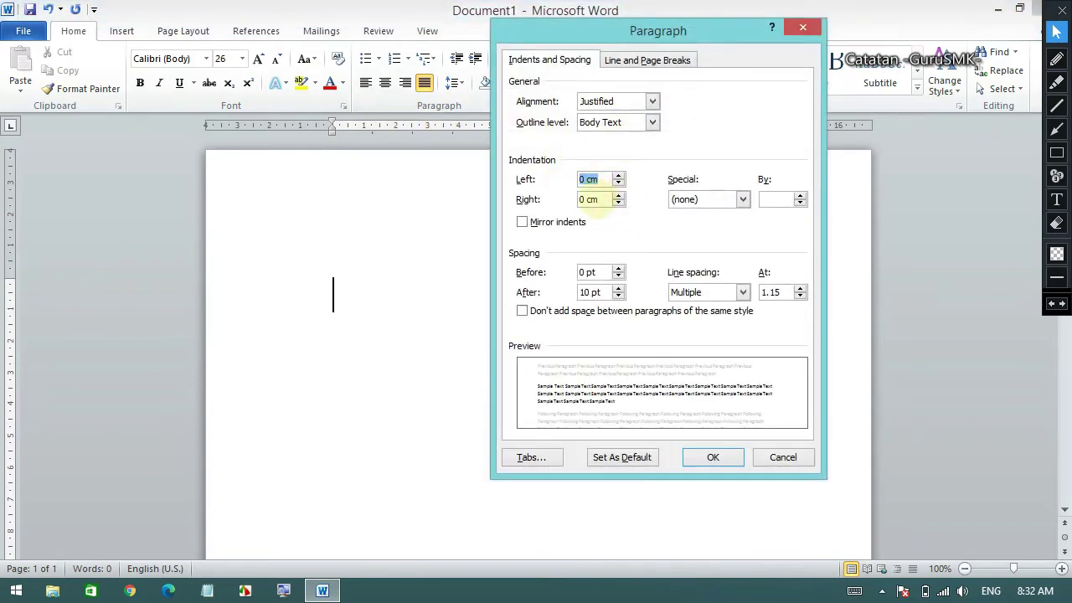
pyautogui.click(618, 176)
pyautogui.click(618, 176)
pyautogui.click(618, 176)
pyautogui.click(618, 176)
pyautogui.click(618, 176)
pyautogui.click(618, 176)
pyautogui.click(618, 176)
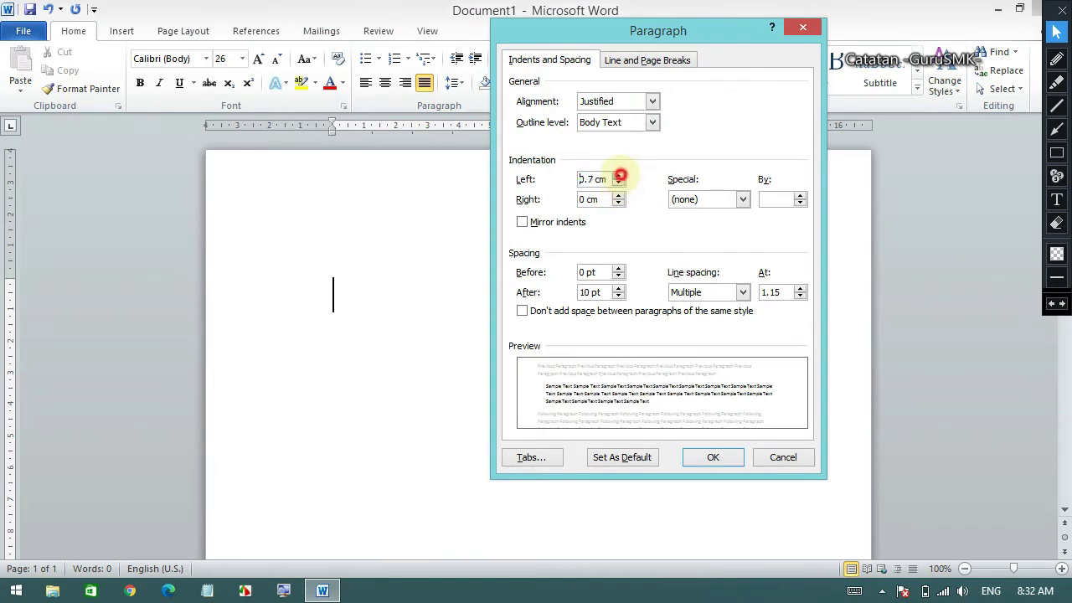
pyautogui.click(618, 176)
pyautogui.click(618, 176)
pyautogui.click(618, 176)
pyautogui.click(618, 176)
pyautogui.click(618, 176)
pyautogui.click(618, 176)
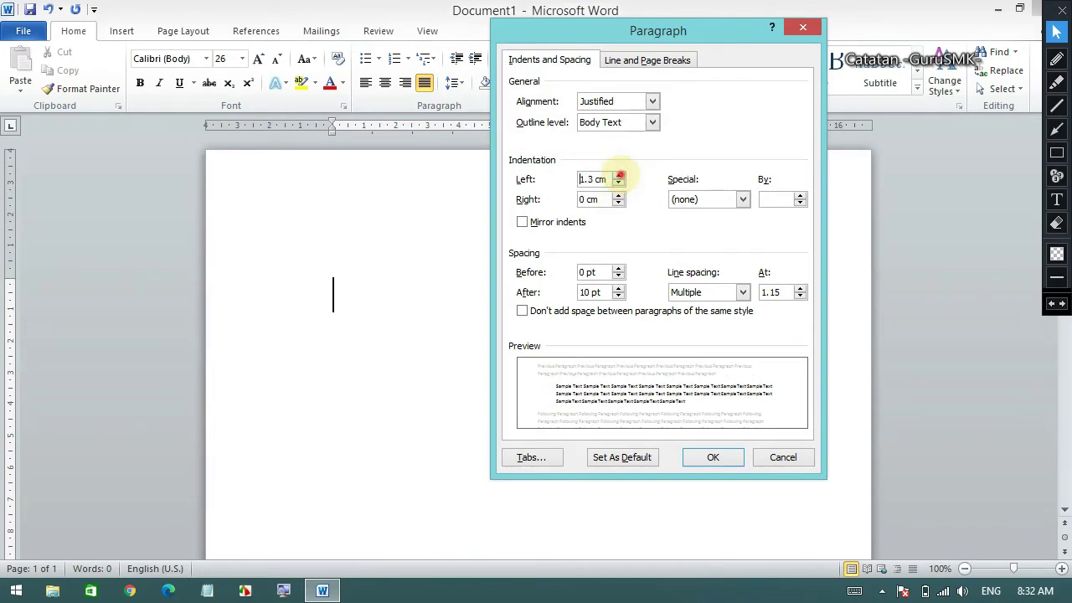
pyautogui.click(618, 176)
pyautogui.click(618, 175)
pyautogui.click(618, 175)
pyautogui.click(618, 176)
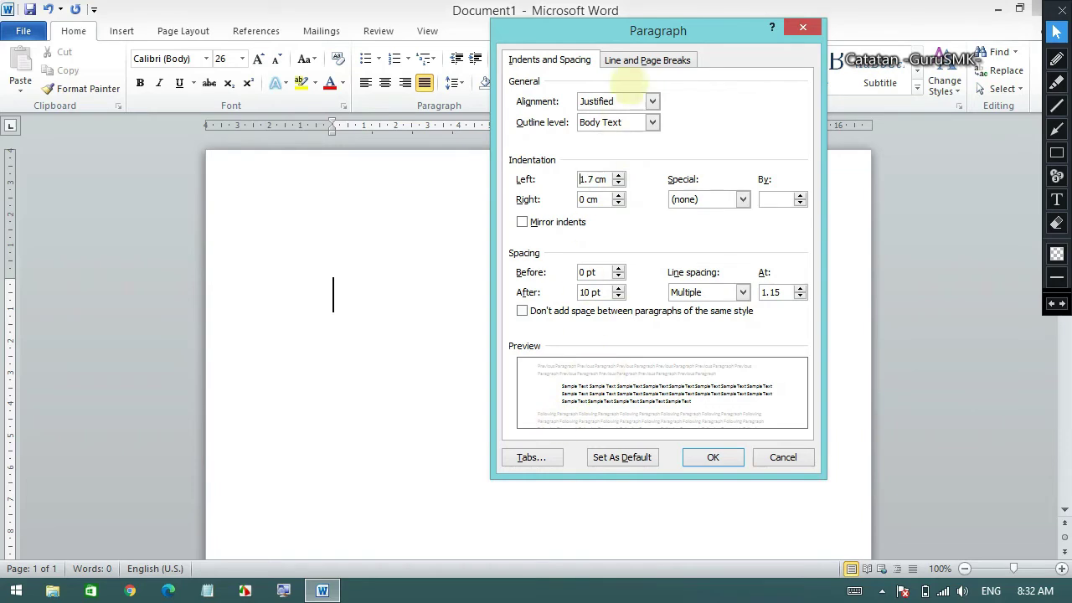
# Step: Move the Paragraph dialog over the middle of the page and lower the left indentation to 0 cm
pyautogui.moveTo(669, 30); pyautogui.dragTo(544, 36)
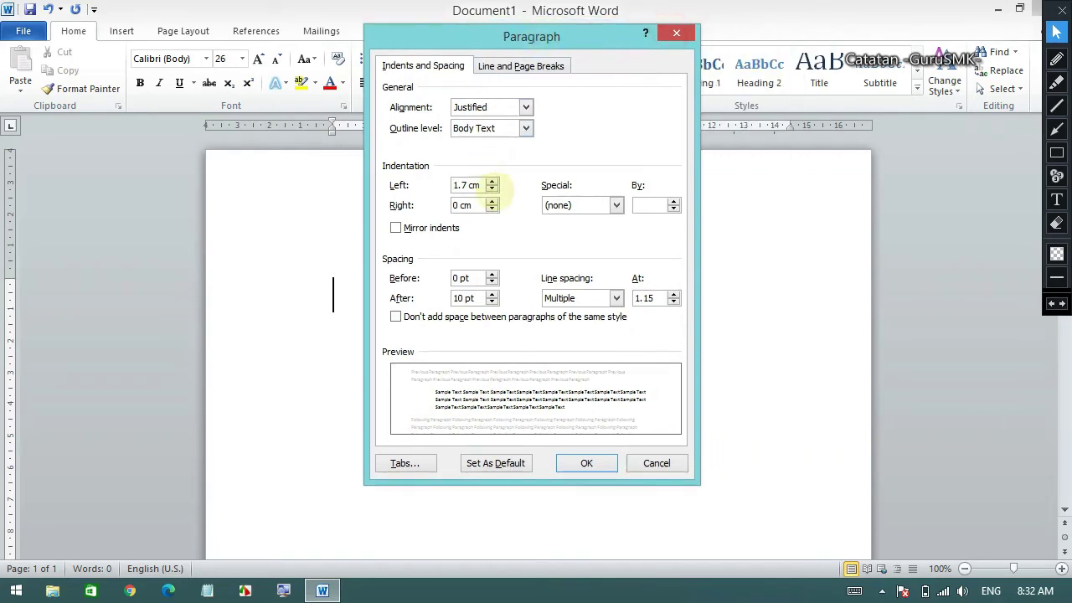
pyautogui.click(492, 190)
pyautogui.click(493, 190)
pyautogui.click(492, 190)
pyautogui.click(493, 190)
pyautogui.click(492, 190)
pyautogui.click(493, 190)
pyautogui.click(493, 190)
pyautogui.click(492, 190)
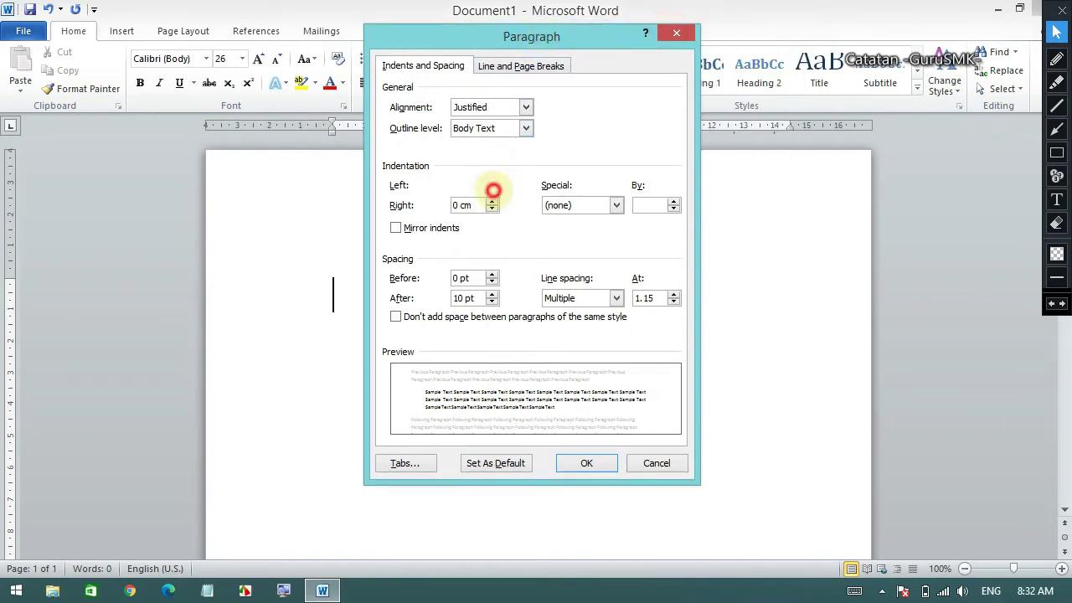
pyautogui.click(493, 191)
pyautogui.click(492, 190)
pyautogui.click(493, 190)
pyautogui.click(492, 188)
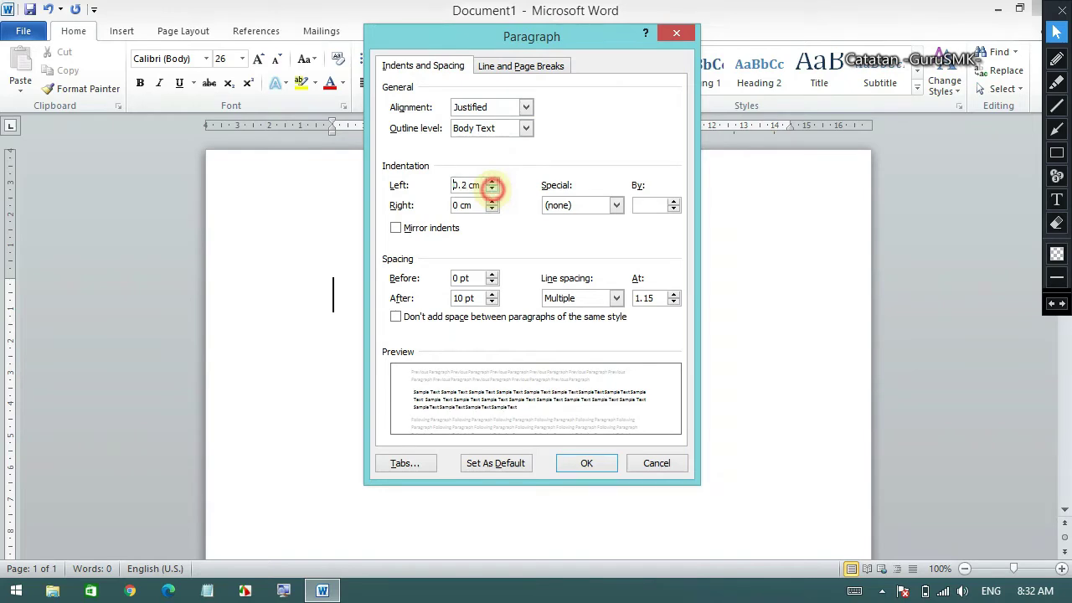
pyautogui.click(493, 189)
pyautogui.click(493, 189)
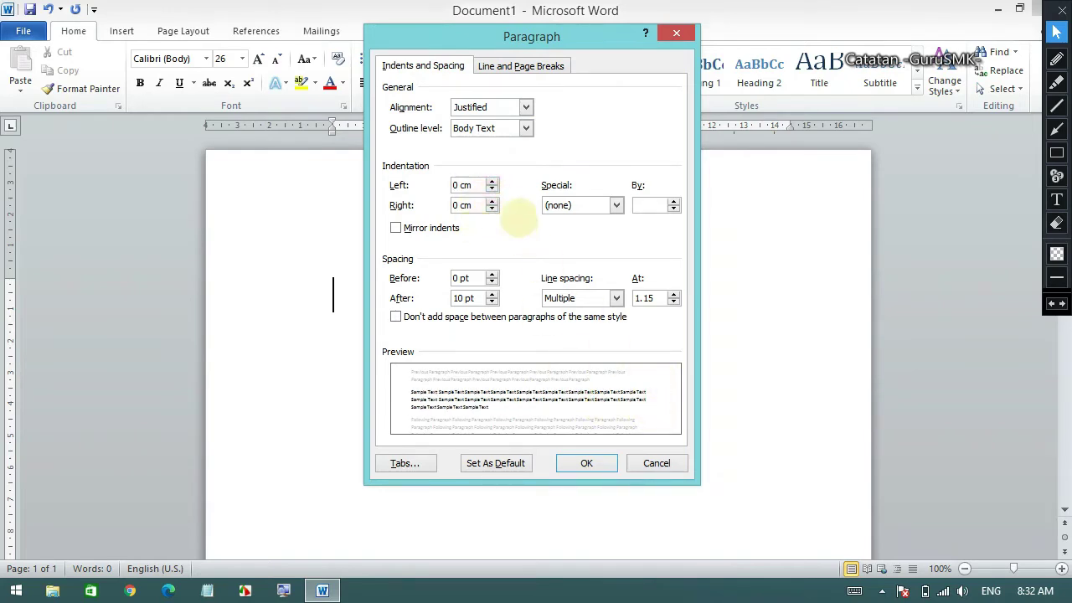
# Step: Raise the right indentation to 4.3 cm in the Paragraph dialog
pyautogui.click(493, 201)
pyautogui.click(492, 201)
pyautogui.click(492, 201)
pyautogui.click(493, 201)
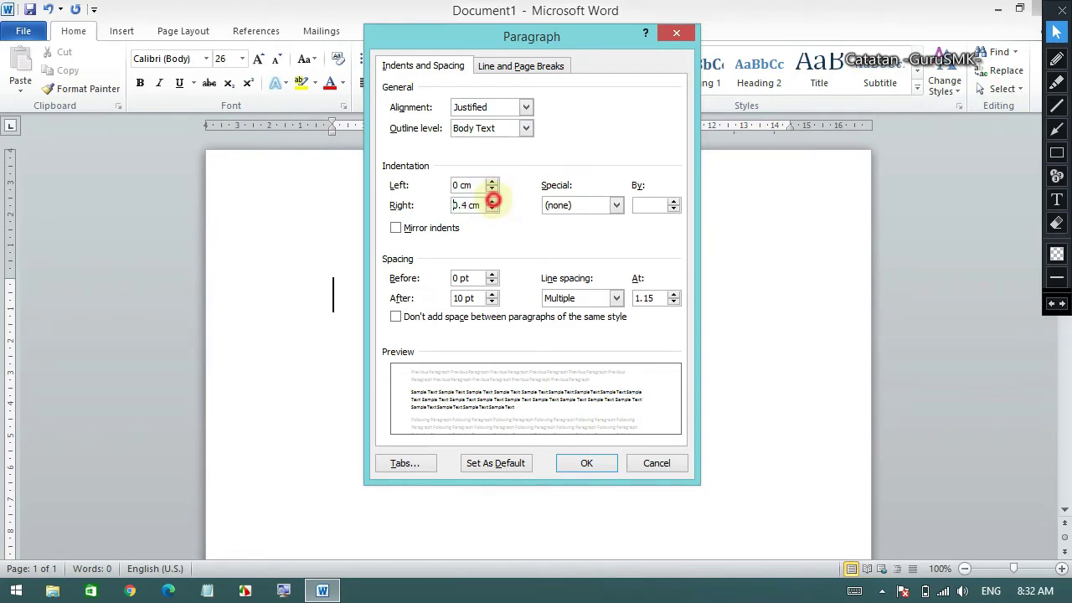
pyautogui.click(493, 201)
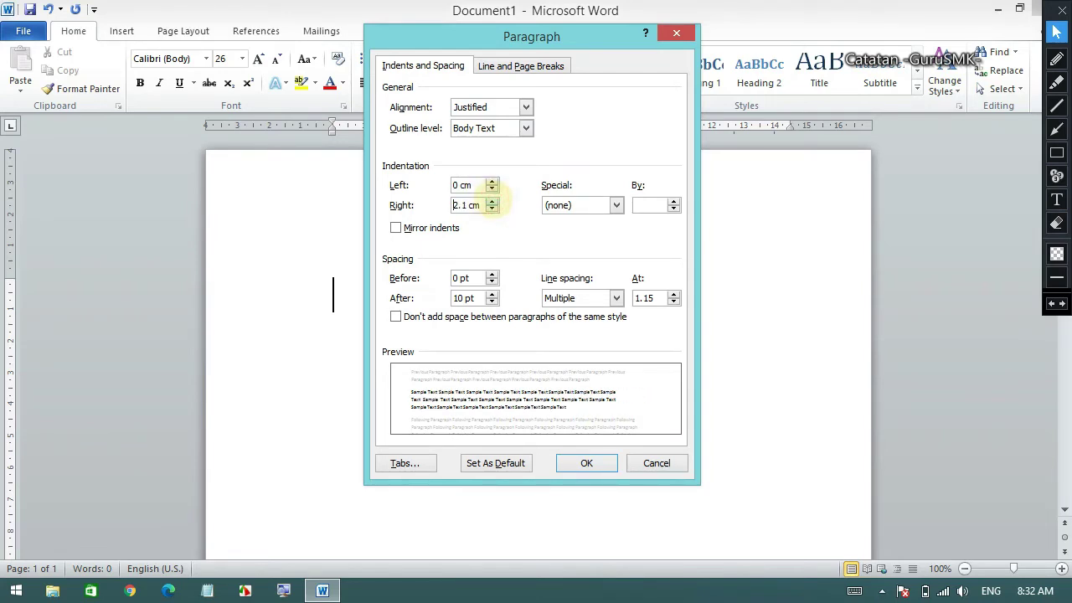
pyautogui.click(493, 201)
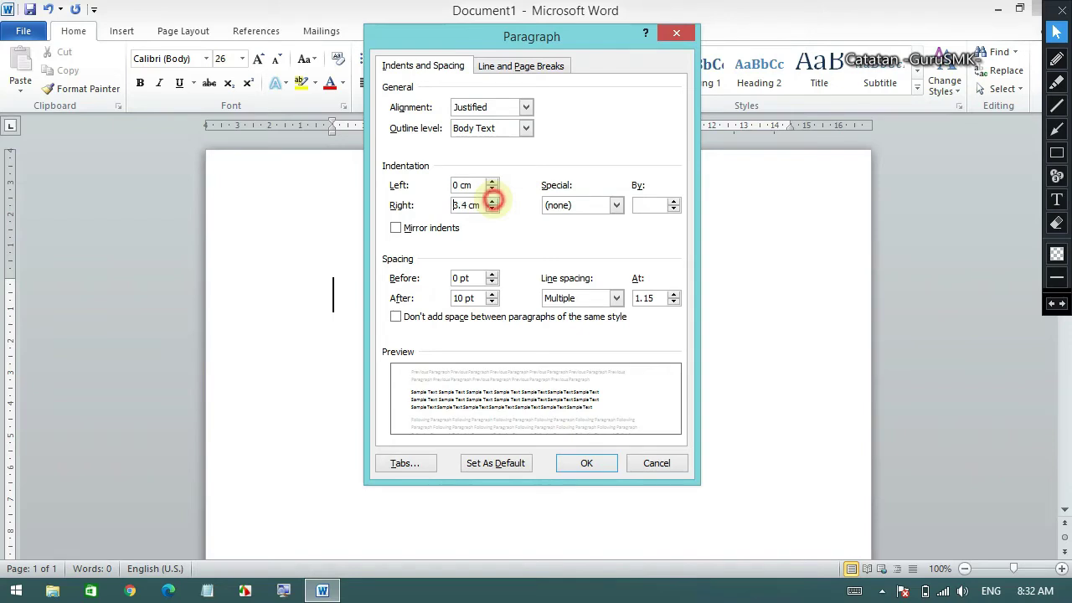
pyautogui.click(492, 201)
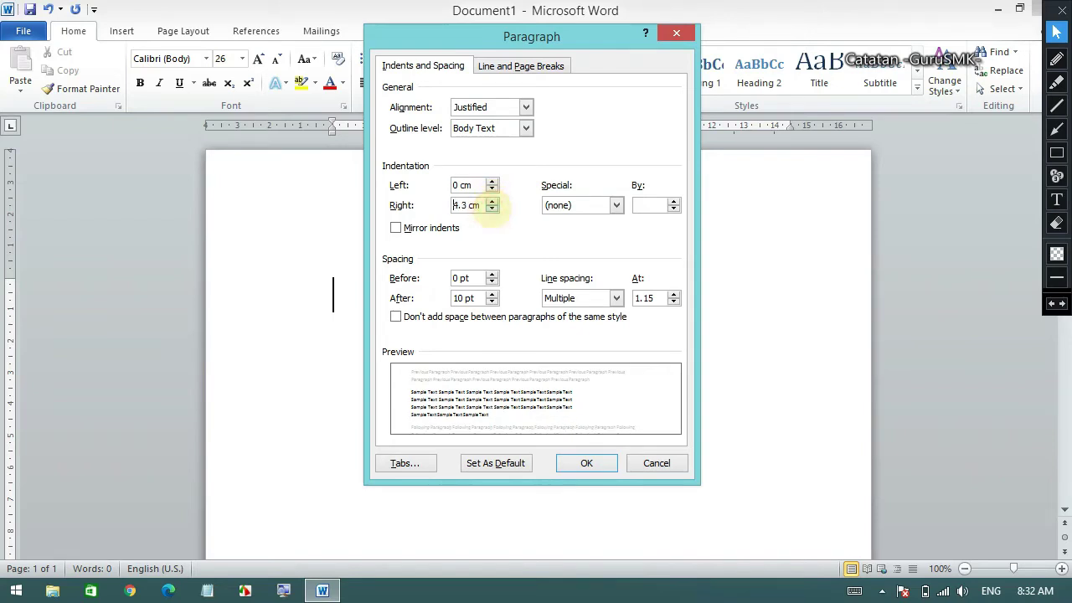
# Step: Bring the right indentation in the Paragraph dialog back to 0 cm
pyautogui.click(492, 208)
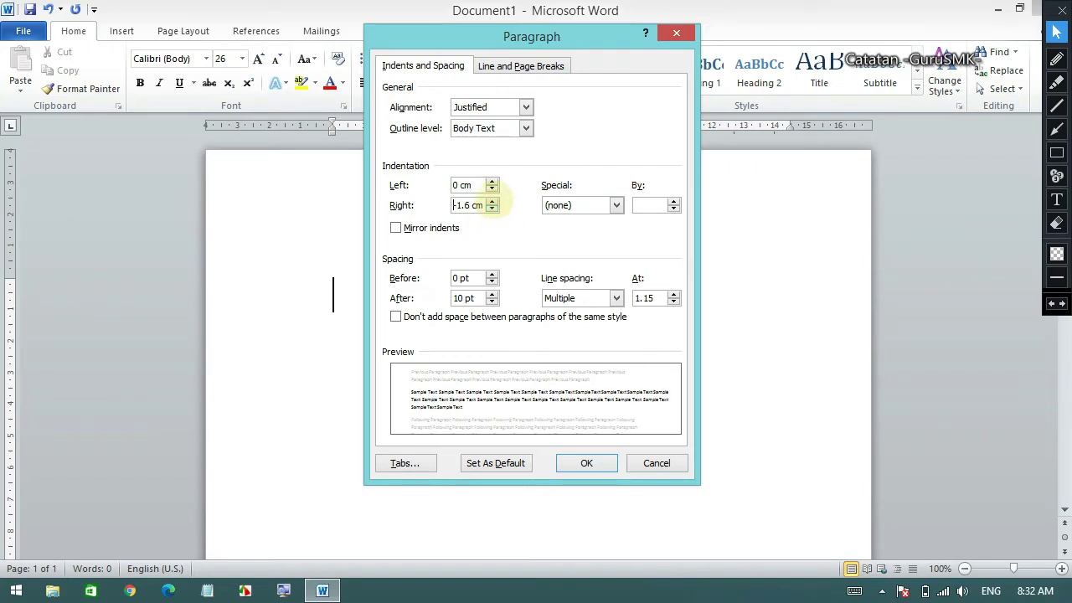
pyautogui.click(492, 201)
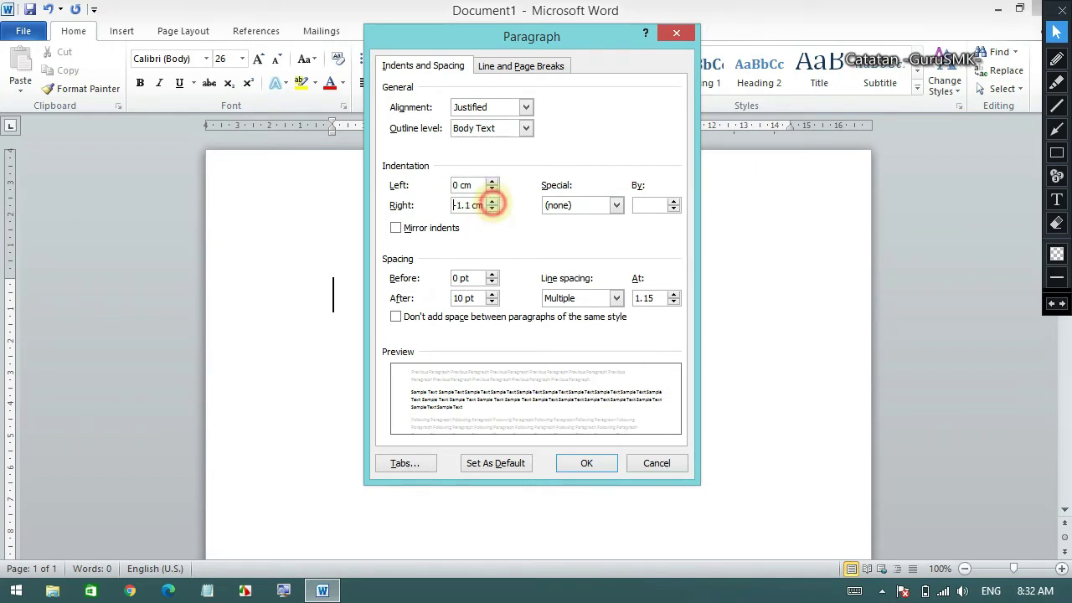
pyautogui.click(492, 201)
pyautogui.click(492, 201)
pyautogui.click(493, 201)
pyautogui.click(493, 201)
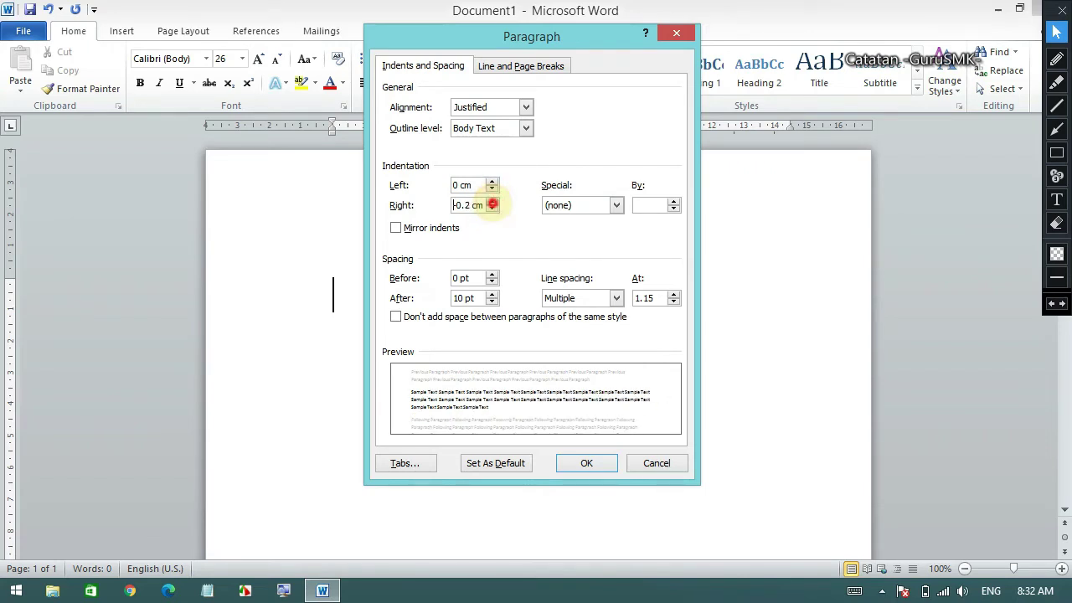
pyautogui.click(493, 201)
pyautogui.click(493, 201)
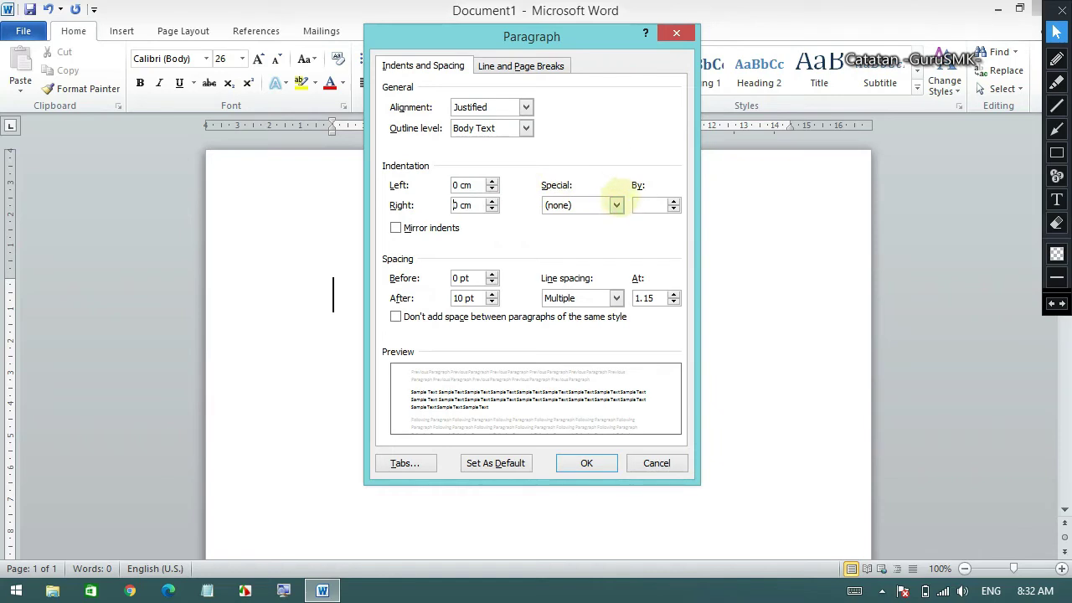
# Step: Try the First line special indentation in the Paragraph dialog and switch it to Hanging
pyautogui.click(615, 206)
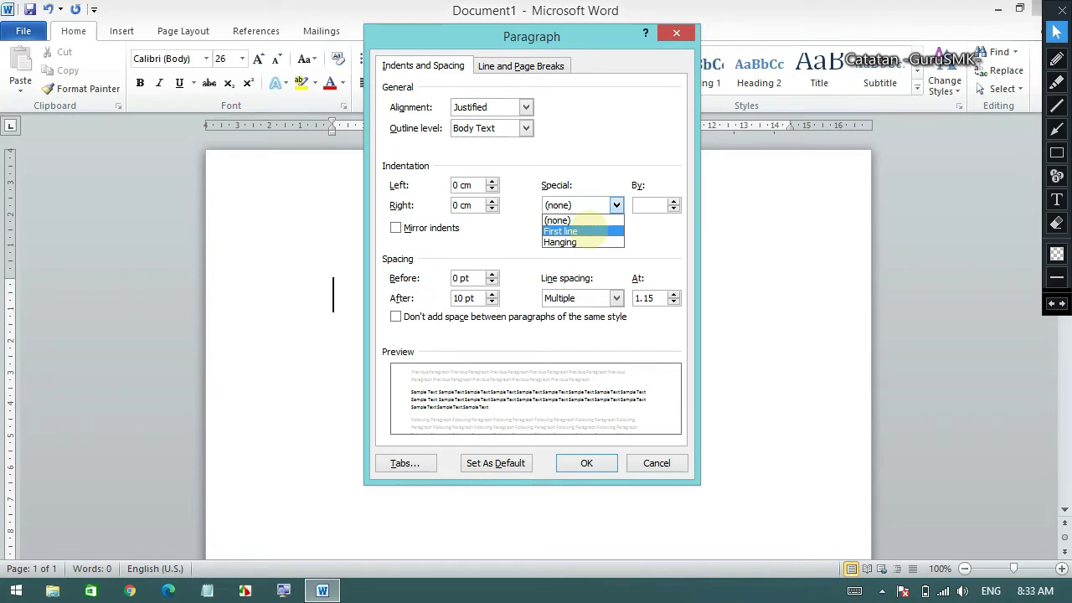
pyautogui.click(560, 231)
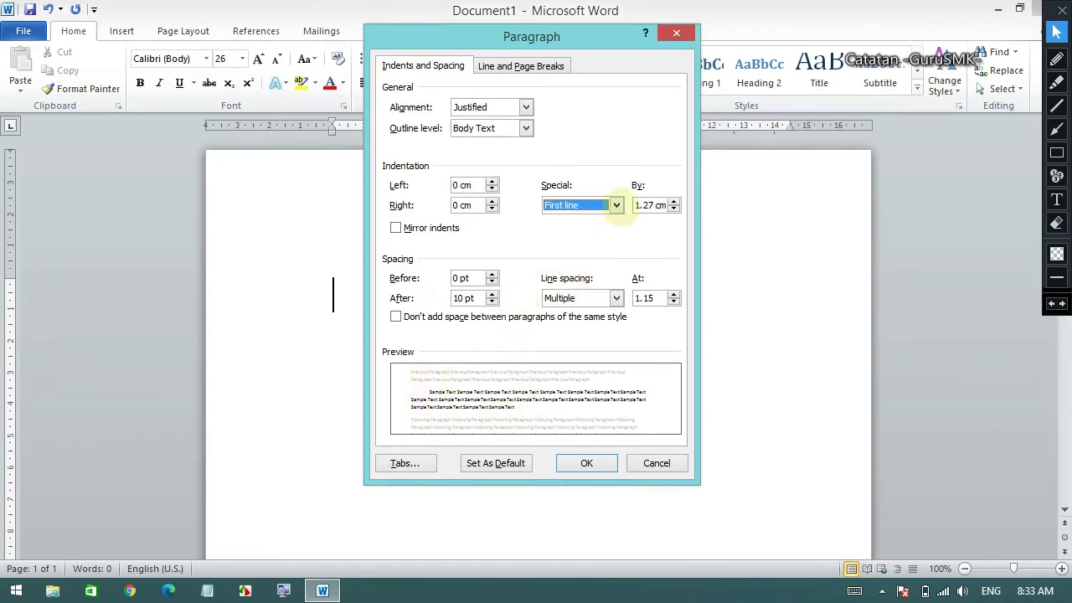
pyautogui.click(617, 205)
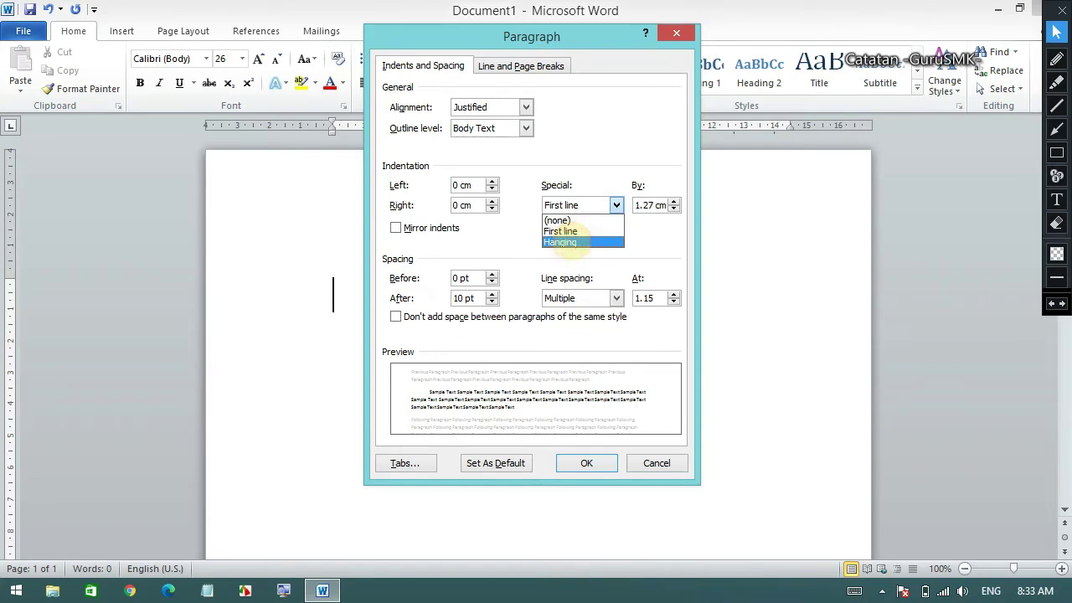
pyautogui.click(560, 242)
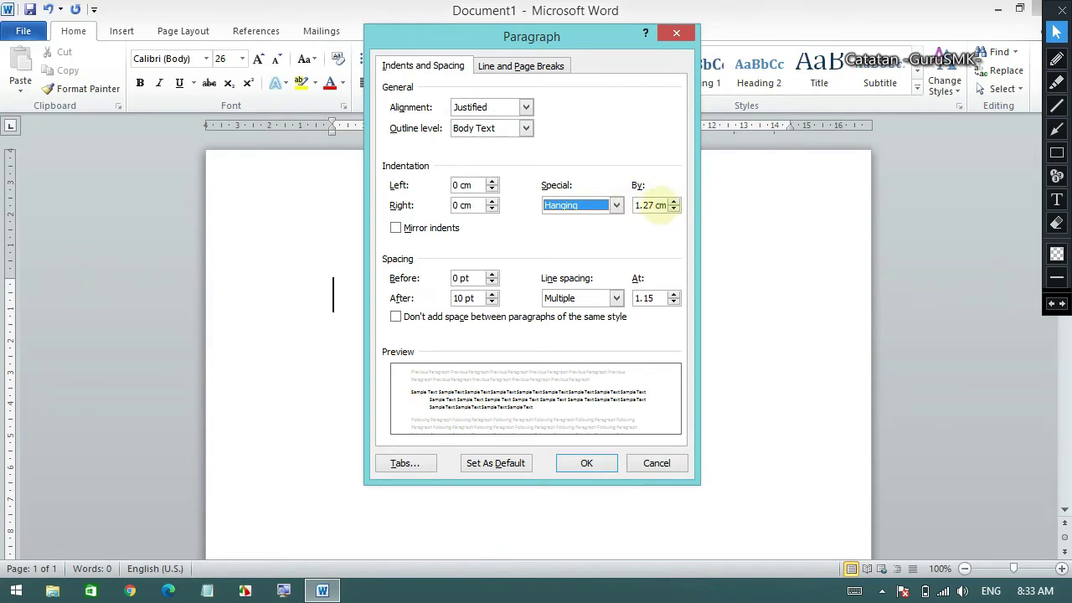
# Step: Raise the hanging indentation amount to 1.9 cm
pyautogui.click(674, 201)
pyautogui.click(673, 201)
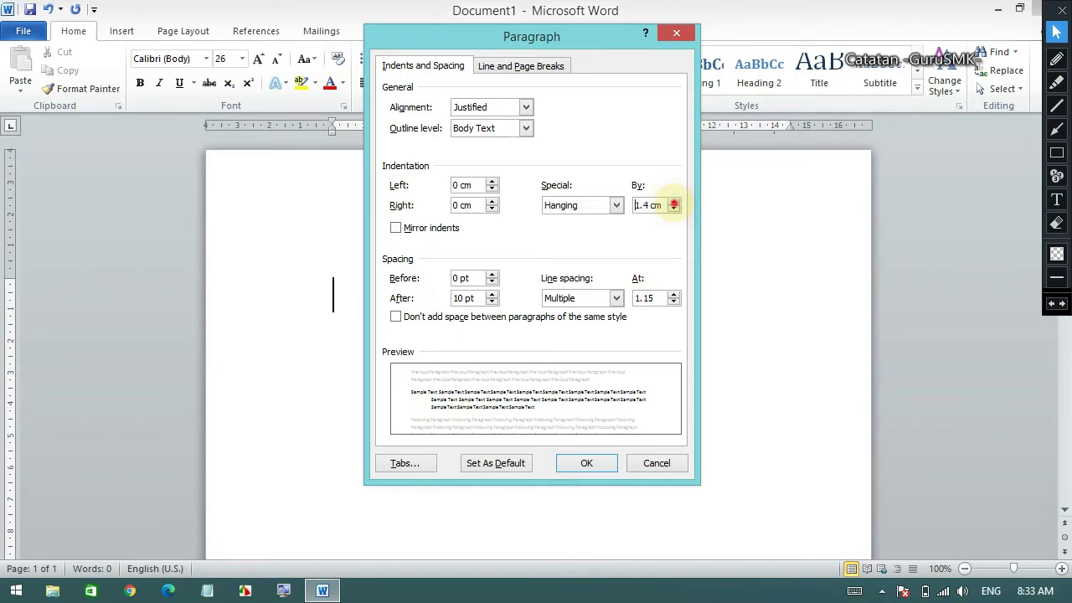
pyautogui.click(673, 201)
pyautogui.click(674, 201)
pyautogui.click(674, 201)
pyautogui.click(673, 201)
pyautogui.click(673, 201)
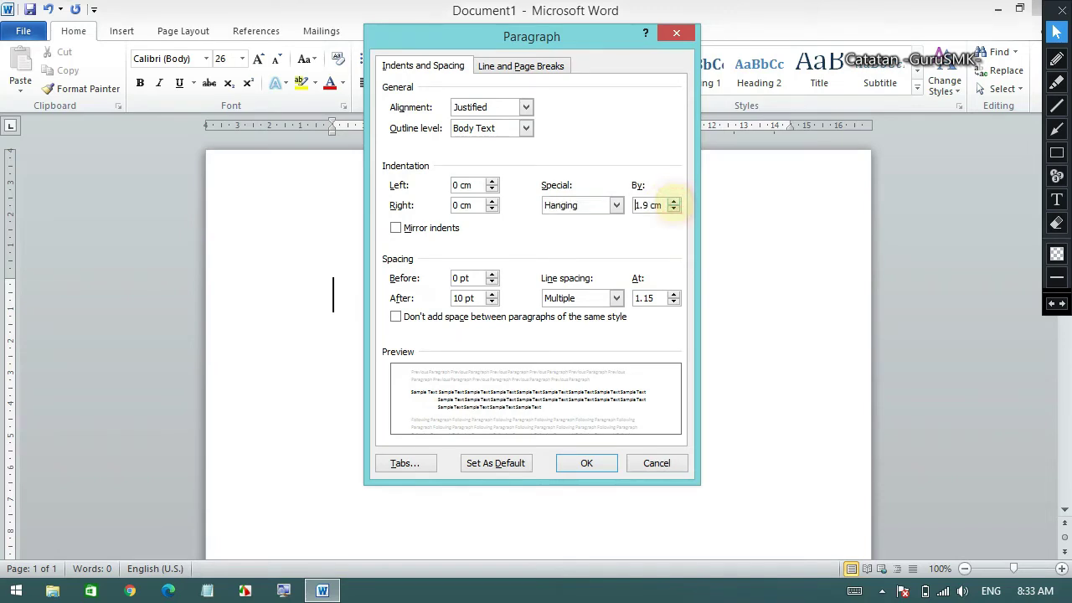
pyautogui.moveTo(654, 205); pyautogui.dragTo(635, 206)
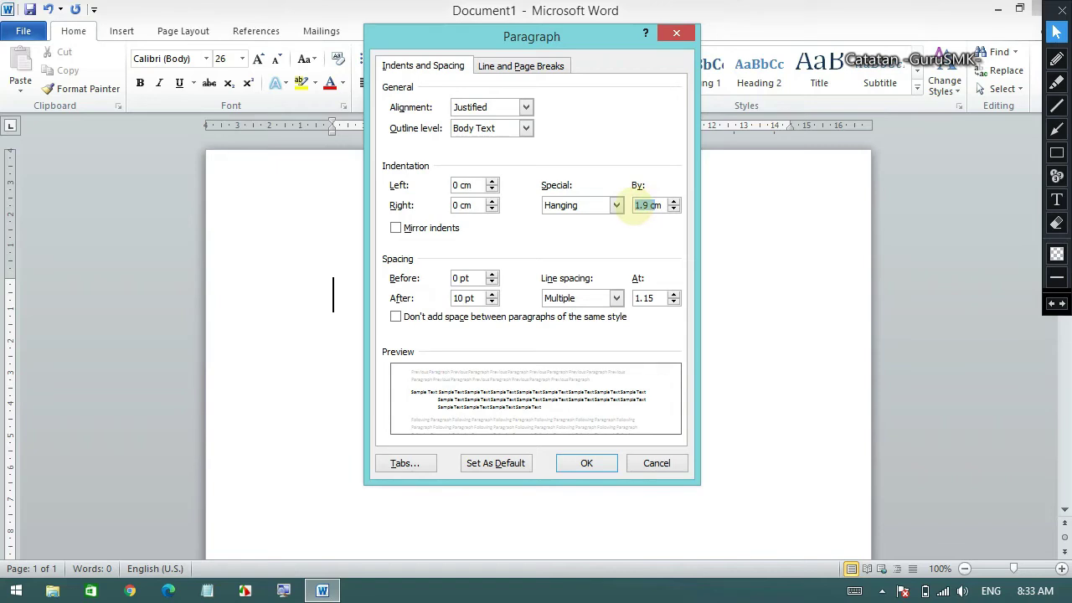
pyautogui.click(647, 206)
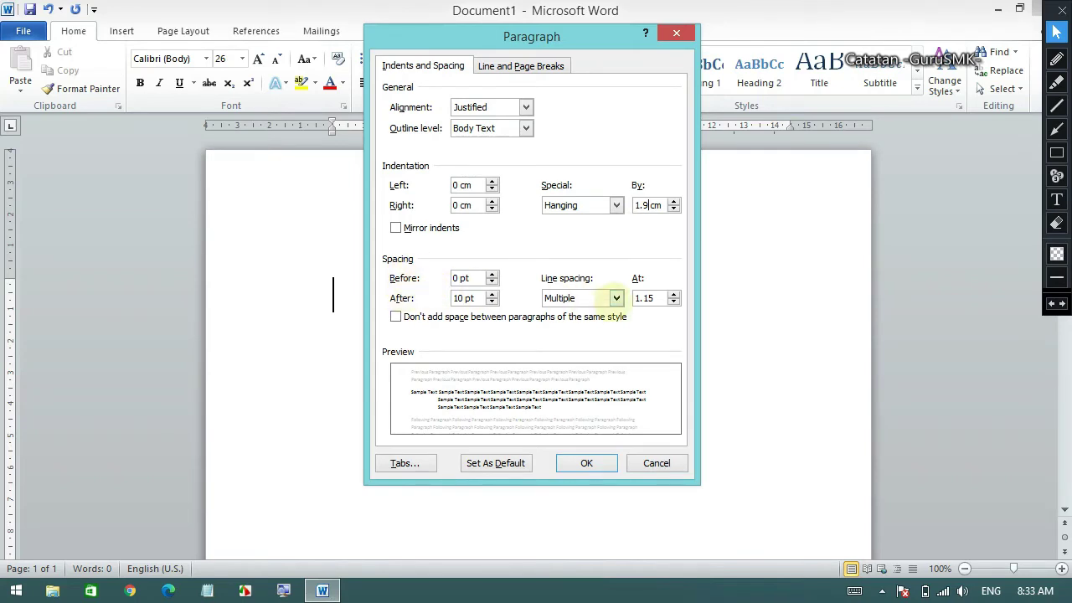
# Step: Set the line spacing to Multiple at 3 and lower the spacing after the paragraph to 0 pt
pyautogui.click(605, 299)
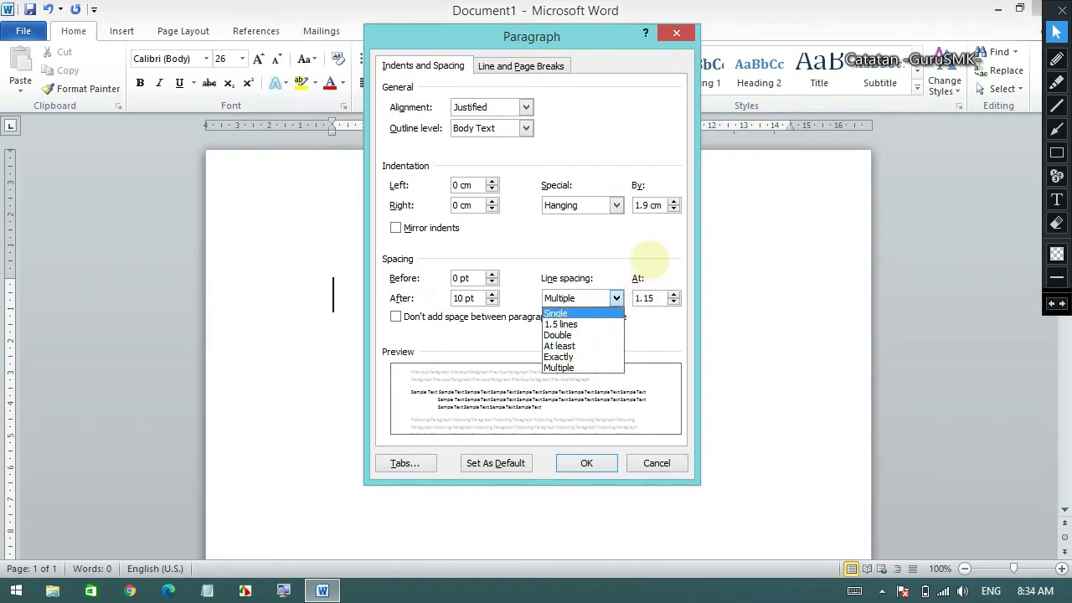
pyautogui.click(586, 250)
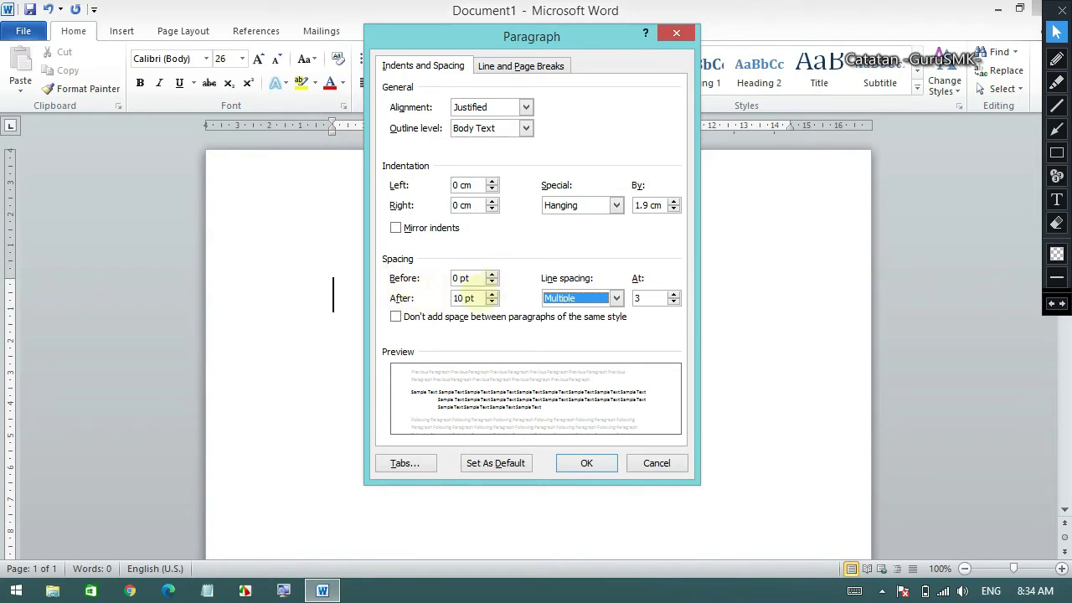
pyautogui.moveTo(485, 298); pyautogui.dragTo(454, 298)
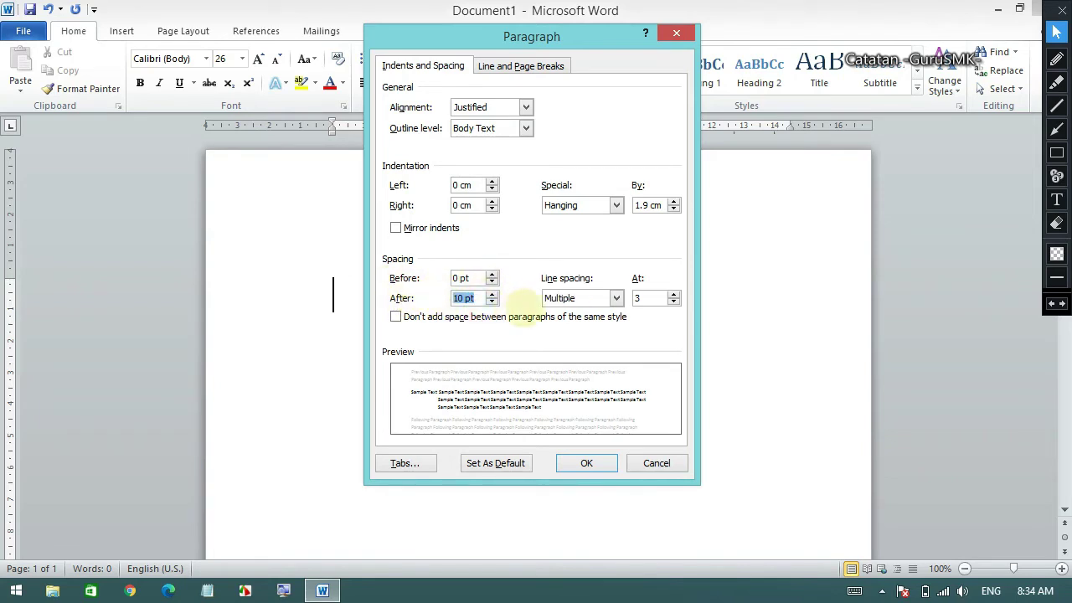
pyautogui.click(492, 302)
pyautogui.click(492, 301)
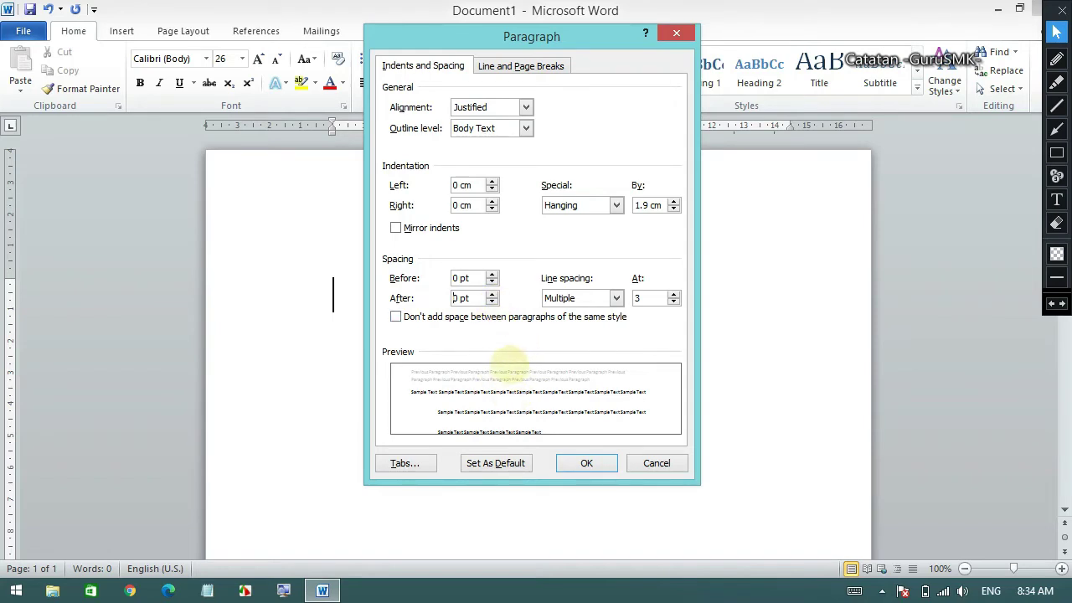
# Step: Change the line spacing to Single and set the special indentation to (none)
pyautogui.click(576, 298)
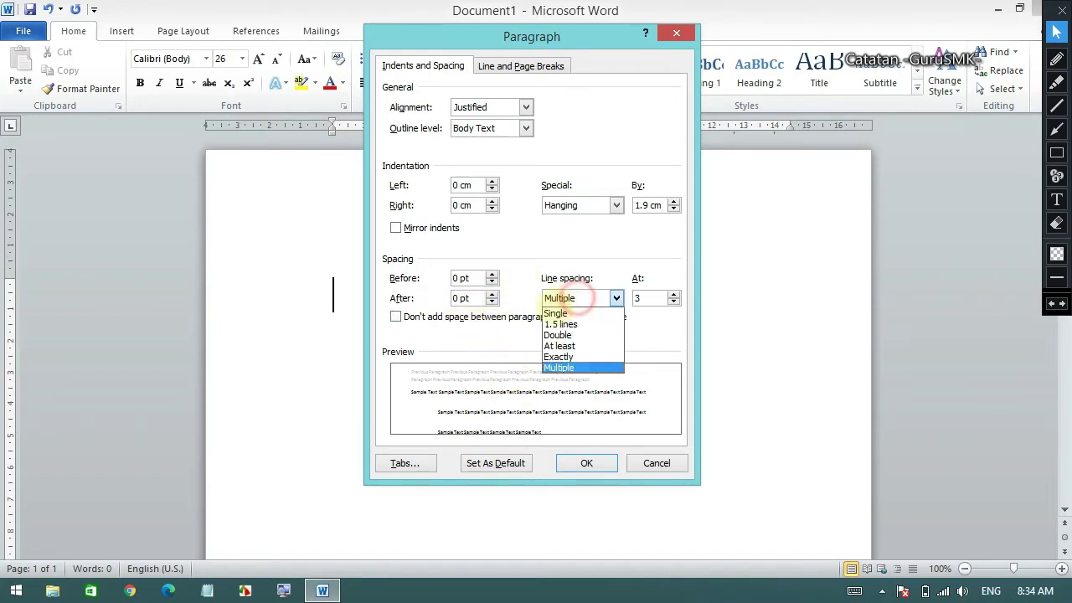
pyautogui.click(557, 308)
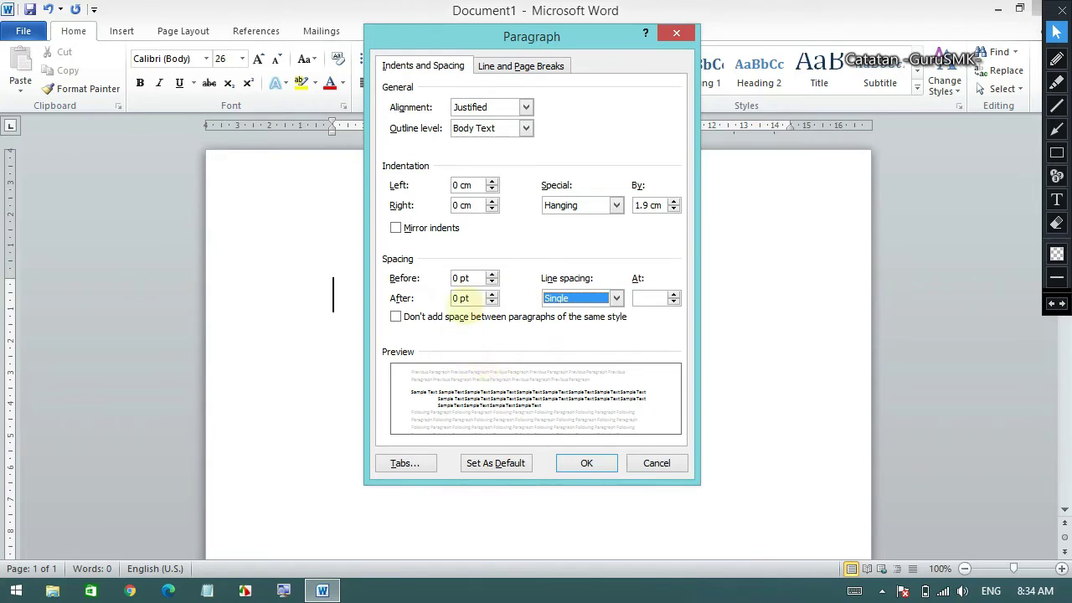
pyautogui.click(616, 205)
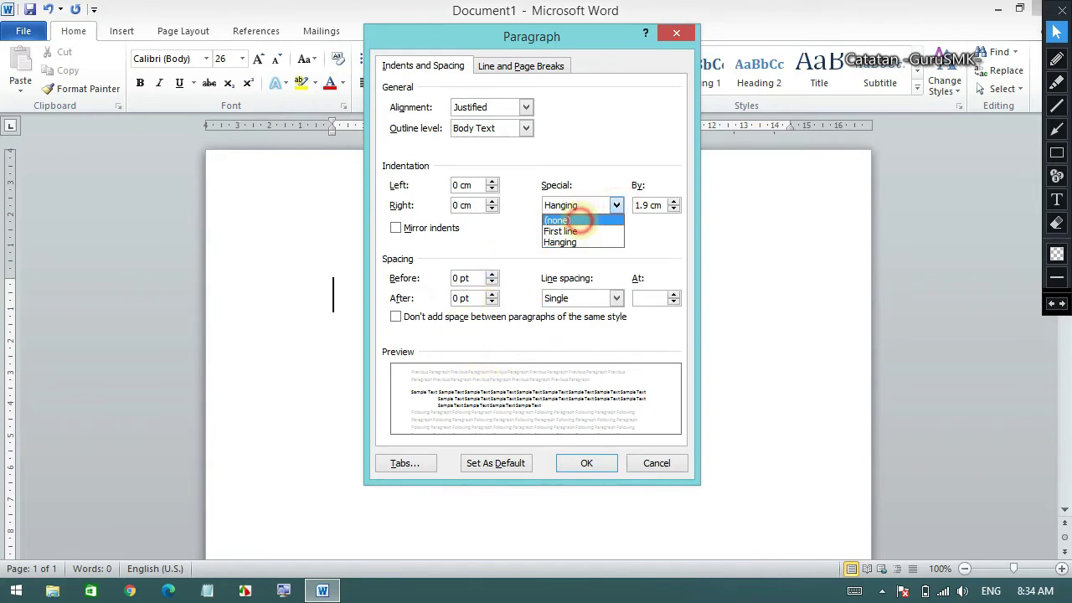
pyautogui.click(578, 218)
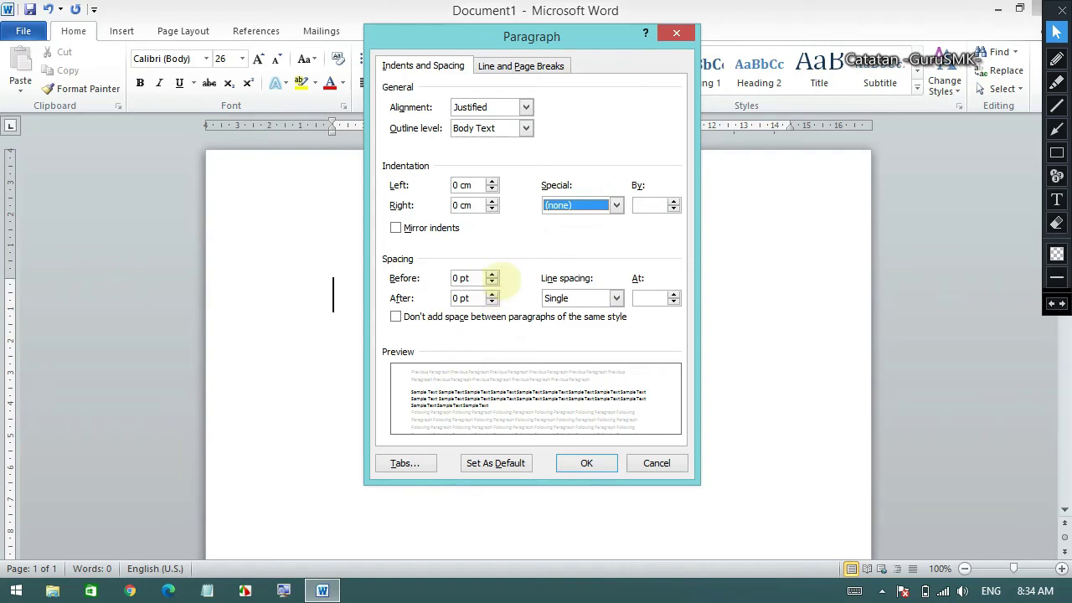
# Step: Try a spacing before the paragraph of 36 pt and reset it to 0 pt
pyautogui.click(492, 274)
pyautogui.click(492, 274)
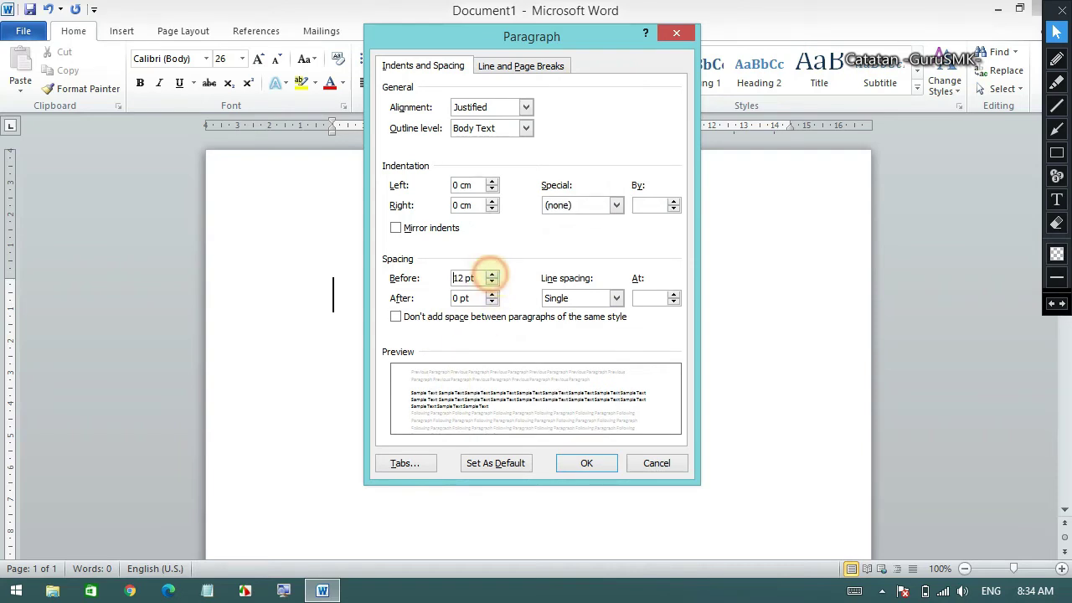
pyautogui.click(491, 274)
pyautogui.click(492, 274)
pyautogui.click(492, 274)
pyautogui.click(492, 274)
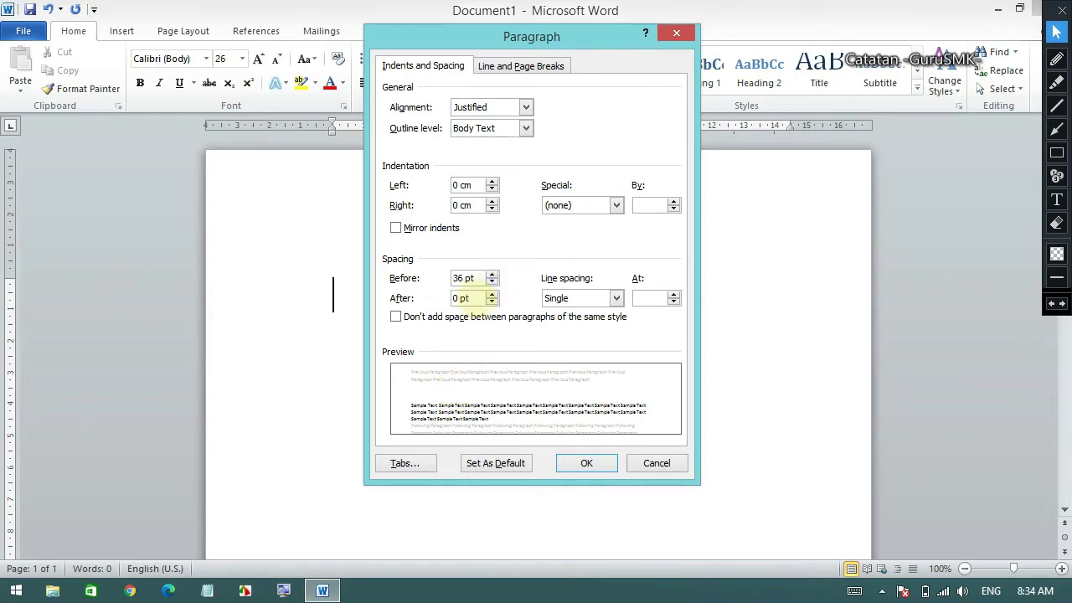
pyautogui.click(491, 282)
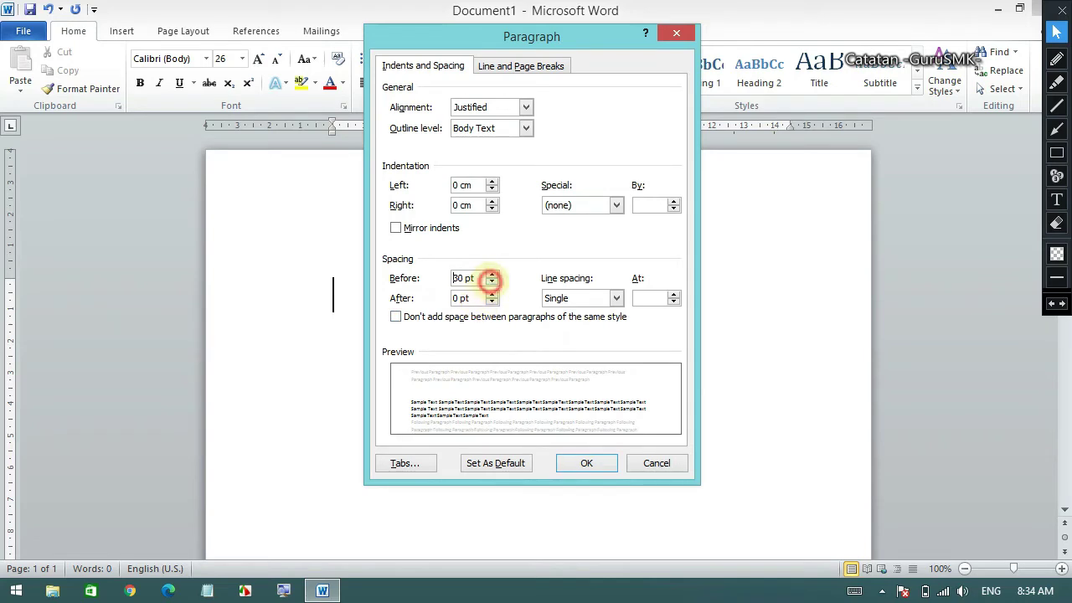
pyautogui.doubleClick(491, 282)
pyautogui.doubleClick(491, 282)
pyautogui.click(490, 282)
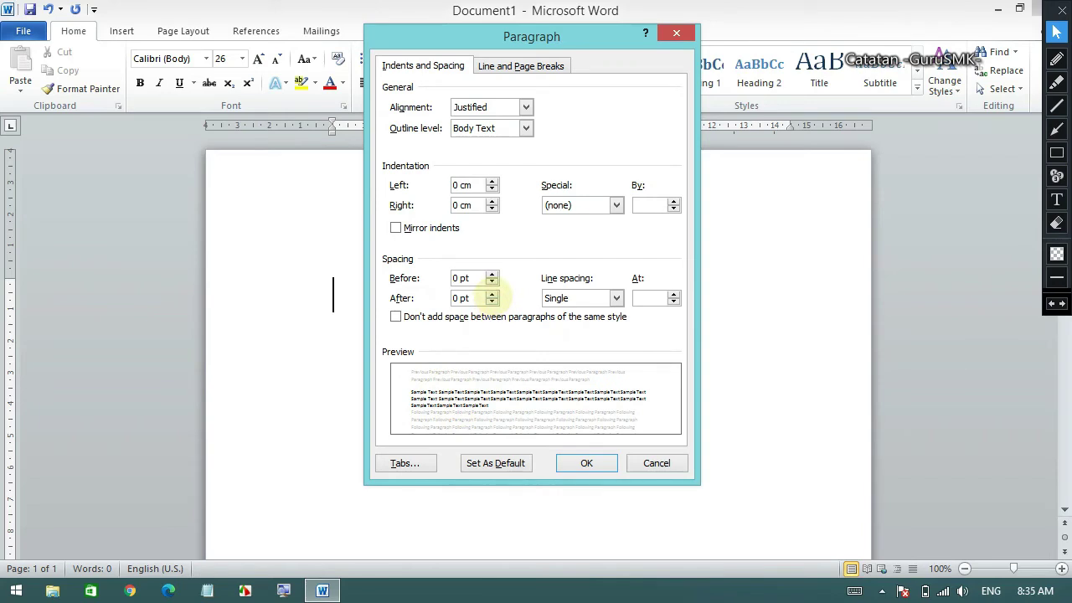
# Step: Try a spacing after the paragraph of 24 pt and reset it to 0 pt
pyautogui.click(493, 294)
pyautogui.click(492, 294)
pyautogui.click(492, 294)
pyautogui.click(492, 295)
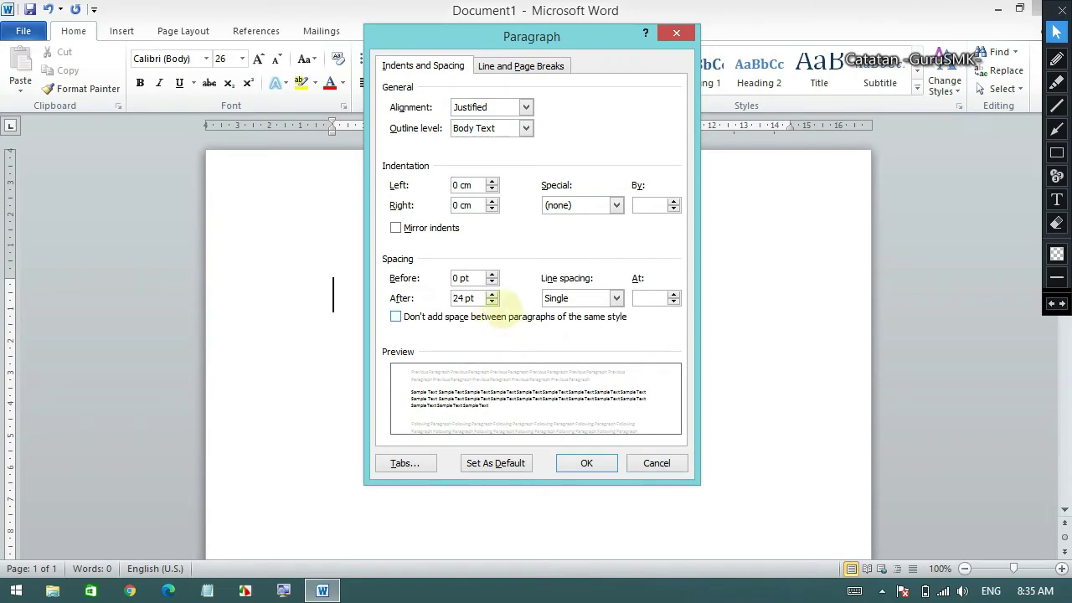
pyautogui.click(492, 302)
pyautogui.click(493, 301)
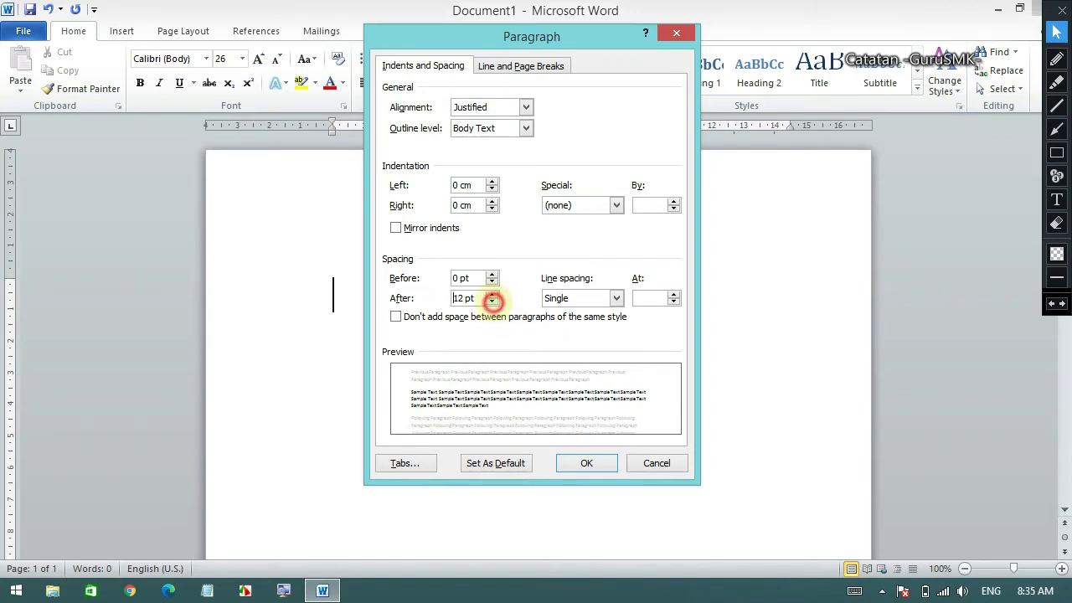
pyautogui.click(492, 301)
pyautogui.click(493, 301)
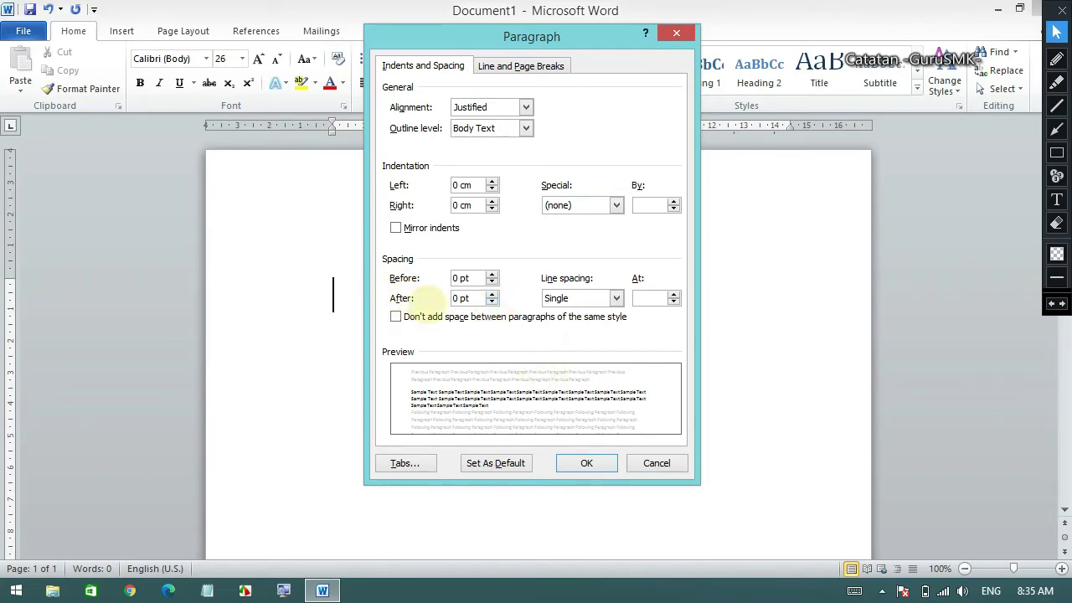
# Step: Circle the Set As Default option in red with the annotation pen, erase the circle and return to the normal pointer
pyautogui.click(1057, 59)
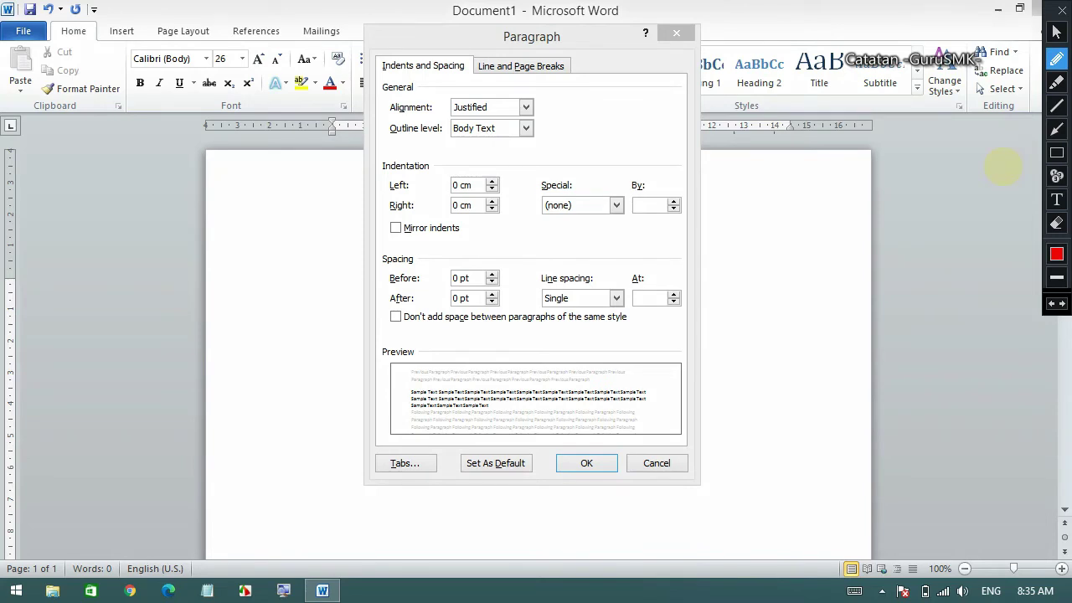
pyautogui.moveTo(565, 431)
pyautogui.mouseDown()
pyautogui.moveTo(481, 437)
pyautogui.moveTo(531, 499)
pyautogui.moveTo(575, 427)
pyautogui.mouseUp()
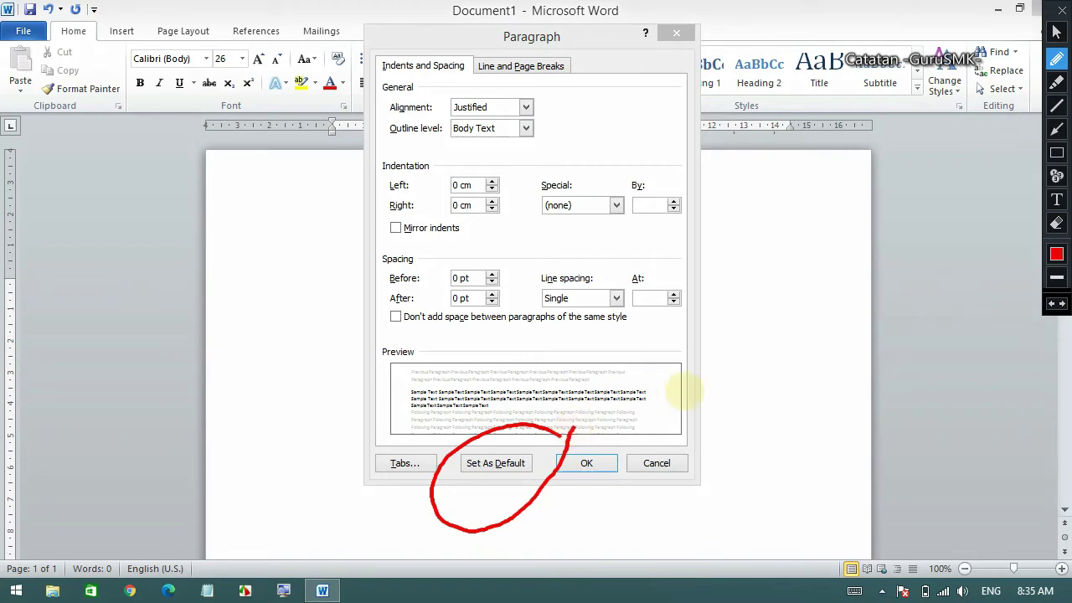
pyautogui.click(1056, 222)
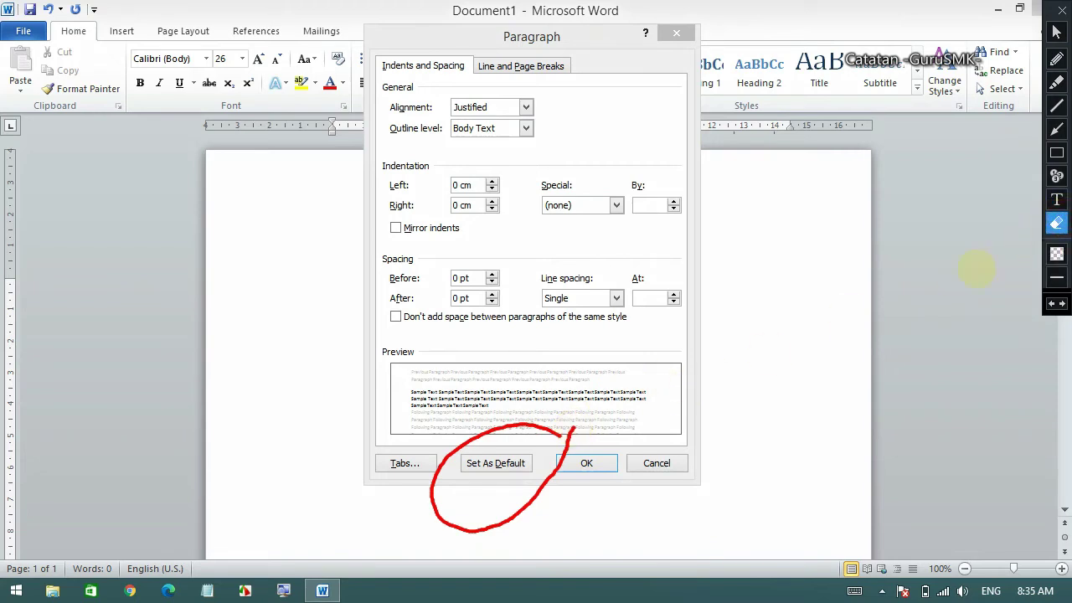
pyautogui.moveTo(381, 352); pyautogui.dragTo(644, 543)
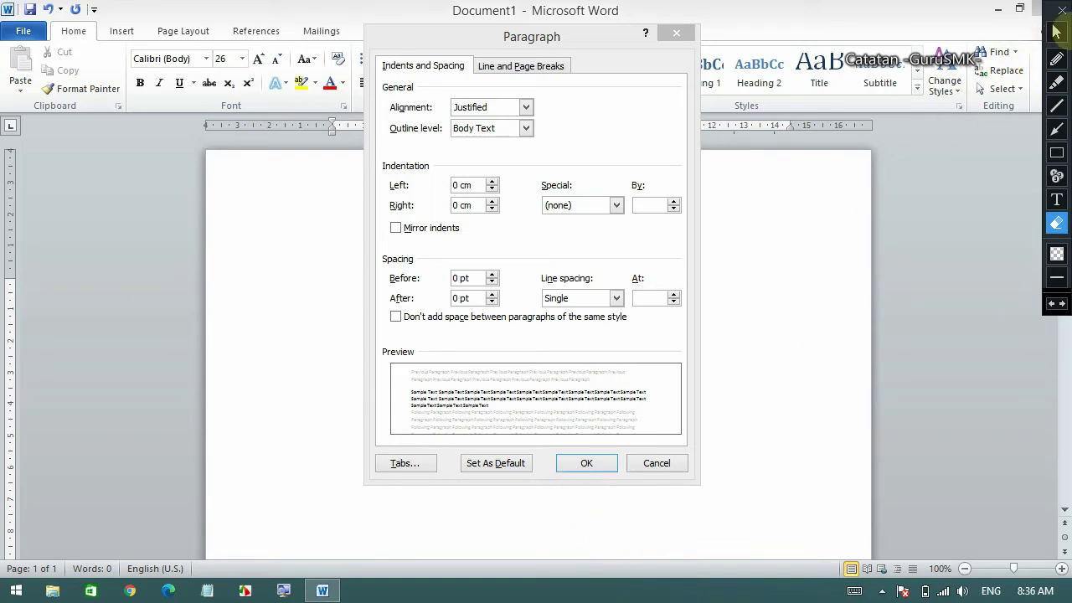
pyautogui.click(1057, 31)
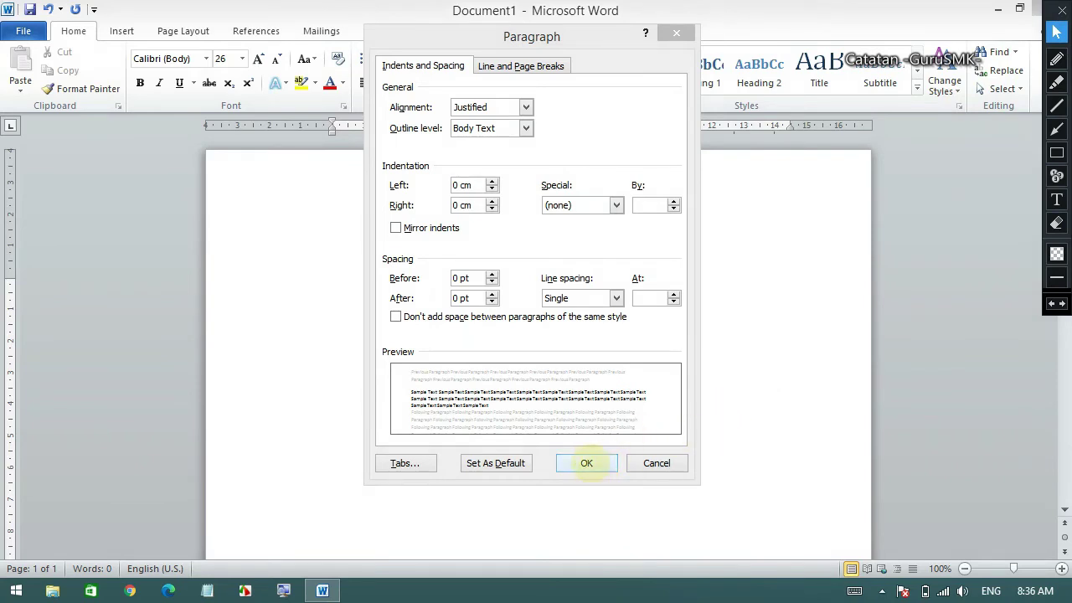
# Step: Apply the paragraph settings, look through the full gallery of quick styles and close it without choosing one
pyautogui.click(586, 463)
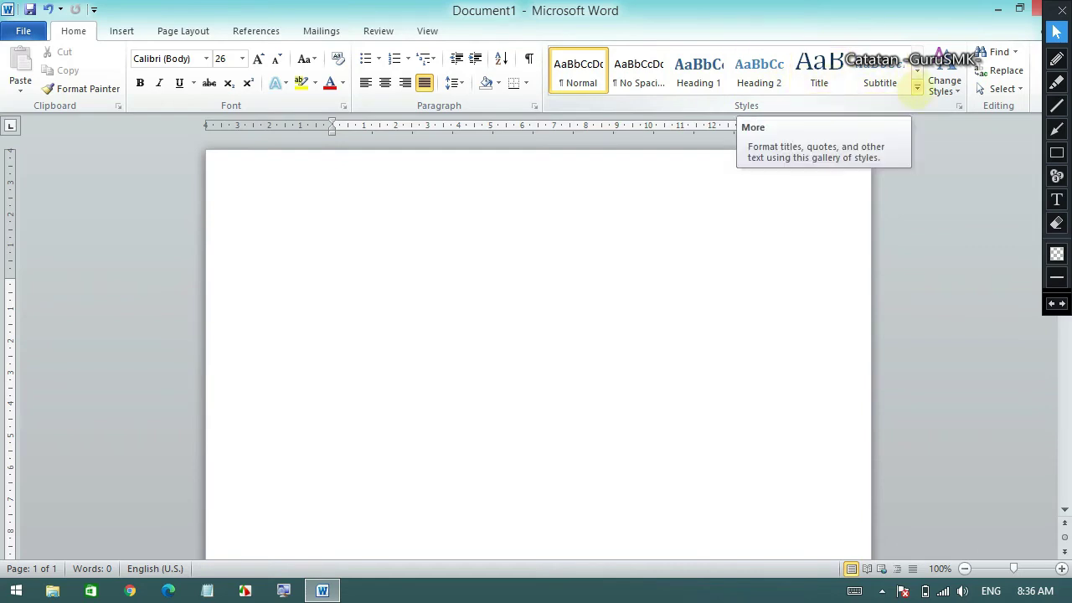
pyautogui.click(916, 88)
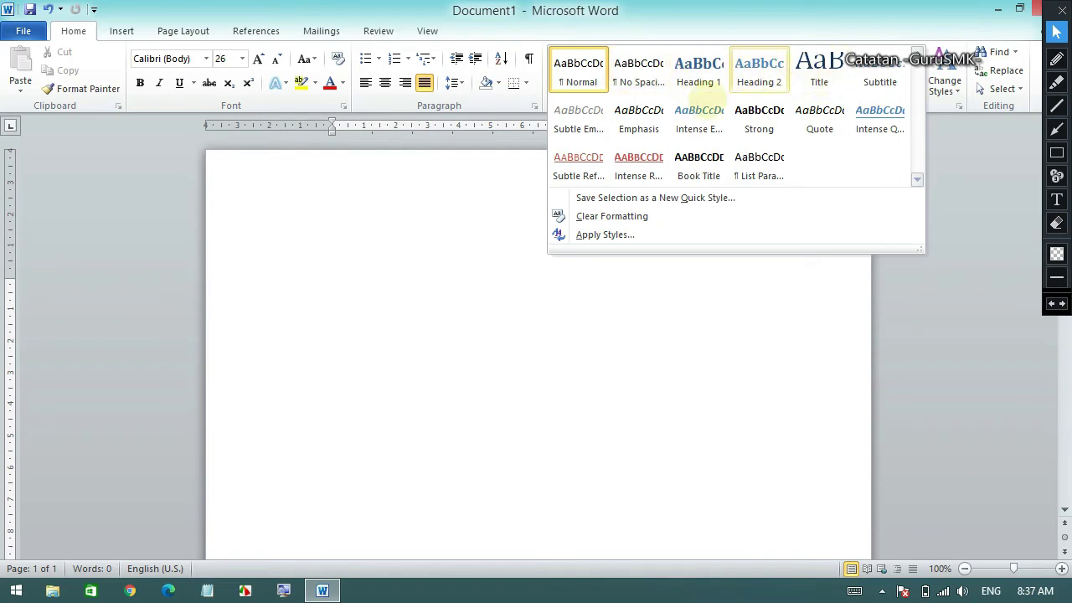
pyautogui.click(427, 250)
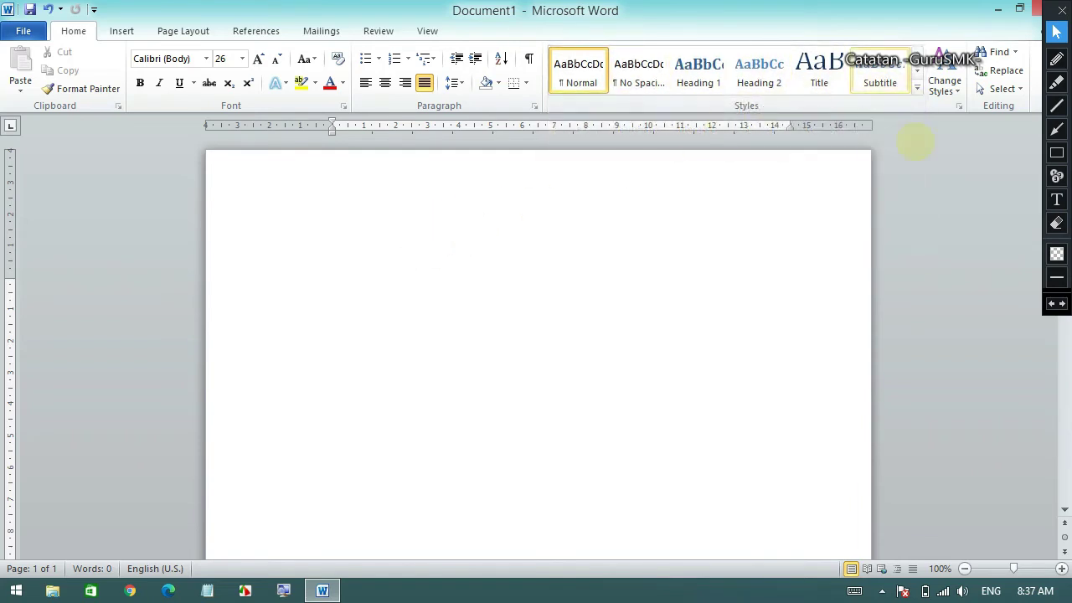
# Step: Apply the Title style to the first line, enter "Judul tulisan" as the document title and start a new paragraph
pyautogui.click(819, 71)
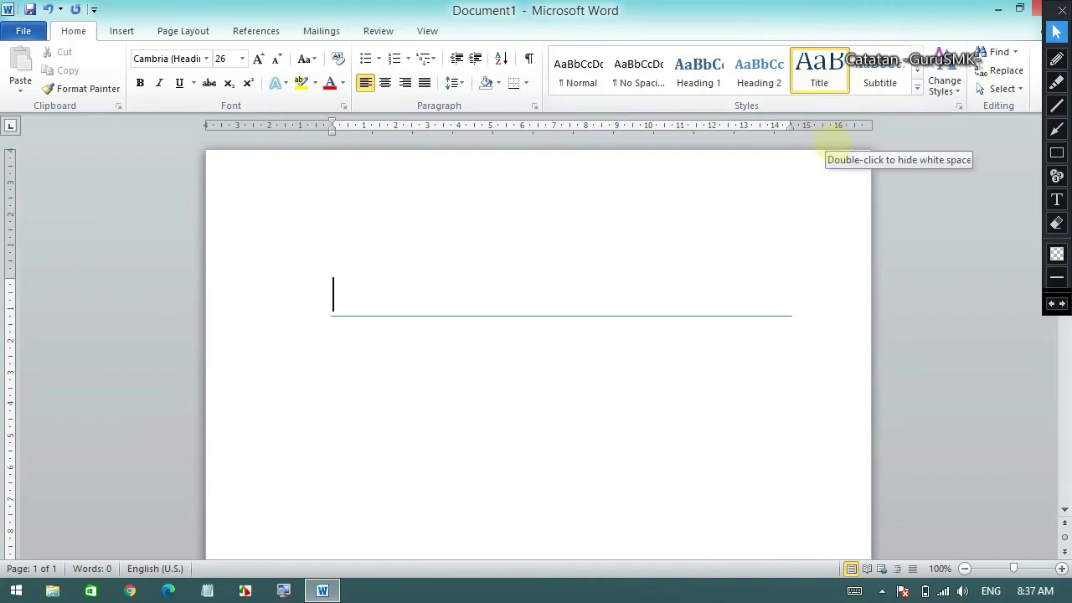
pyautogui.write('jud')
pyautogui.press('BackSpace')
pyautogui.press('BackSpace')
pyautogui.press('BackSpace')
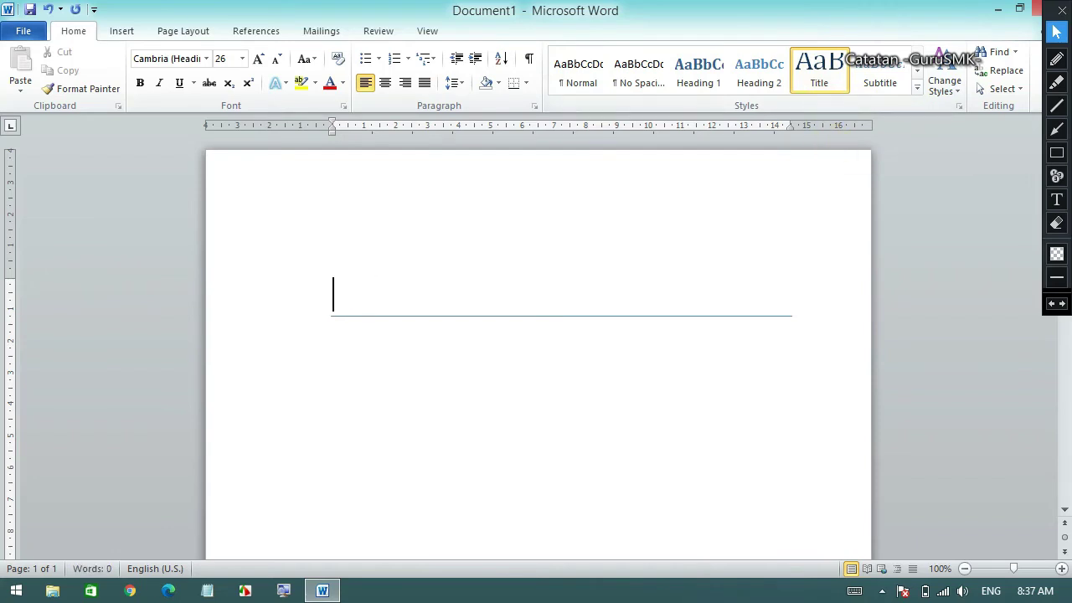
pyautogui.write('Judul')
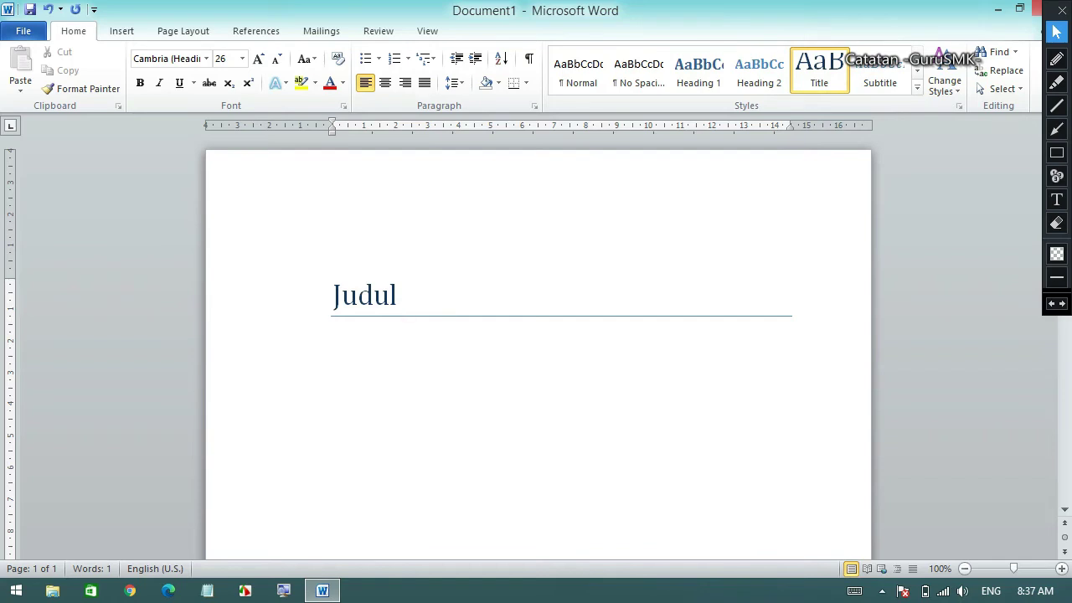
pyautogui.write('tulisan')
pyautogui.press('Return')
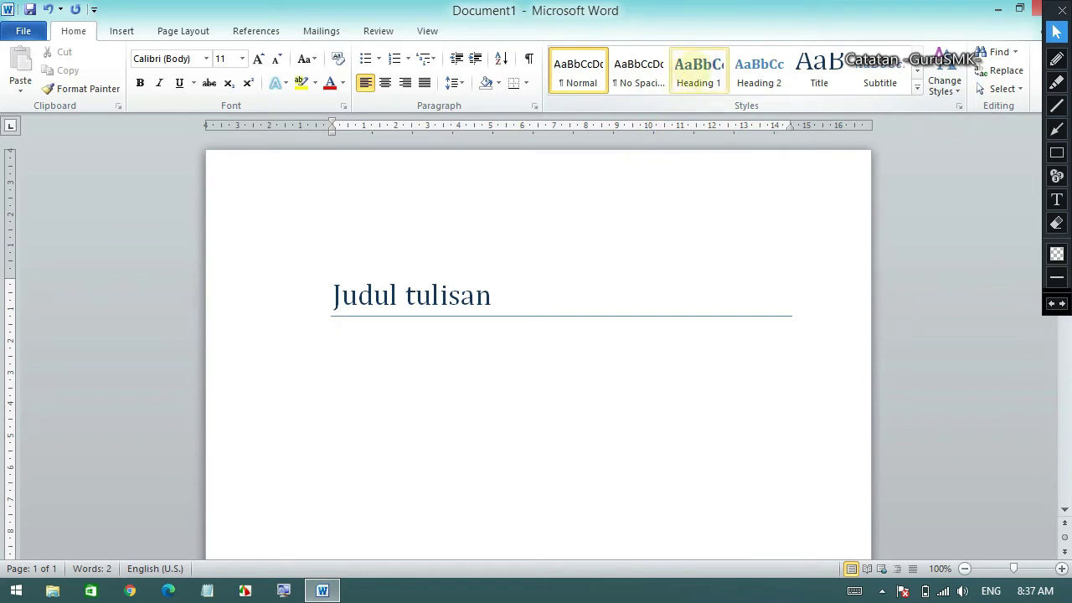
# Step: Add a lettered Heading 1 item "a. Tentang paragrag" below the title and start a new paragraph
pyautogui.click(695, 66)
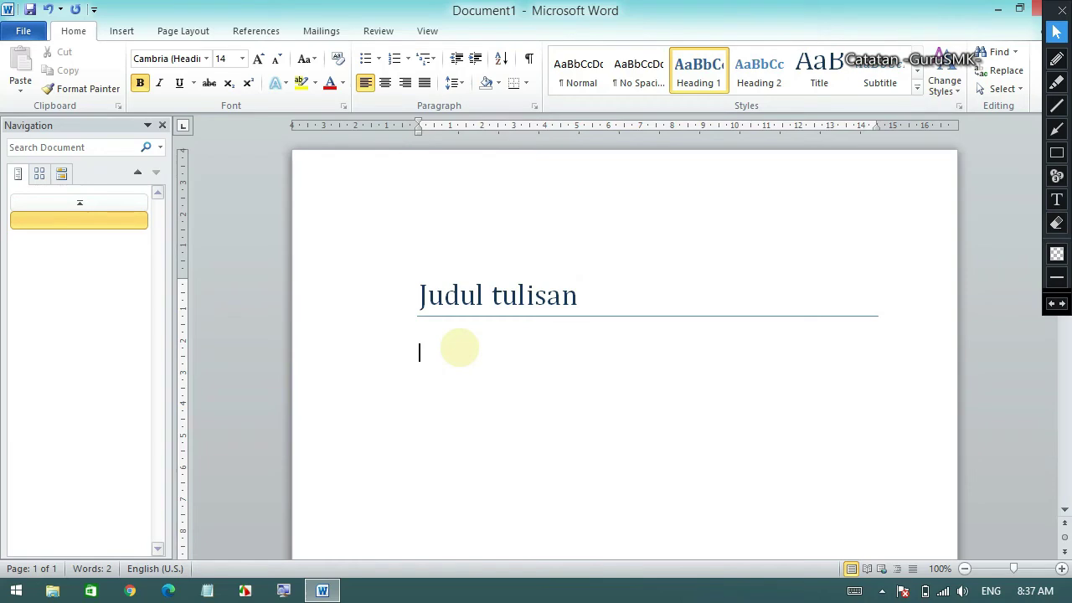
pyautogui.write('a. ')
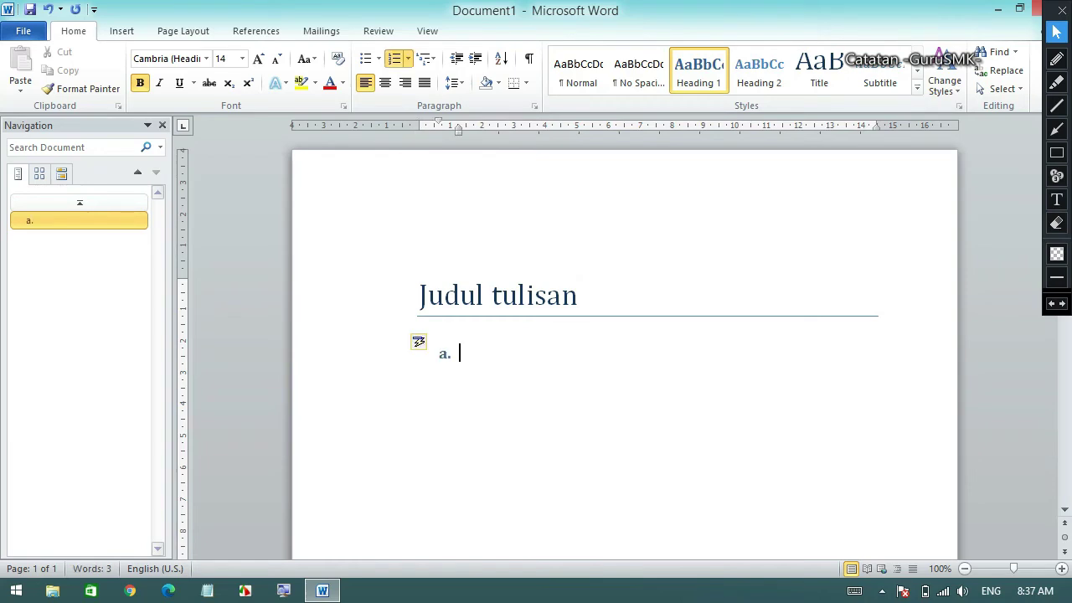
pyautogui.write('tentan')
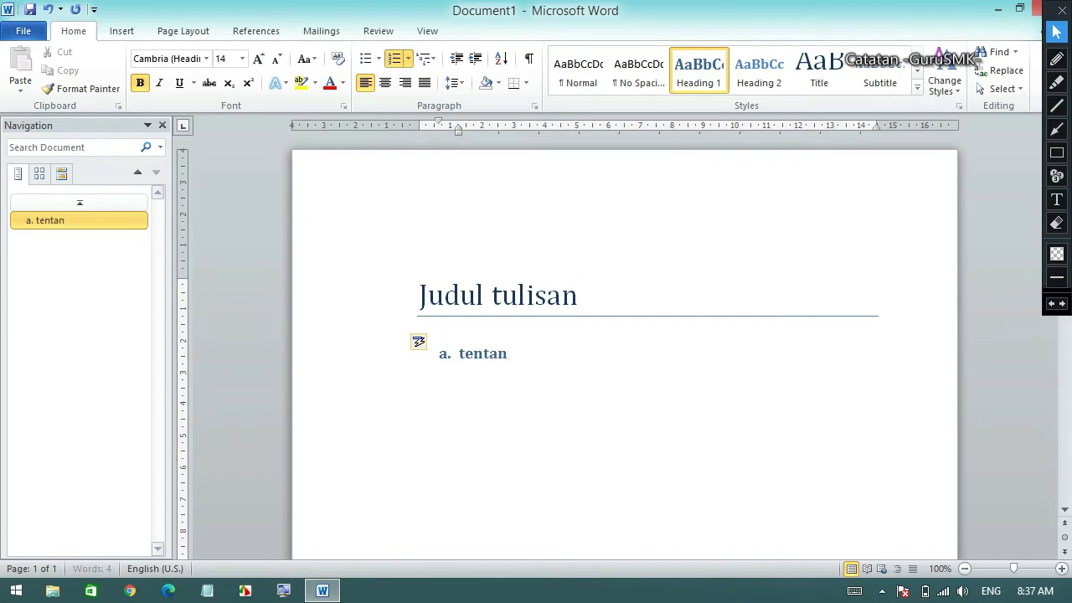
pyautogui.write('g paragr')
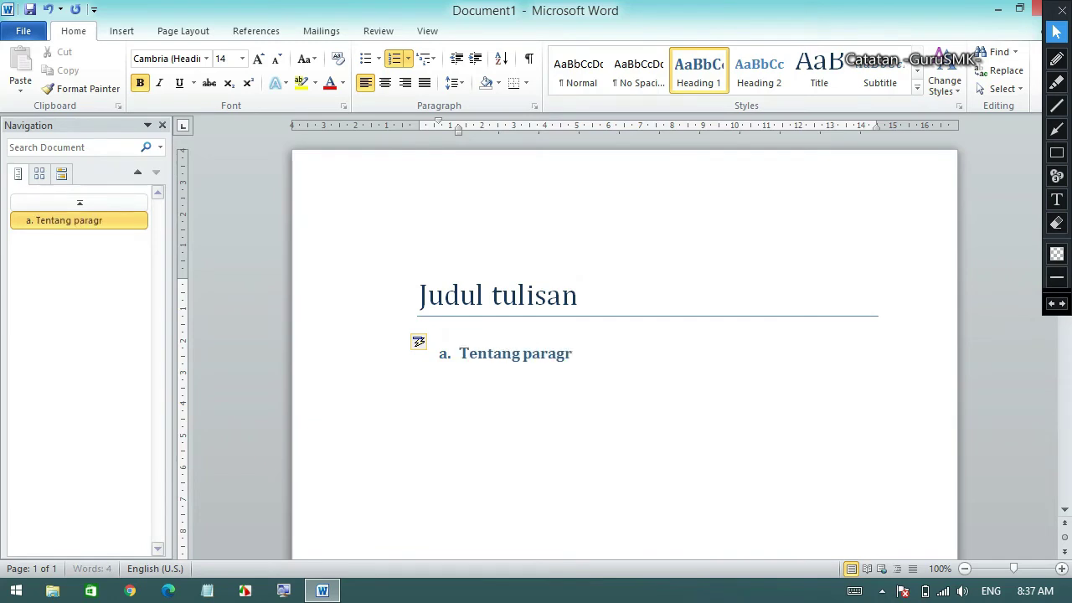
pyautogui.write('ag')
pyautogui.press('Return')
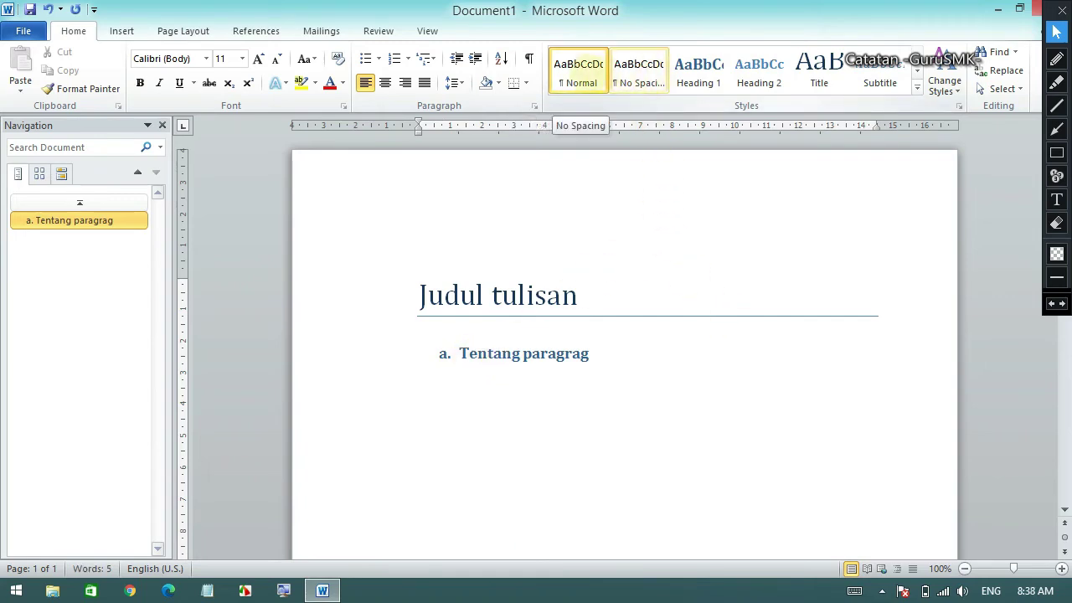
# Step: Write the body text "Isii dari paragraf dan seterusnya" in the Normal style under the heading
pyautogui.click(585, 74)
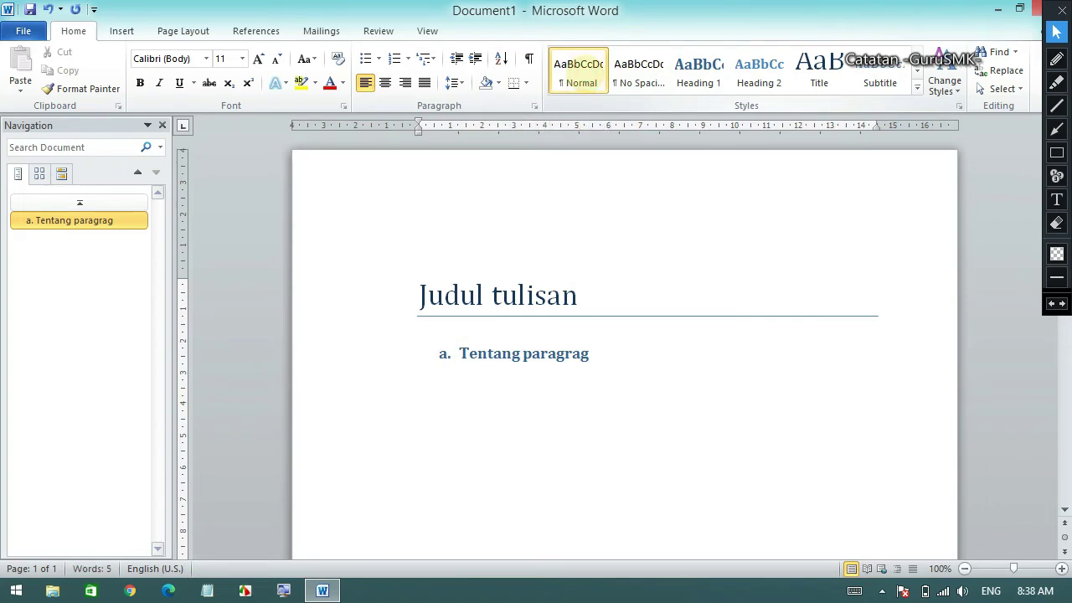
pyautogui.write('Isii')
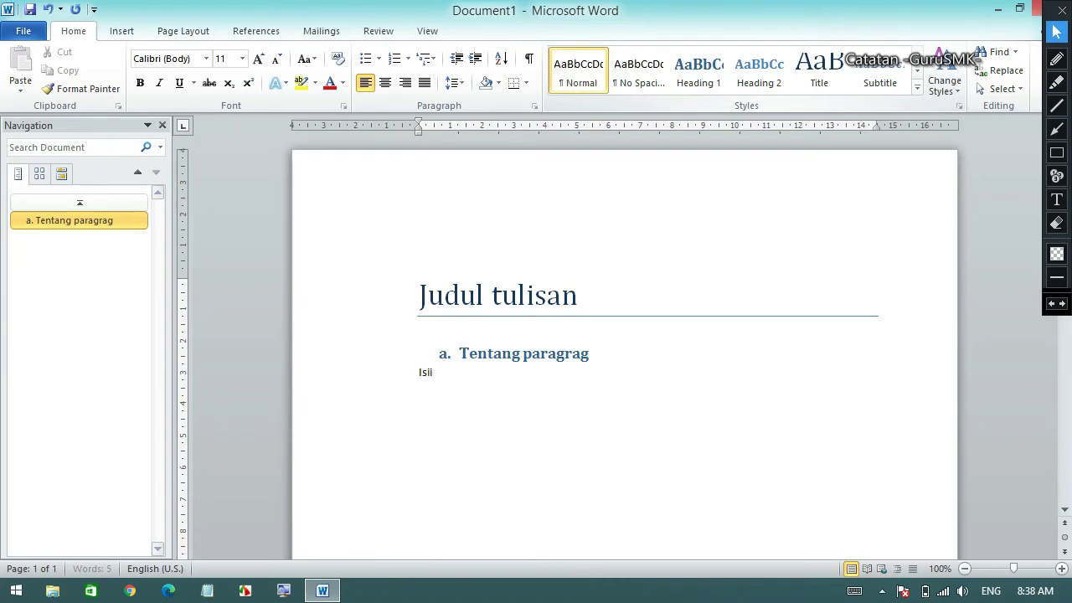
pyautogui.write(' dari paragraf')
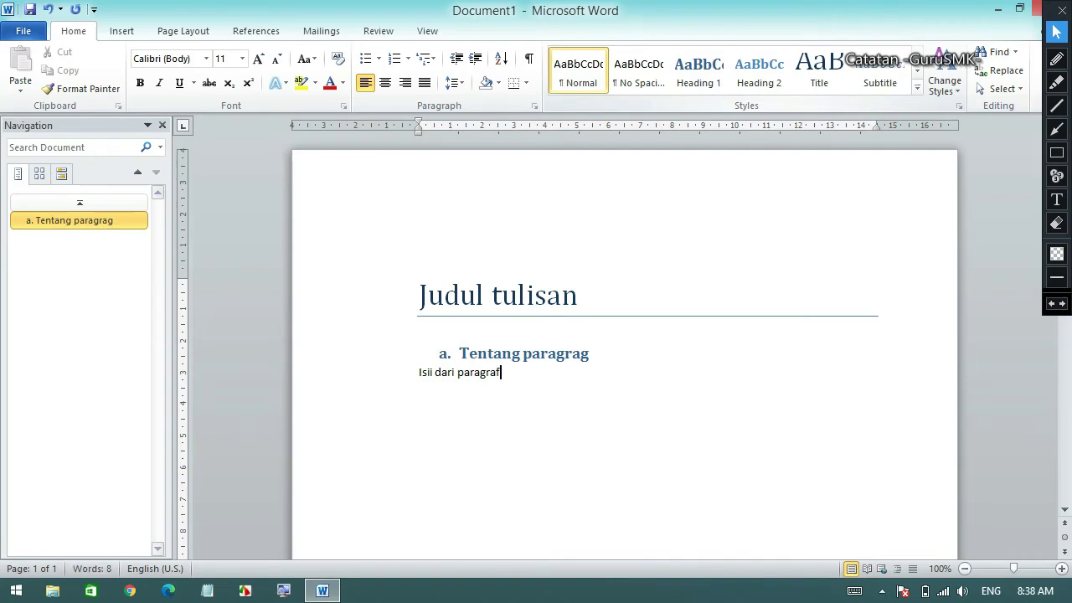
pyautogui.write(' dan seterusnya')
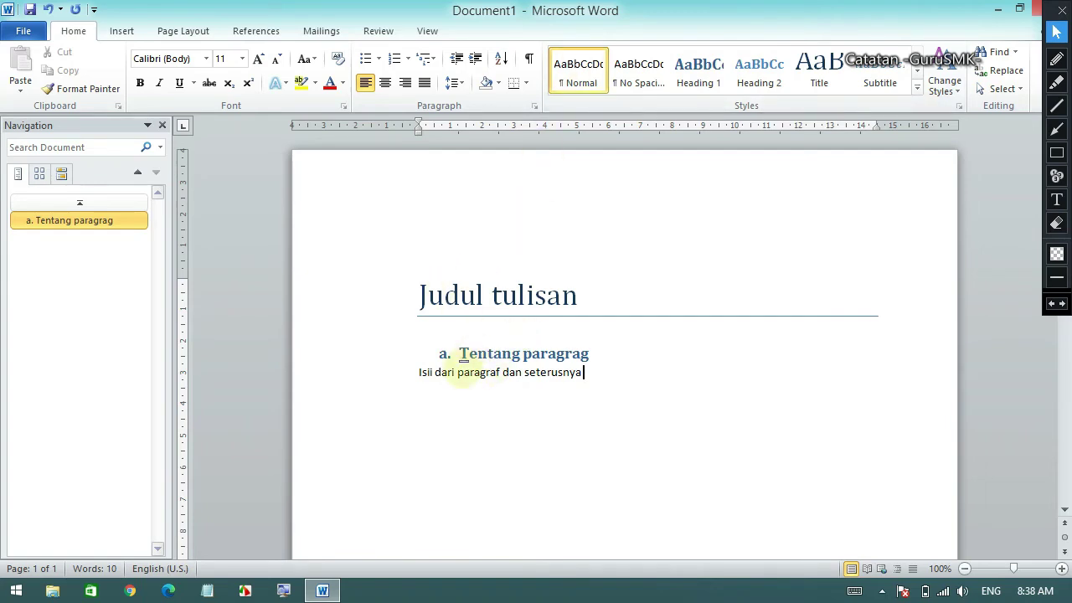
# Step: Decrease the indent of the lettered heading to the left margin, trying an increased indent and reverting it
pyautogui.click(611, 359)
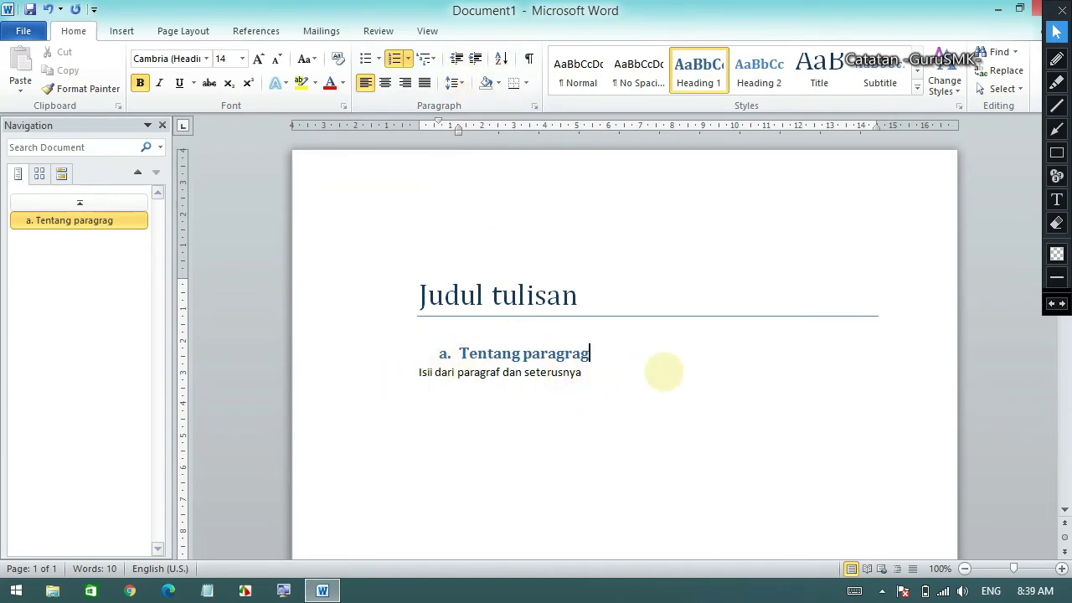
pyautogui.hotkey('ctrl', 'shift', 'm')
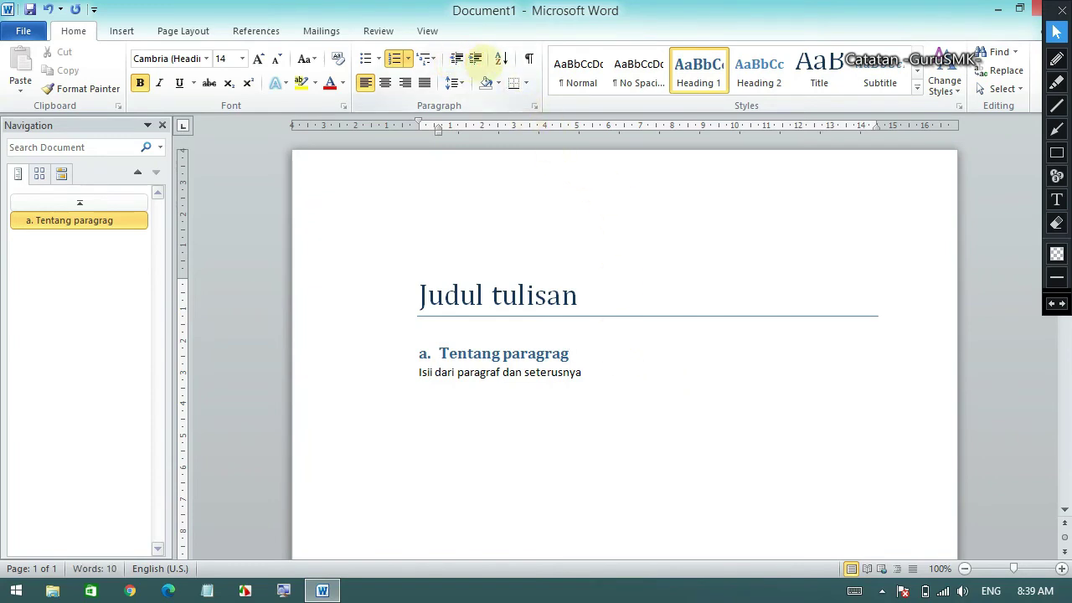
pyautogui.click(476, 59)
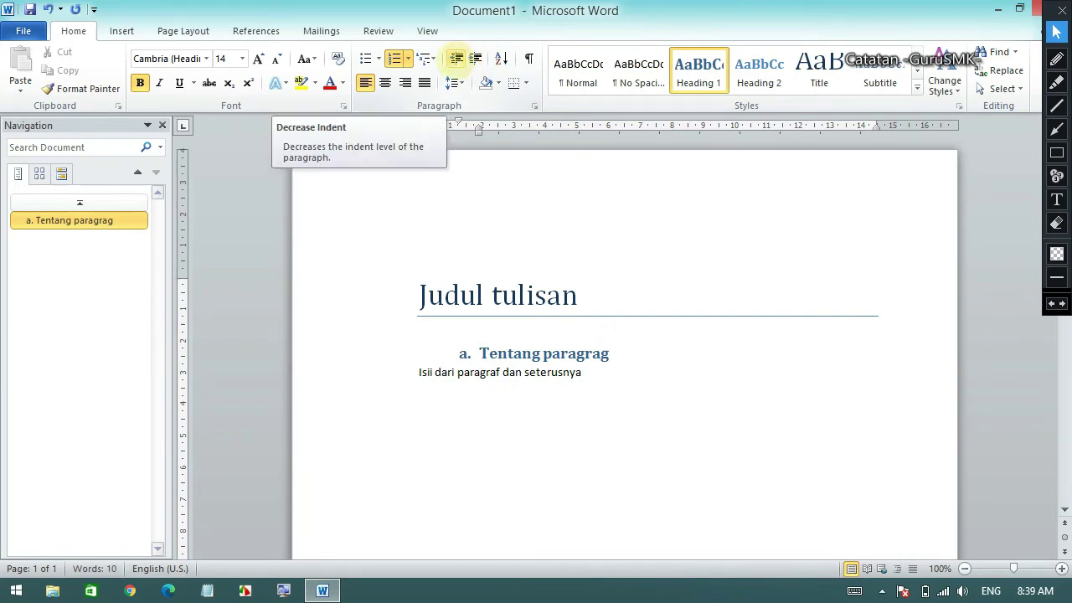
pyautogui.click(457, 58)
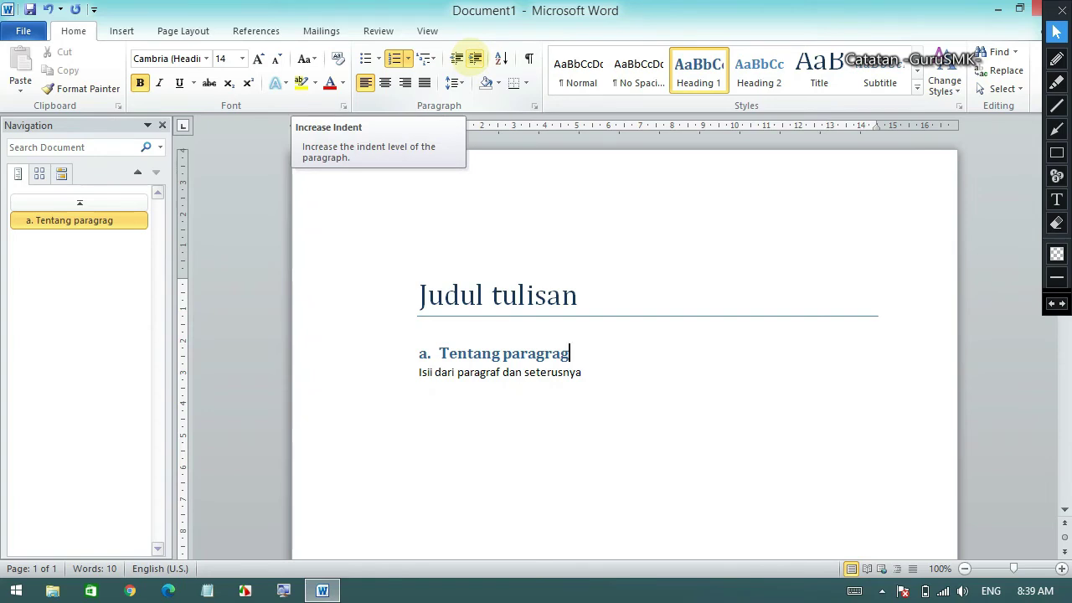
# Step: Try increasing the lettered heading's indent by two levels and decreasing it back to the left margin, two times over
pyautogui.click(474, 58)
pyautogui.click(475, 58)
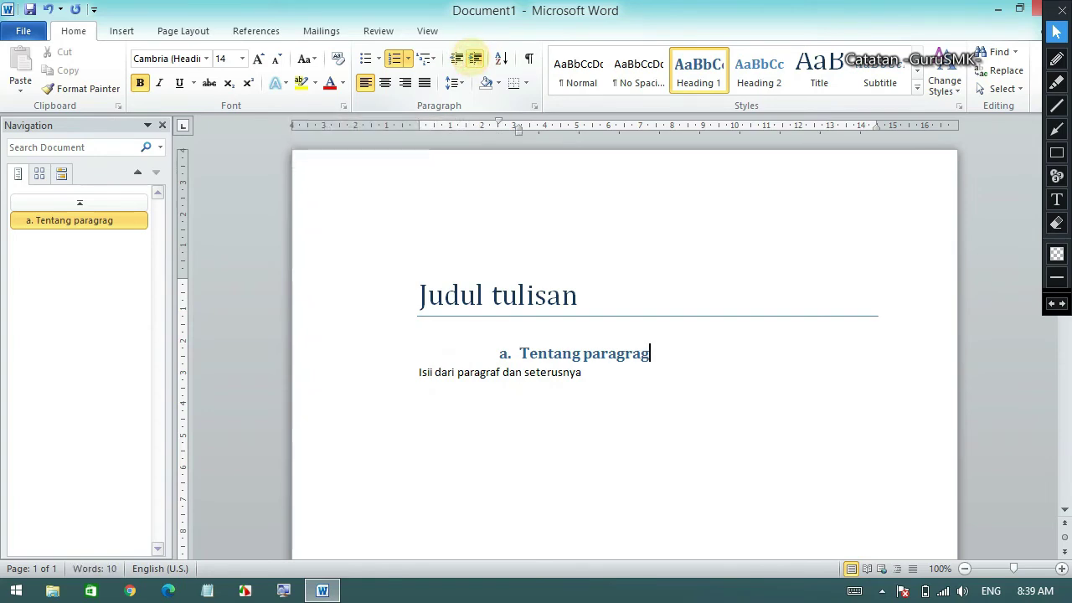
pyautogui.click(457, 58)
pyautogui.click(456, 57)
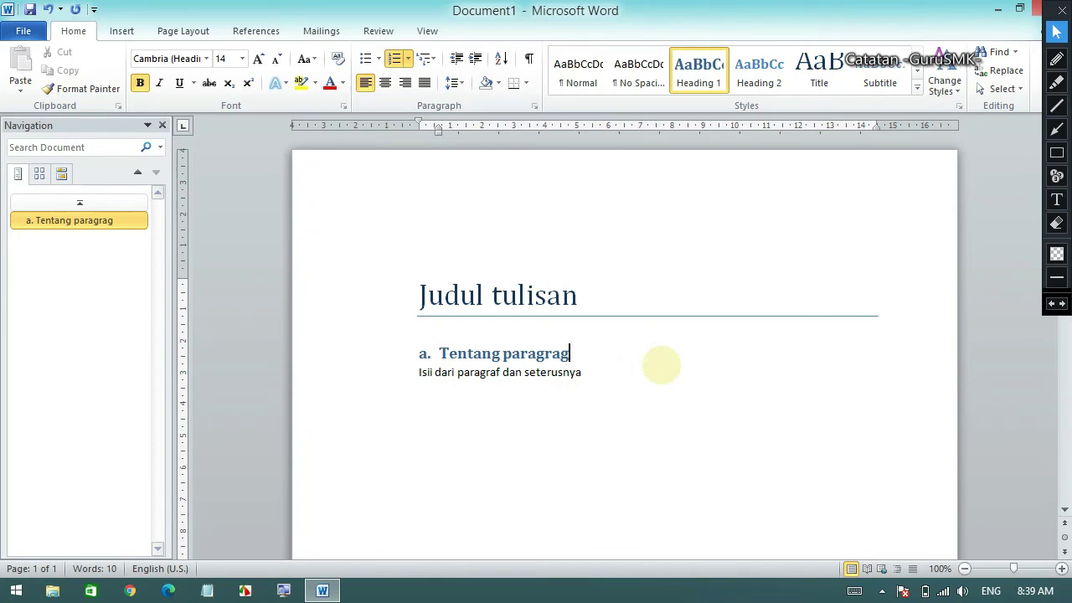
pyautogui.hotkey('ctrl', 'm')
pyautogui.hotkey('ctrl', 'm')
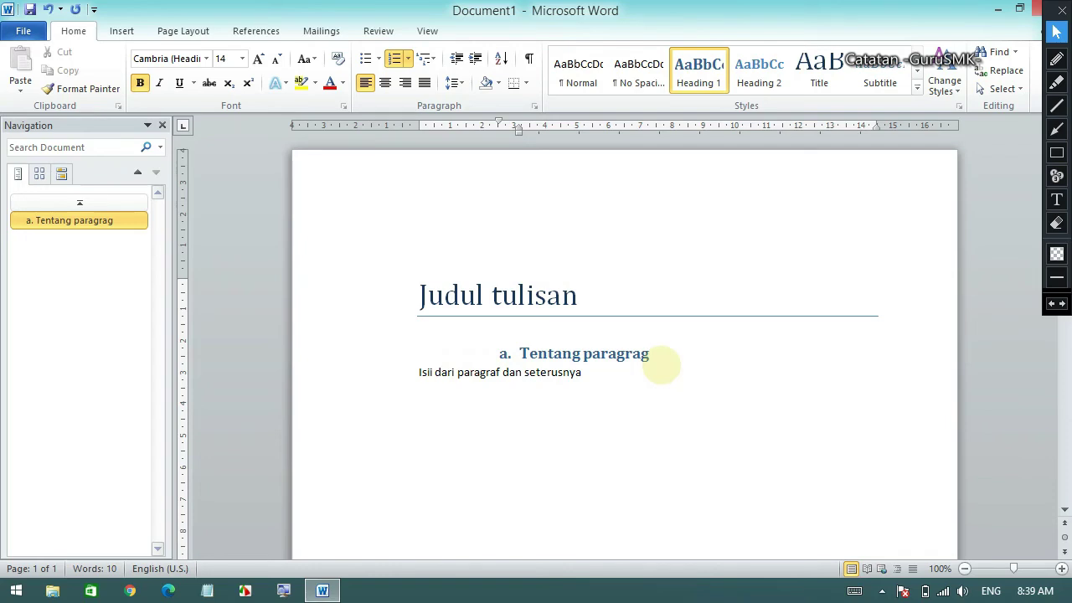
pyautogui.hotkey('ctrl', 'shift', 'm')
pyautogui.hotkey('ctrl', 'shift', 'm')
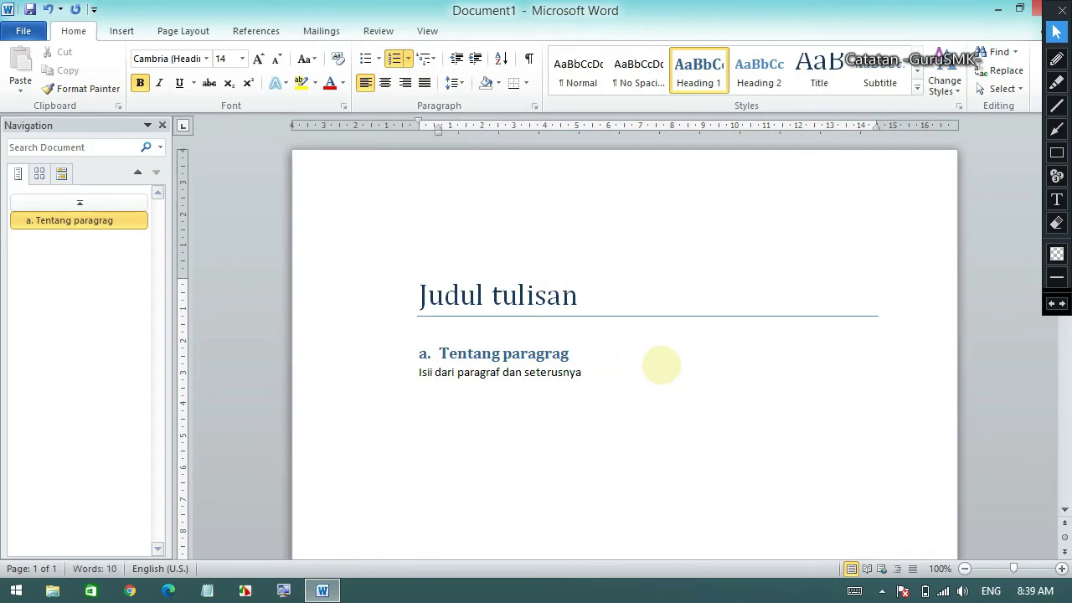
# Step: Indent the body paragraph one level under the heading and end its sentence with a period
pyautogui.press('Down')
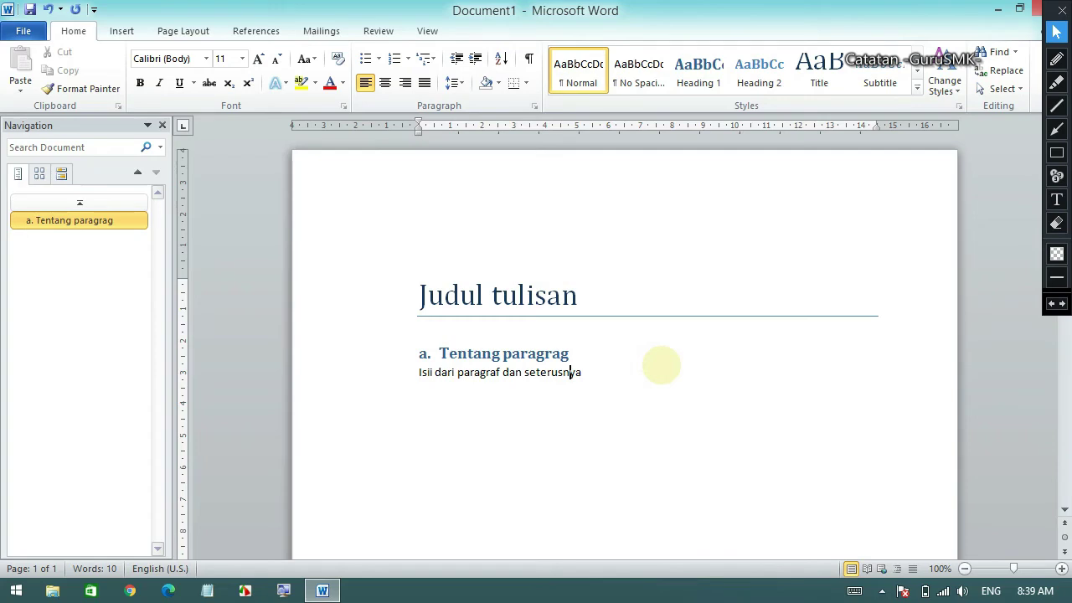
pyautogui.hotkey('ctrl', 'm')
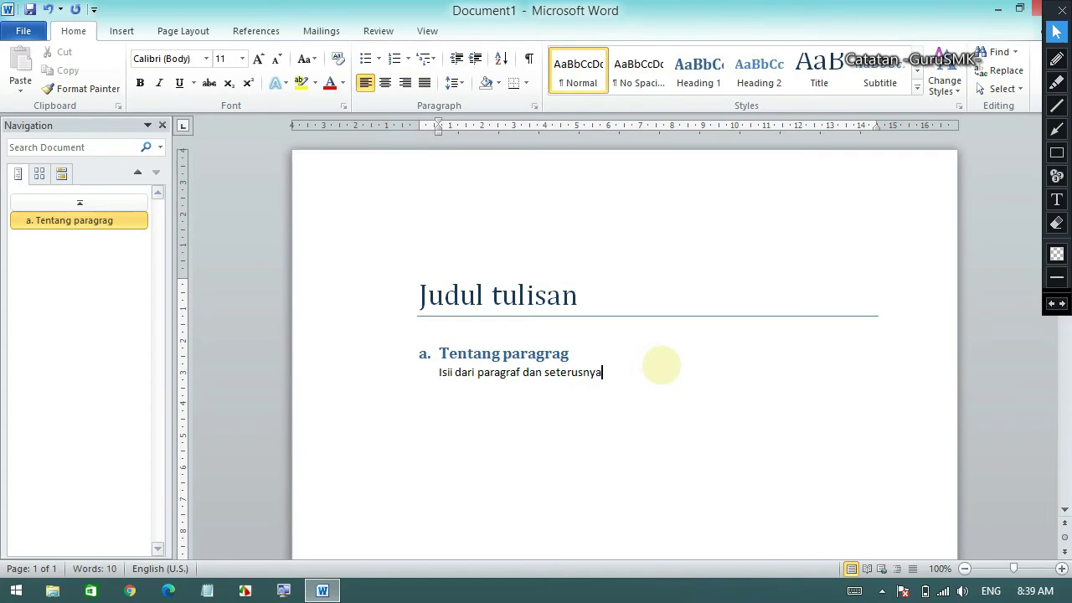
pyautogui.write('.')
# Step: Add the filler lines "Asdkhakhd kjasd" and "jhasjdha" as further indented paragraphs below the body text
pyautogui.press('Return')
pyautogui.write('a')
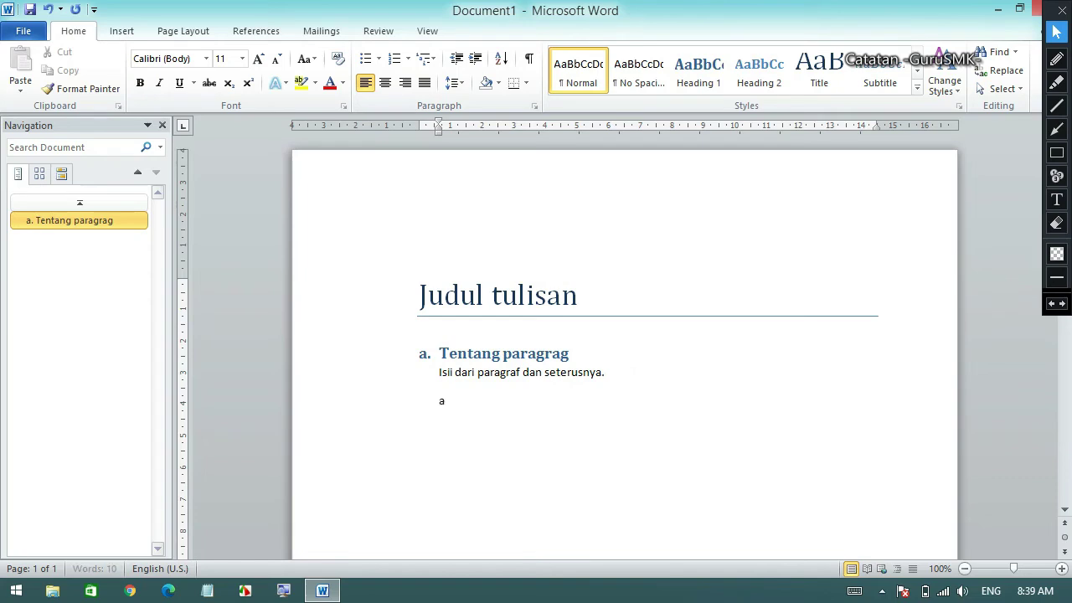
pyautogui.write('sdkhakhd kjasd')
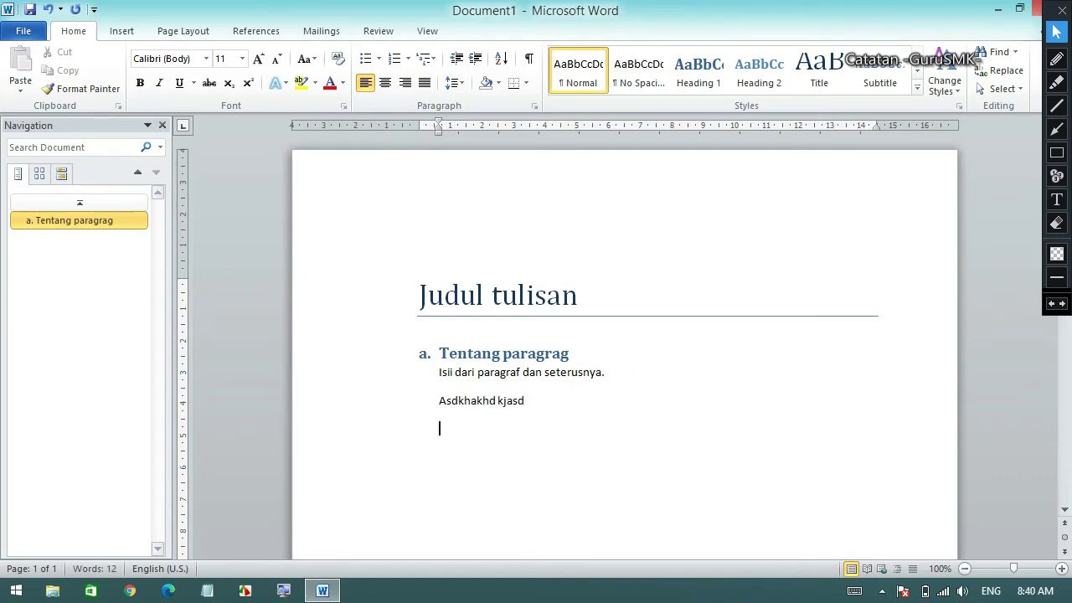
pyautogui.write('jhasjdha')
pyautogui.press('Return')
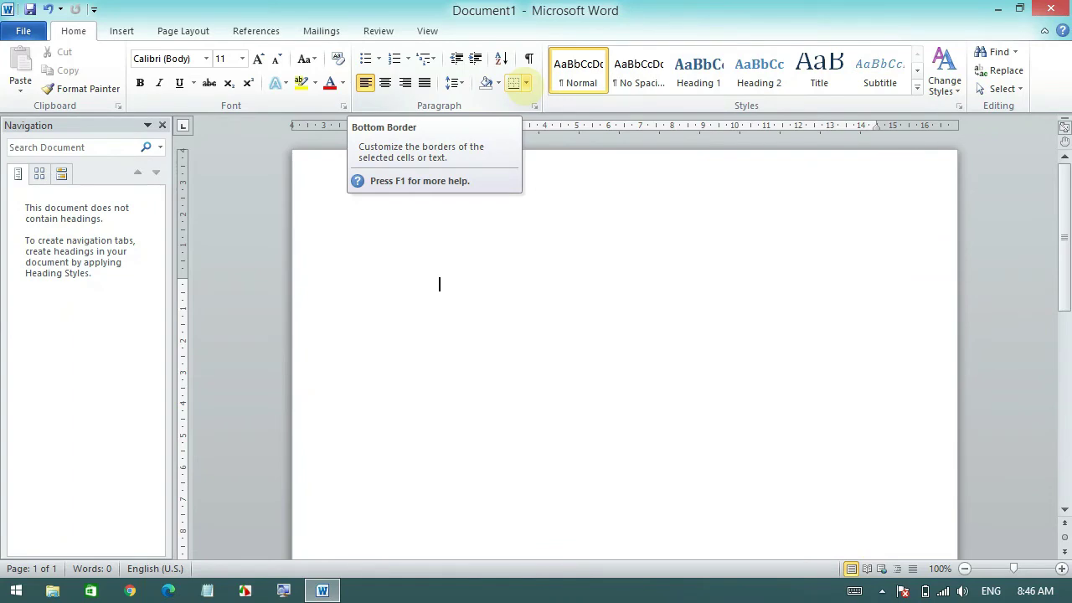
# Step: Add two blank lines in the empty document and insert a table with five columns and one row
pyautogui.click(579, 292)
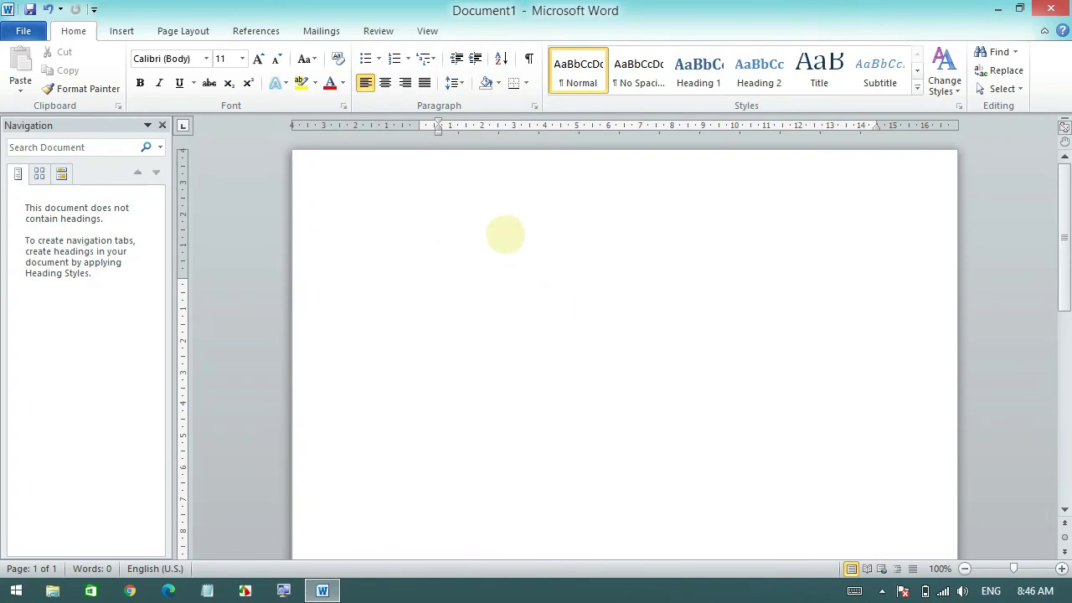
pyautogui.press('Return')
pyautogui.press('Return')
pyautogui.click(121, 30)
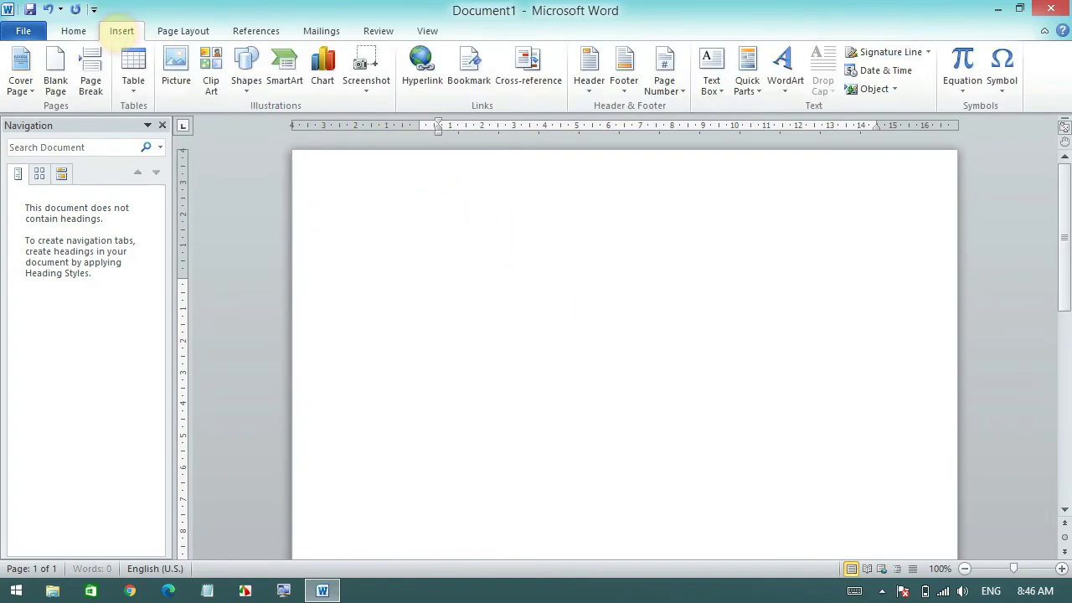
pyautogui.click(133, 67)
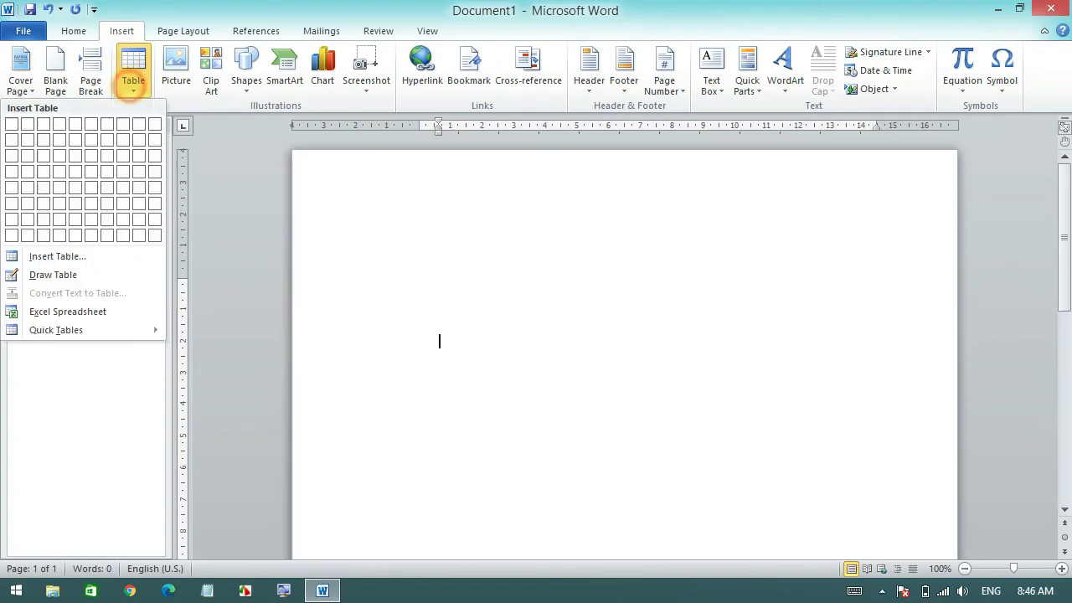
pyautogui.click(73, 124)
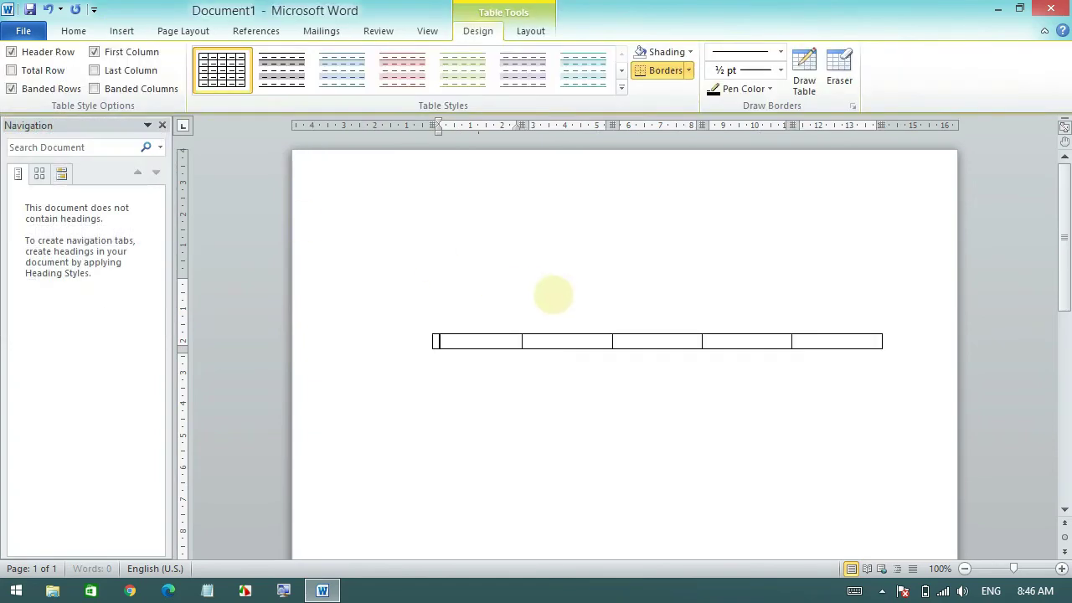
# Step: Extend the five-column table to nine rows by moving on past its last cell
pyautogui.press('Tab')
pyautogui.press('Tab')
pyautogui.press('Tab')
pyautogui.press('Tab')
pyautogui.press('Tab')
pyautogui.press('Tab')
pyautogui.press('Tab')
pyautogui.press('Tab')
pyautogui.press('Tab')
pyautogui.press('Tab')
pyautogui.press('Tab')
pyautogui.press('Tab')
pyautogui.press('Tab')
pyautogui.press('Tab')
pyautogui.press('Tab')
pyautogui.press('Tab')
pyautogui.press('Tab')
pyautogui.press('Tab')
pyautogui.press('Tab')
pyautogui.press('Tab')
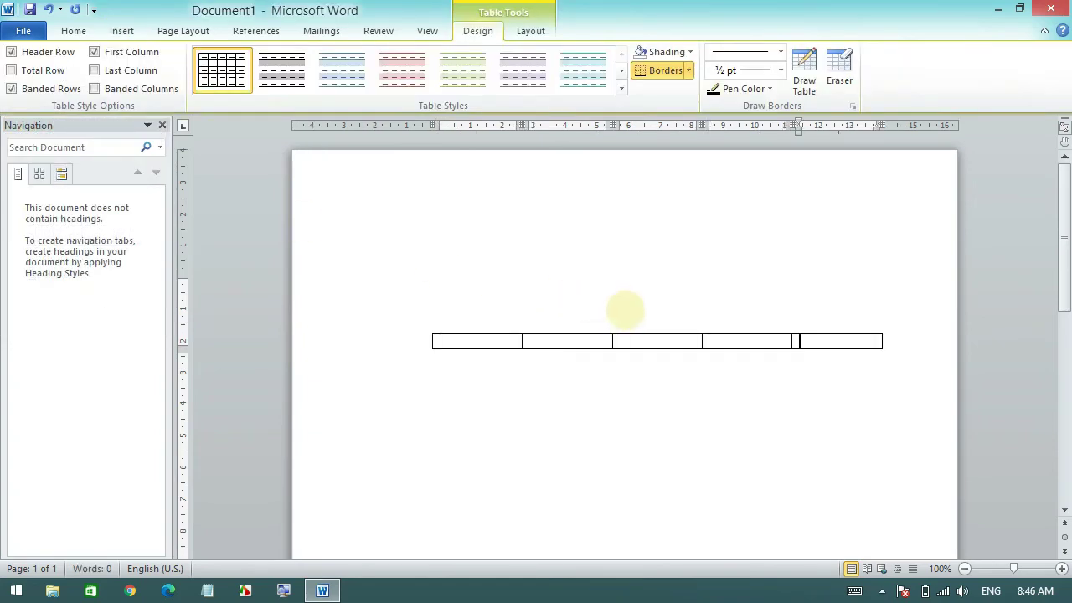
pyautogui.press('Tab')
pyautogui.press('Tab')
pyautogui.press('Tab')
pyautogui.press('Tab')
pyautogui.press('Tab')
pyautogui.press('Tab')
pyautogui.press('Tab')
pyautogui.press('Tab')
pyautogui.press('Tab')
pyautogui.press('Tab')
pyautogui.press('Tab')
pyautogui.press('Tab')
pyautogui.press('Tab')
pyautogui.press('Tab')
pyautogui.press('Tab')
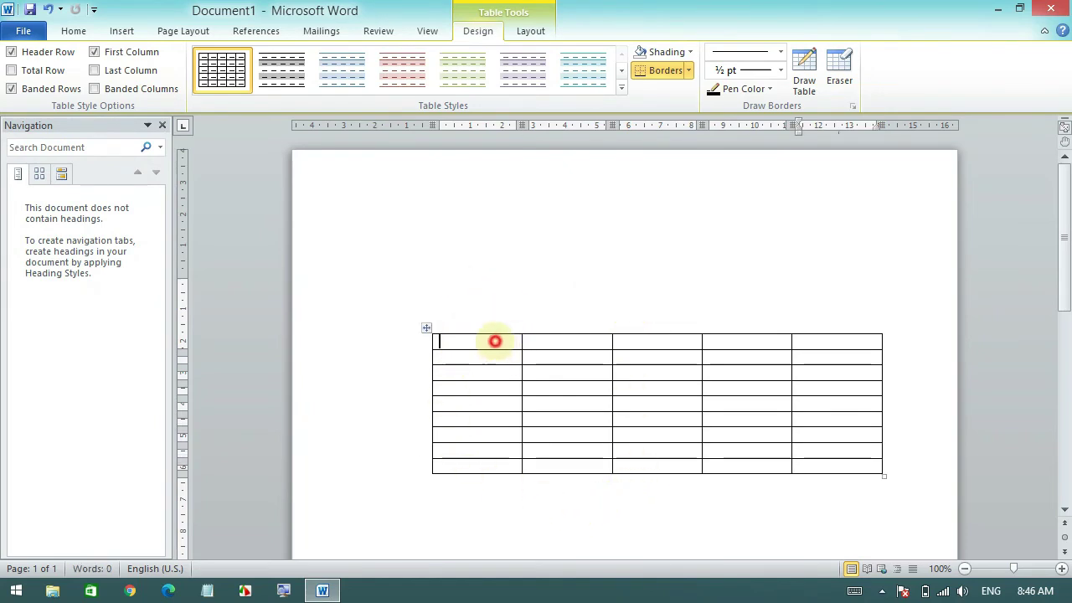
# Step: Select the whole table and choose the fine dashed line style for all its borders in Borders and Shading
pyautogui.click(495, 341)
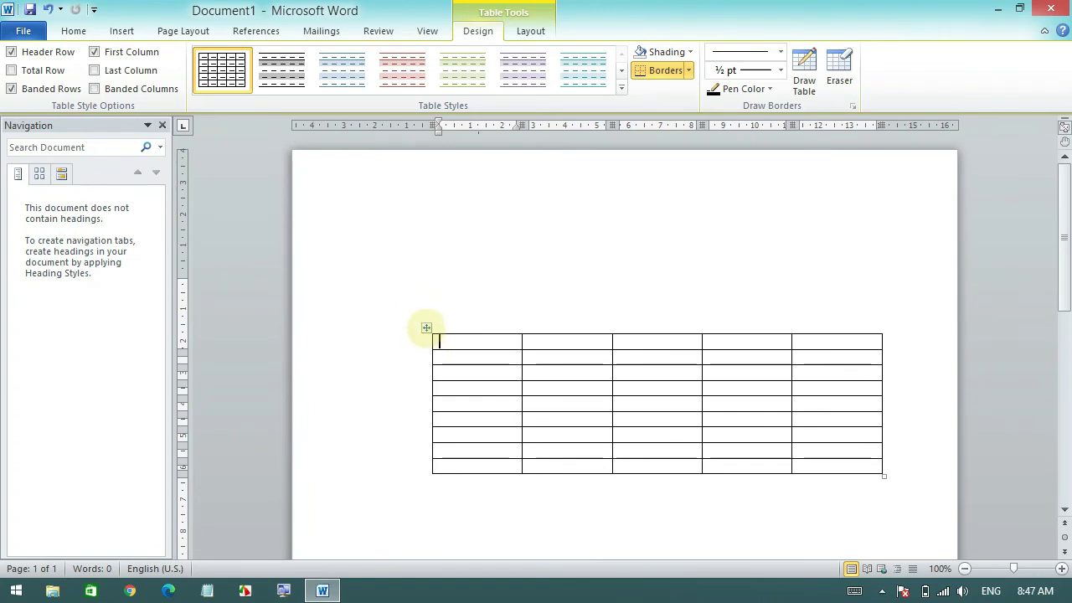
pyautogui.click(426, 328)
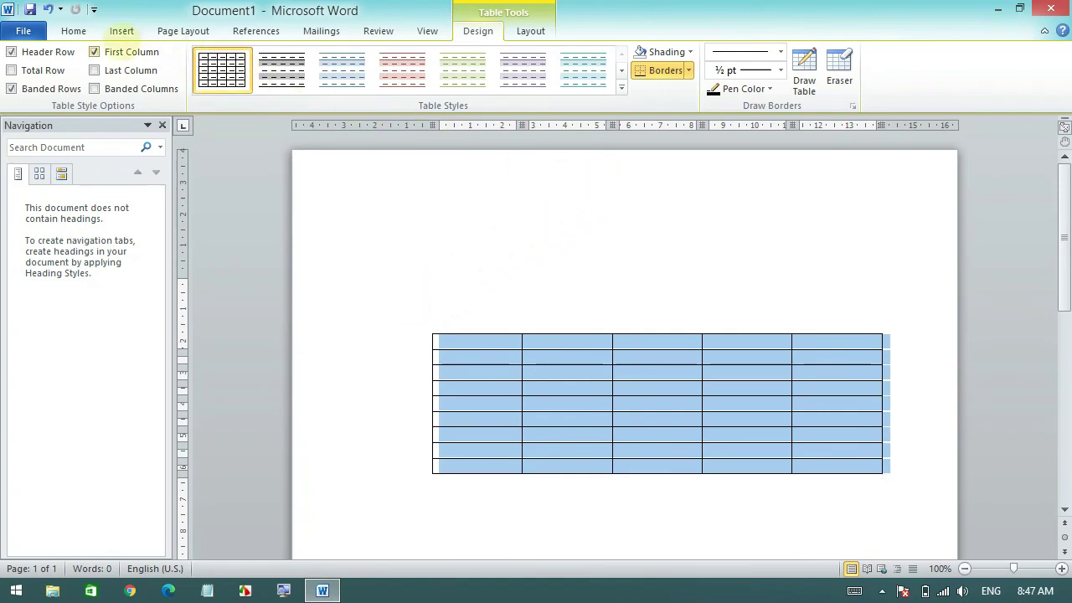
pyautogui.click(73, 31)
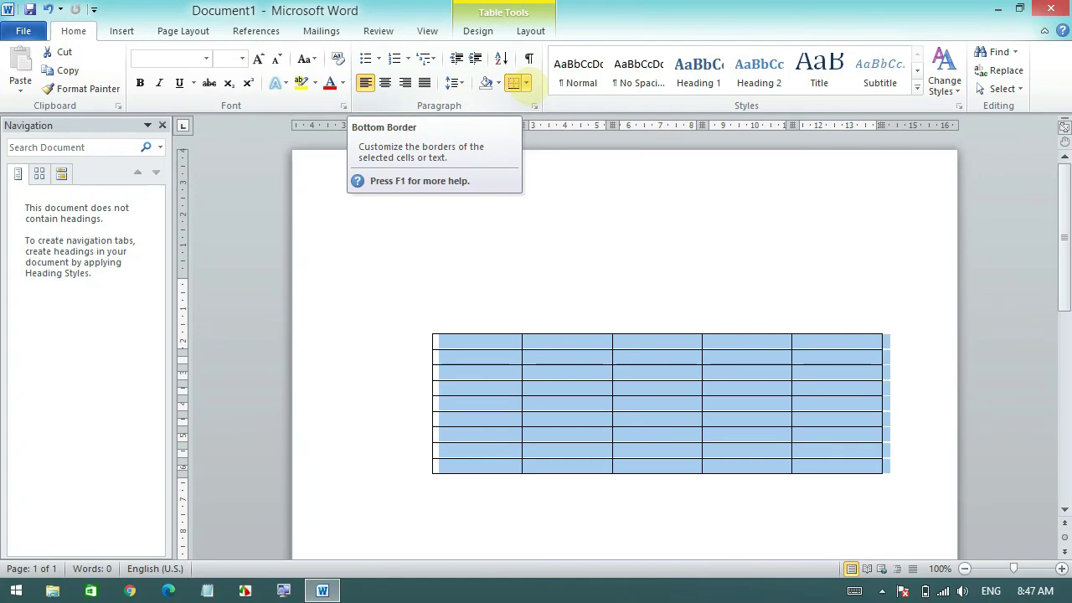
pyautogui.click(478, 31)
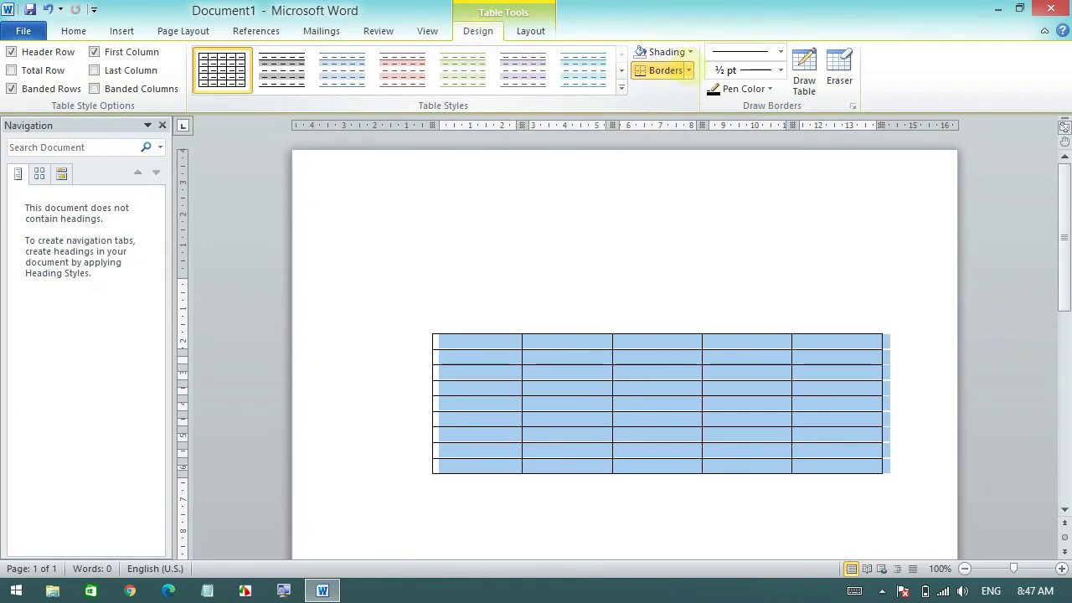
pyautogui.click(689, 70)
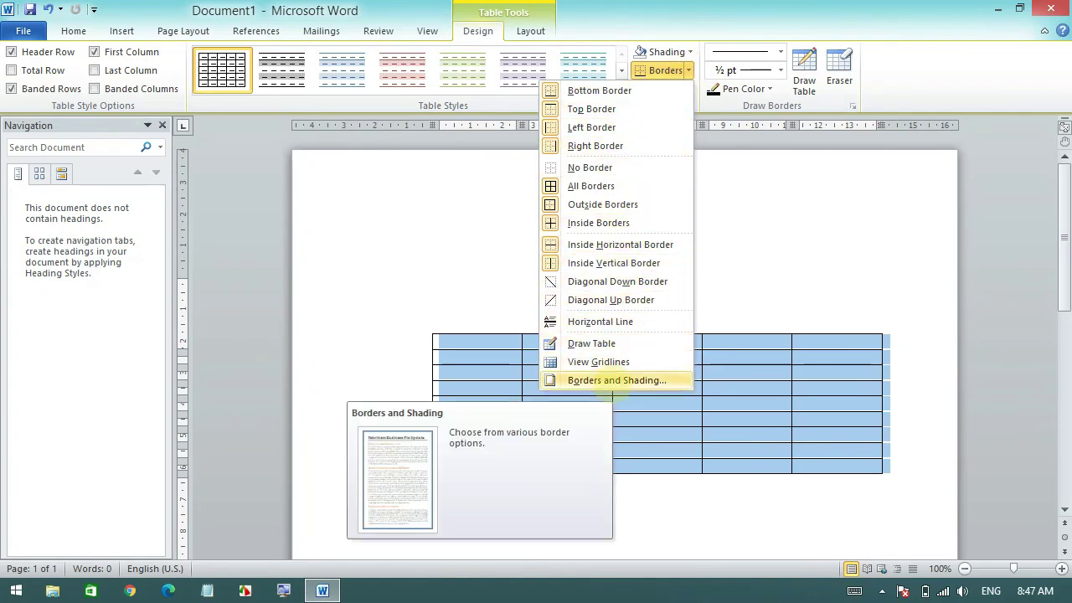
pyautogui.click(613, 381)
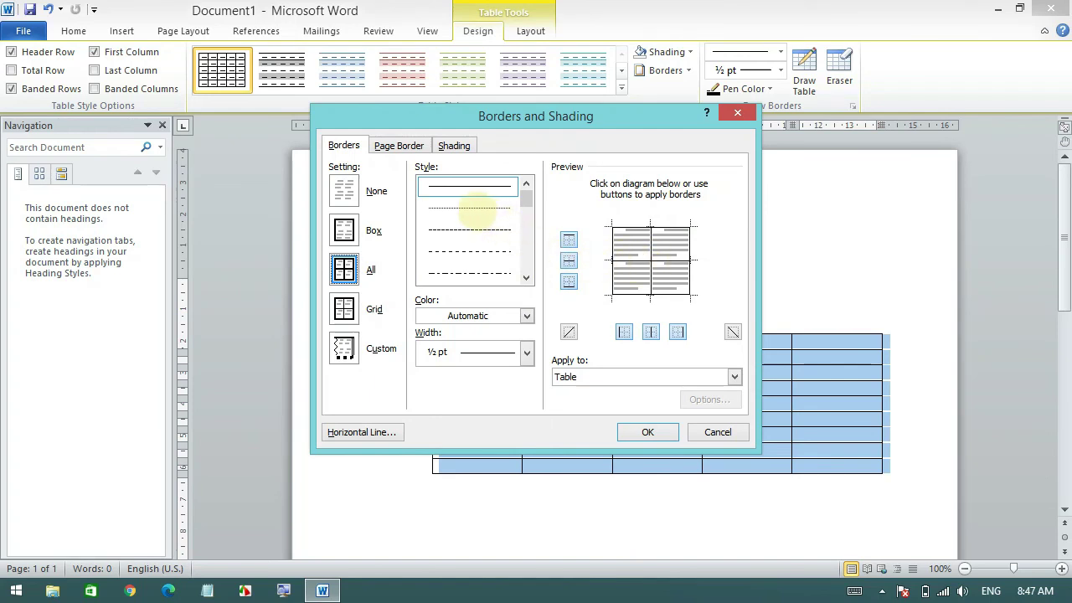
pyautogui.click(471, 208)
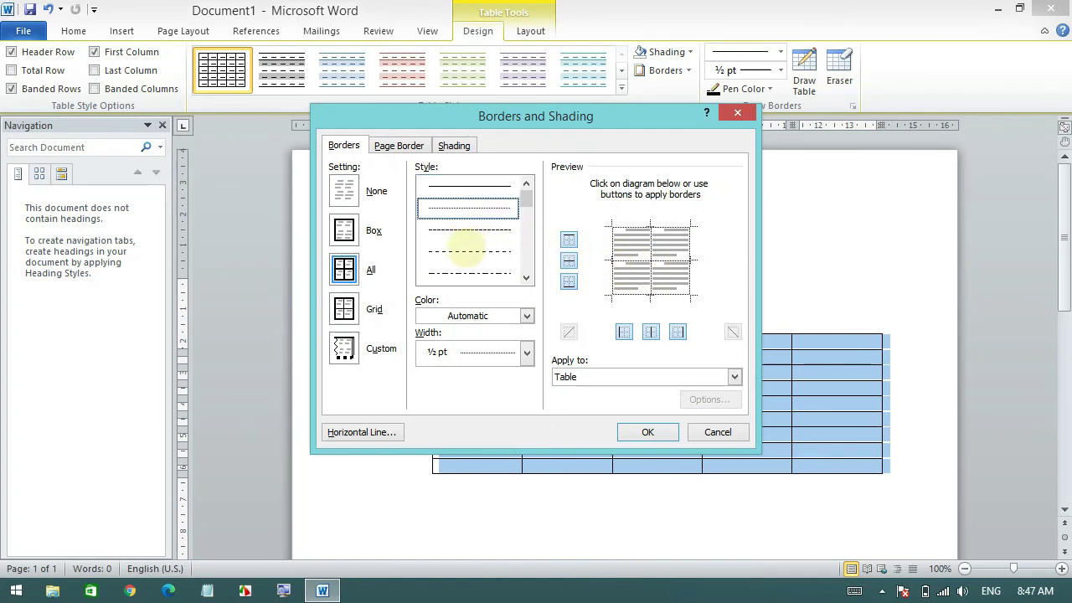
pyautogui.click(467, 251)
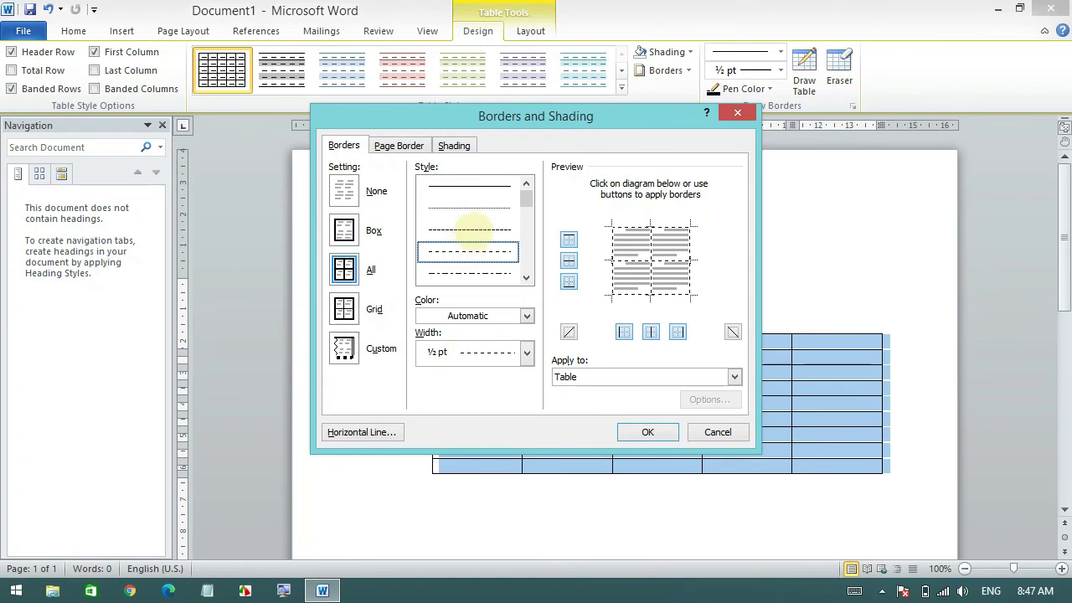
pyautogui.click(472, 229)
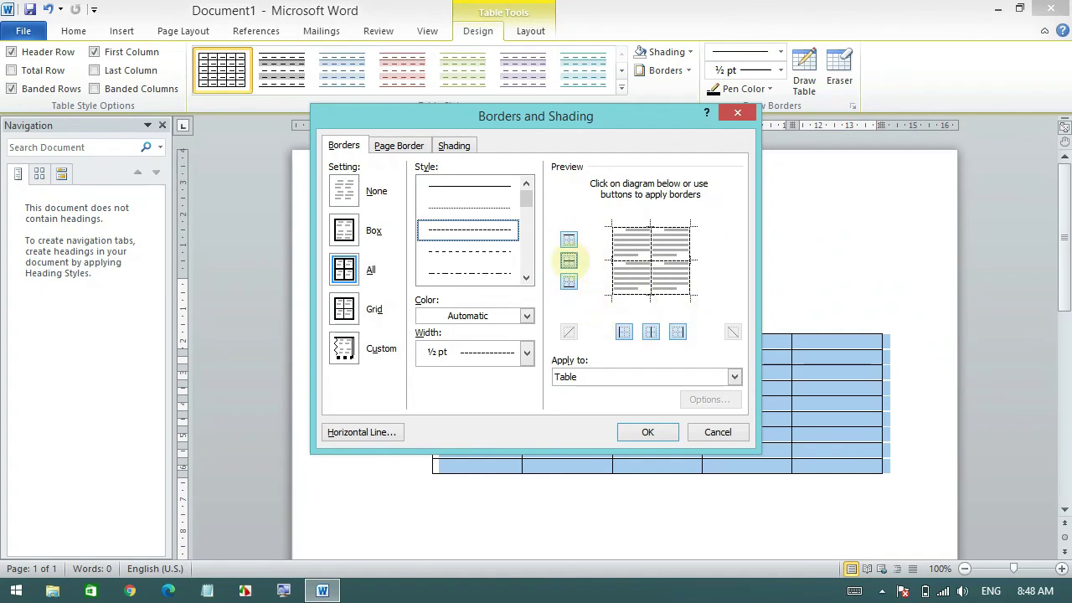
# Step: Switch the table's inside horizontal and inside vertical borders off and back on in the border preview
pyautogui.click(568, 262)
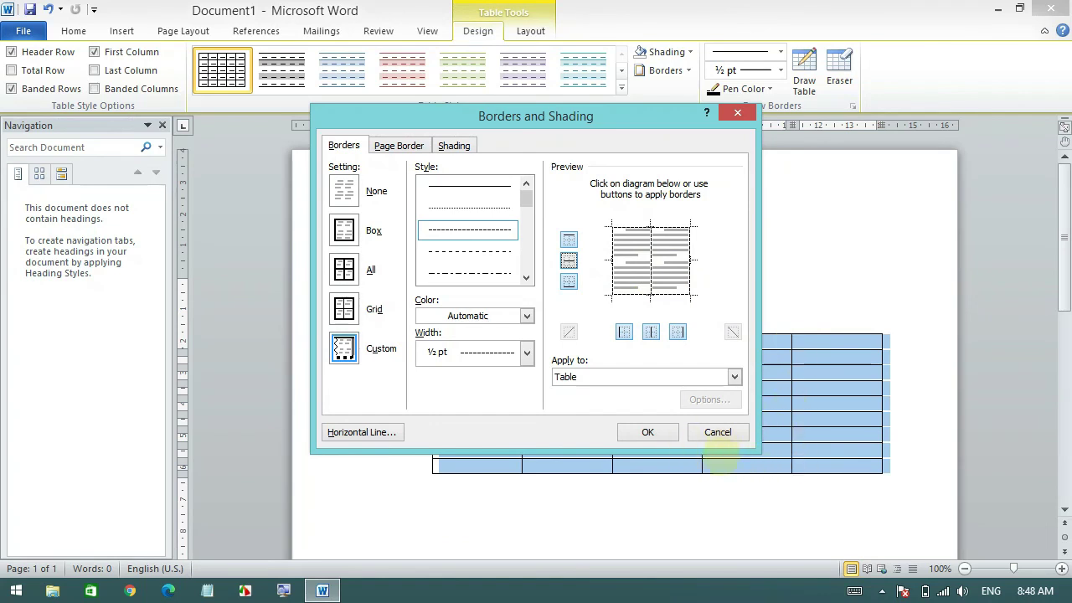
pyautogui.click(651, 333)
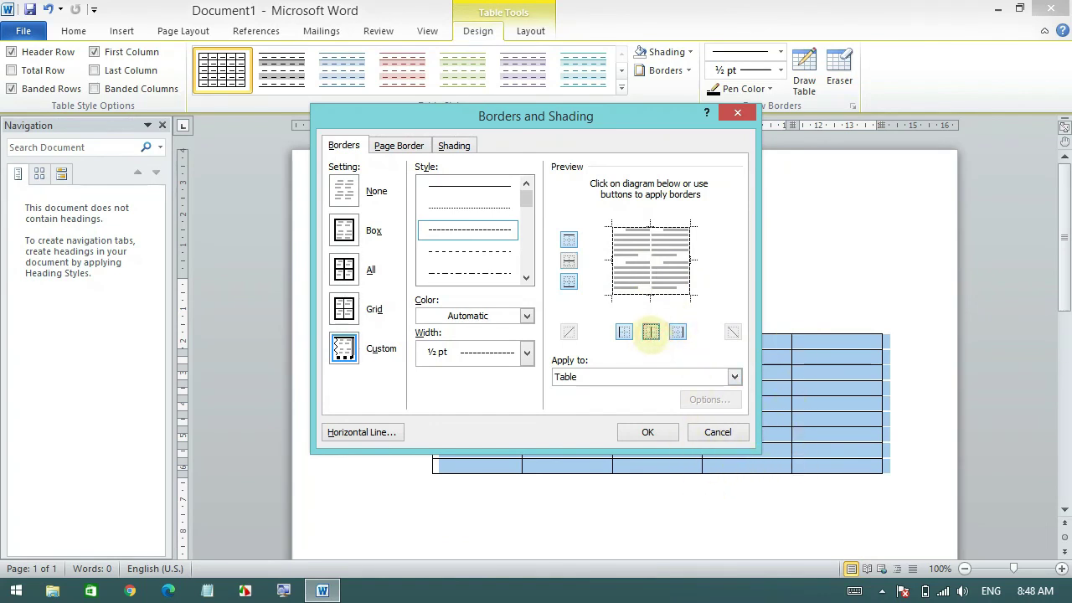
pyautogui.click(651, 332)
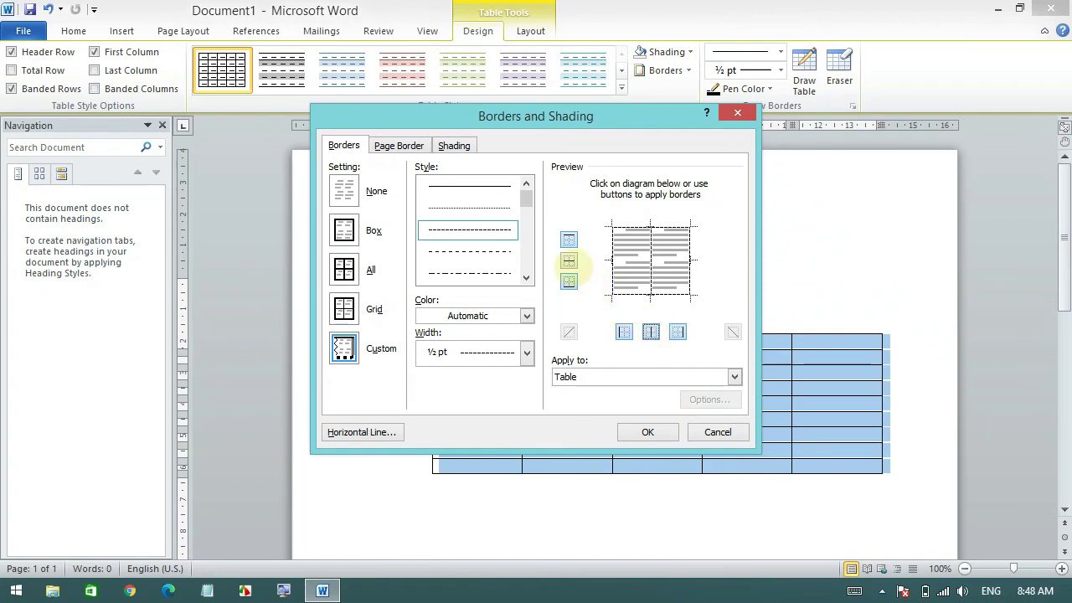
pyautogui.click(569, 261)
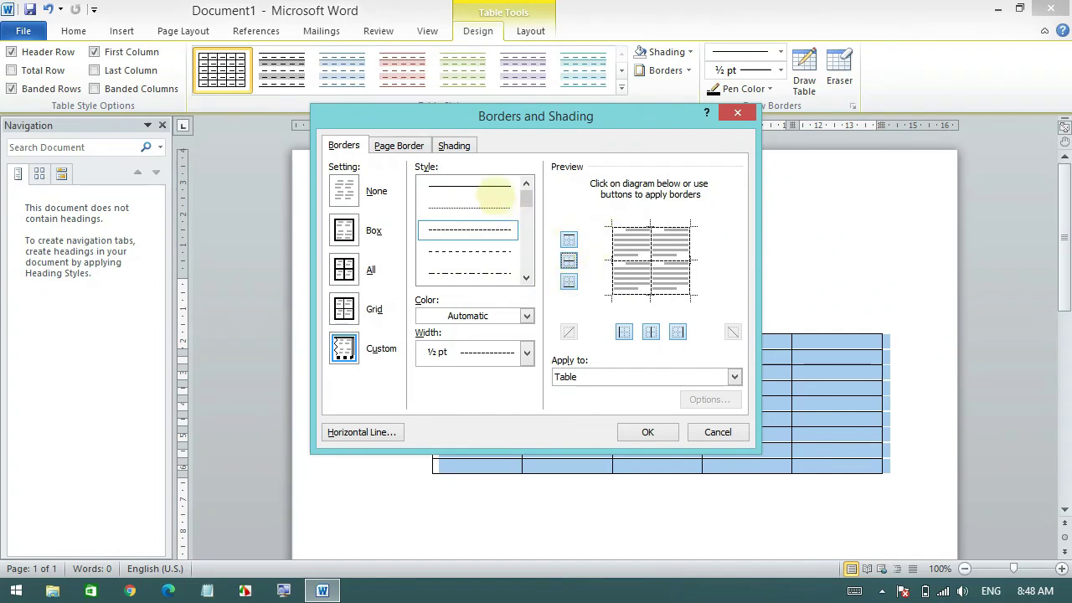
# Step: Apply a solid 1 ½ pt line to the table's top, bottom, left and right outer borders
pyautogui.click(493, 187)
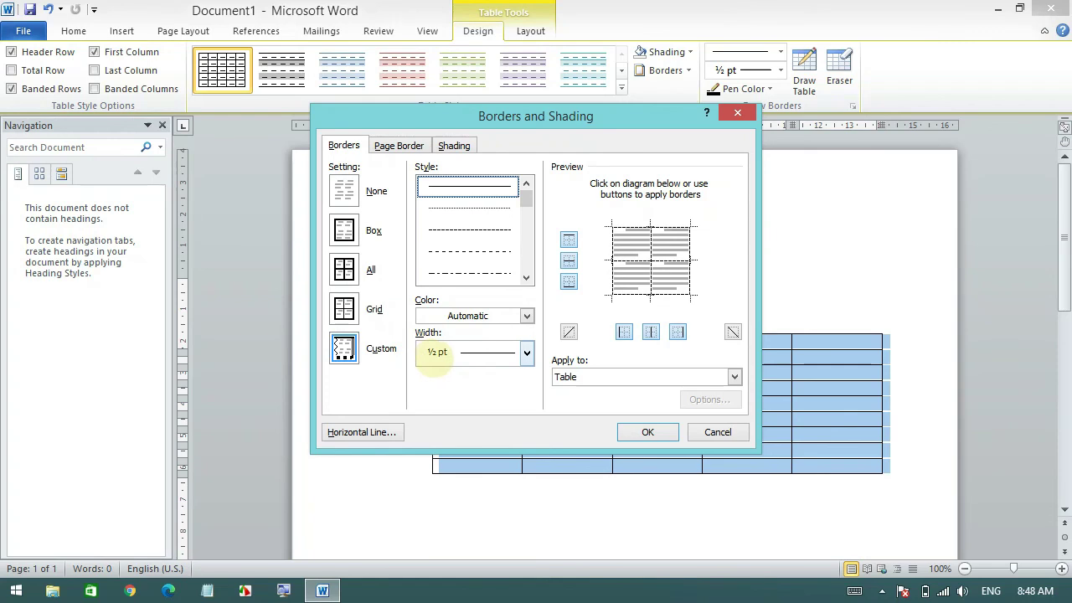
pyautogui.click(525, 355)
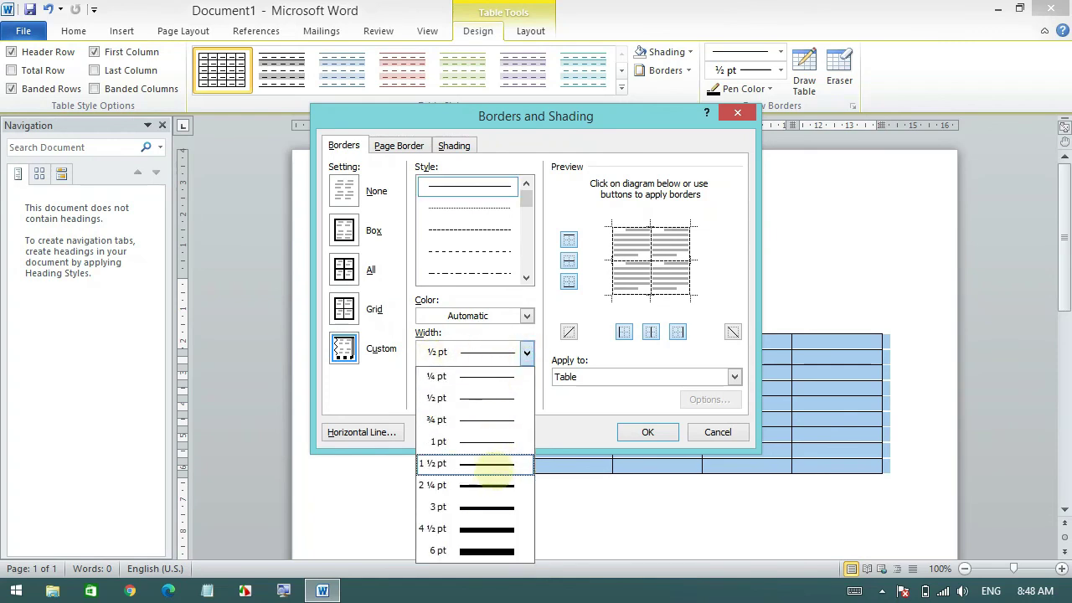
pyautogui.click(492, 462)
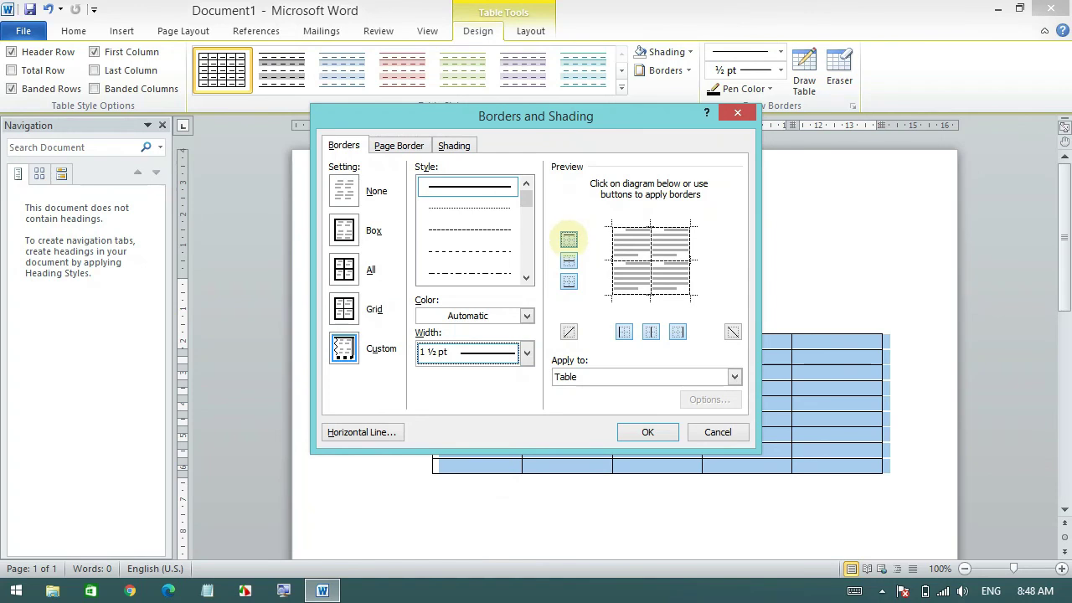
pyautogui.click(569, 239)
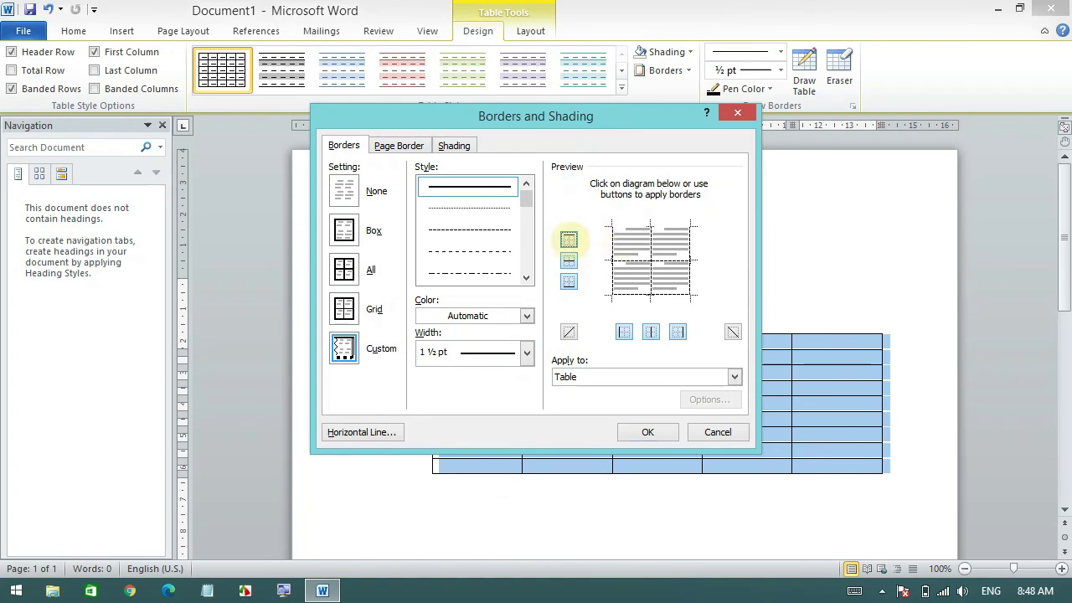
pyautogui.click(568, 239)
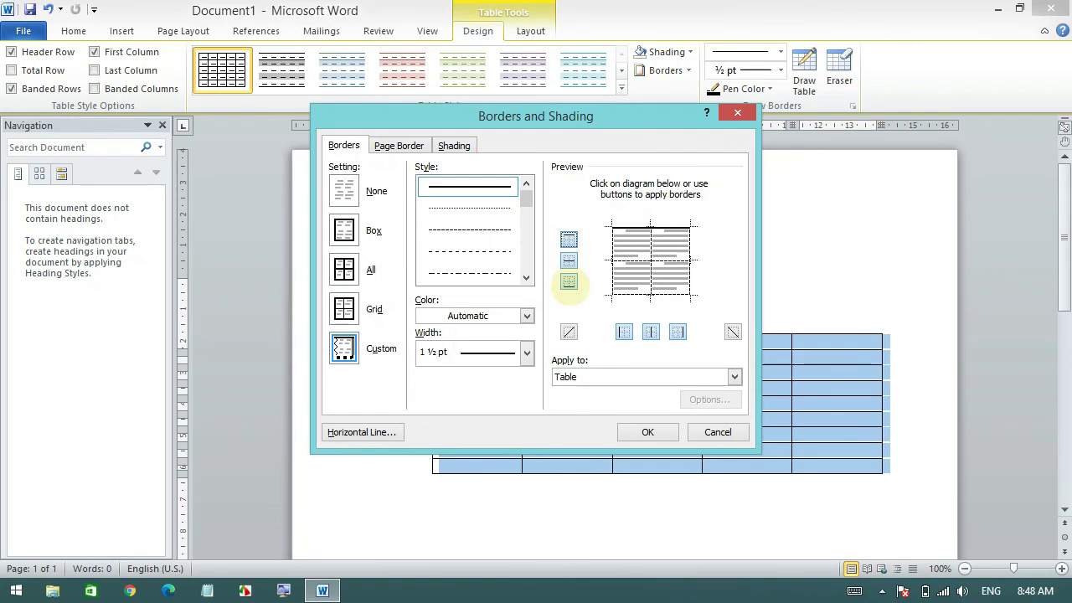
pyautogui.click(569, 282)
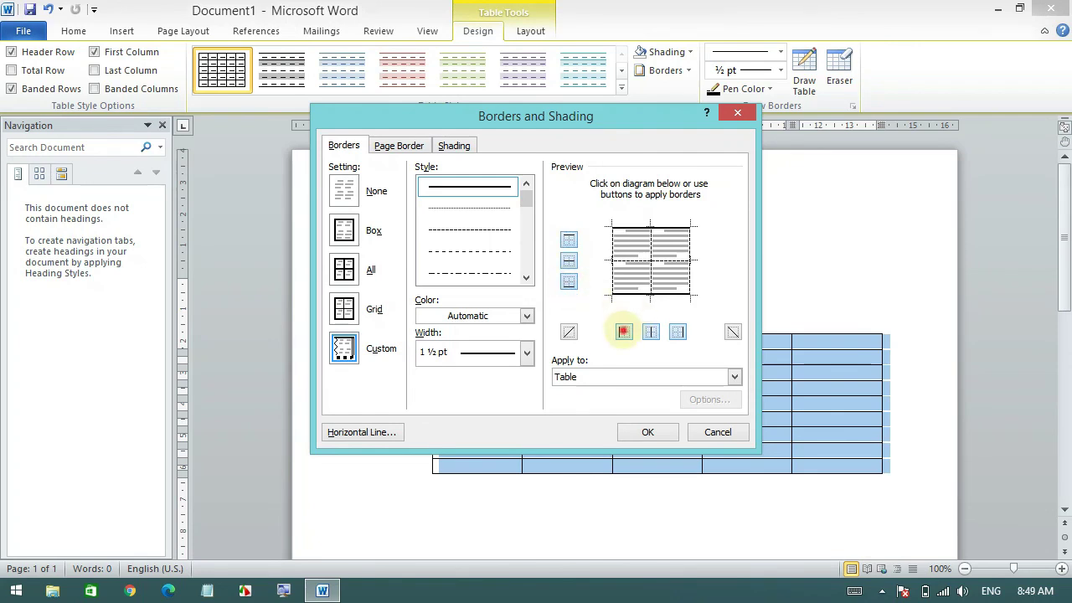
pyautogui.click(623, 332)
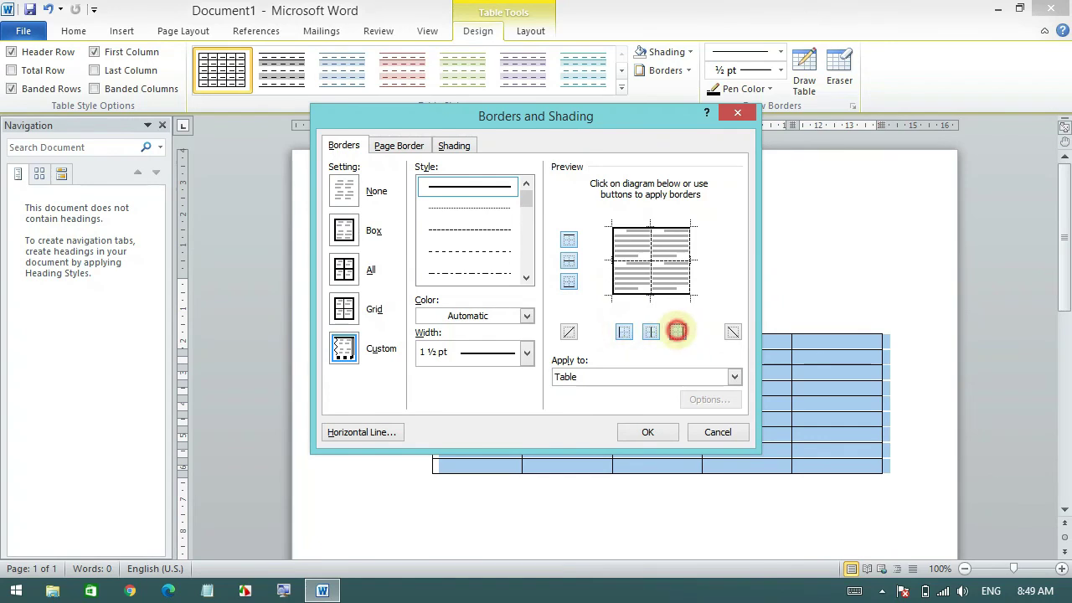
pyautogui.click(677, 332)
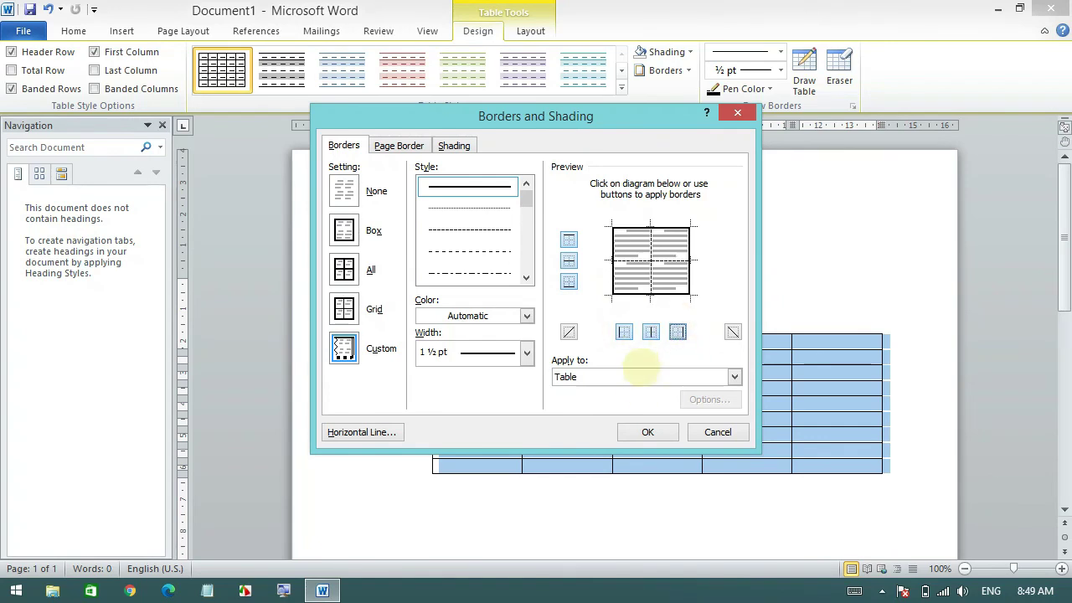
pyautogui.click(647, 431)
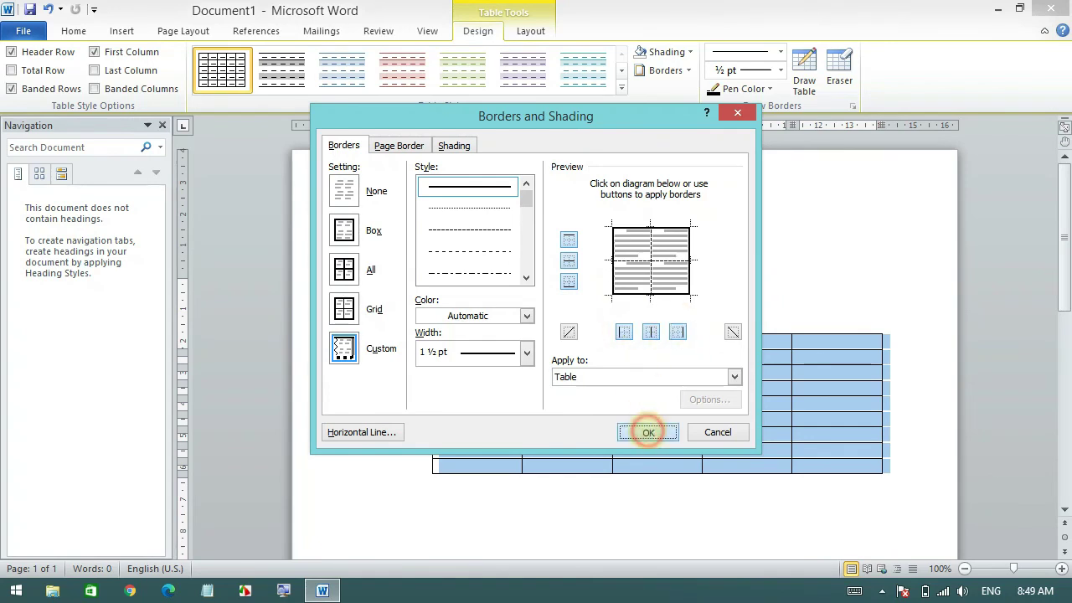
pyautogui.click(750, 353)
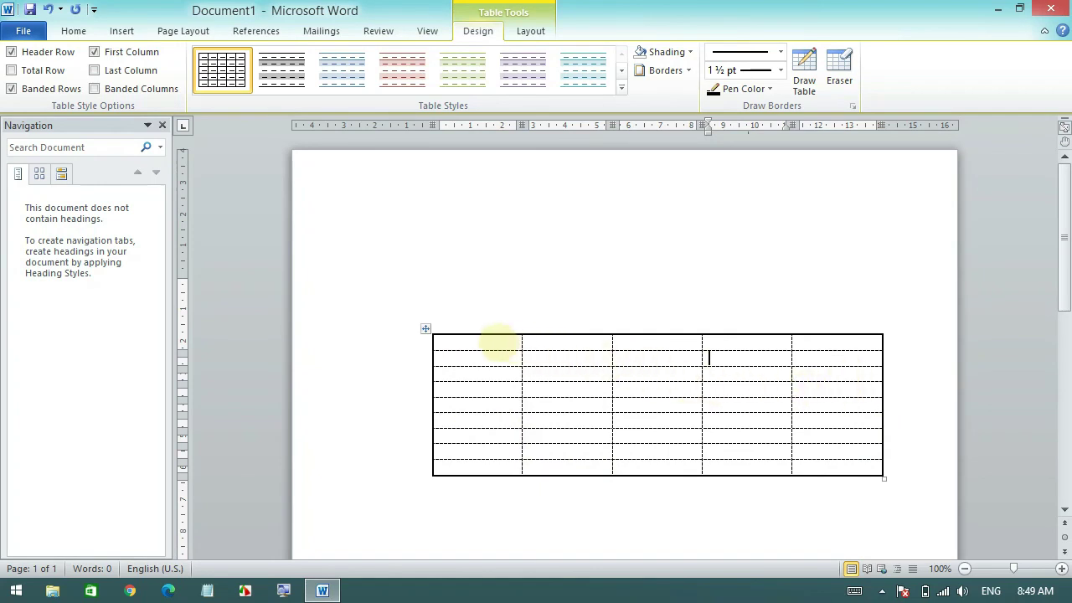
# Step: Fill the table's first row with the headings Judul1, Judul2, Judul3, Judul4 and Judul5
pyautogui.click(498, 342)
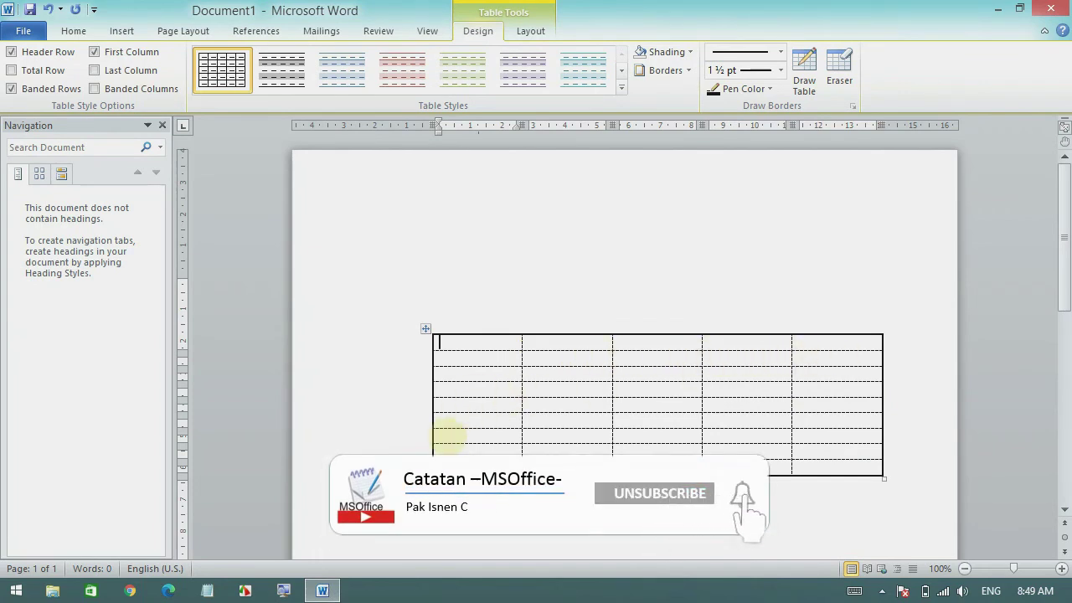
pyautogui.write('Judul1')
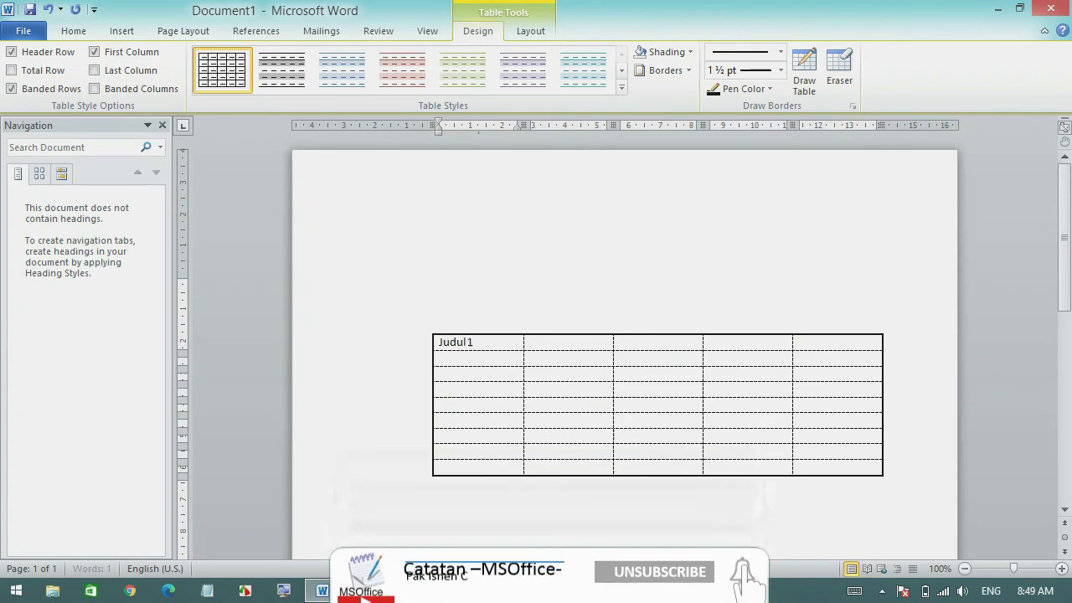
pyautogui.press('Tab')
pyautogui.write('ju')
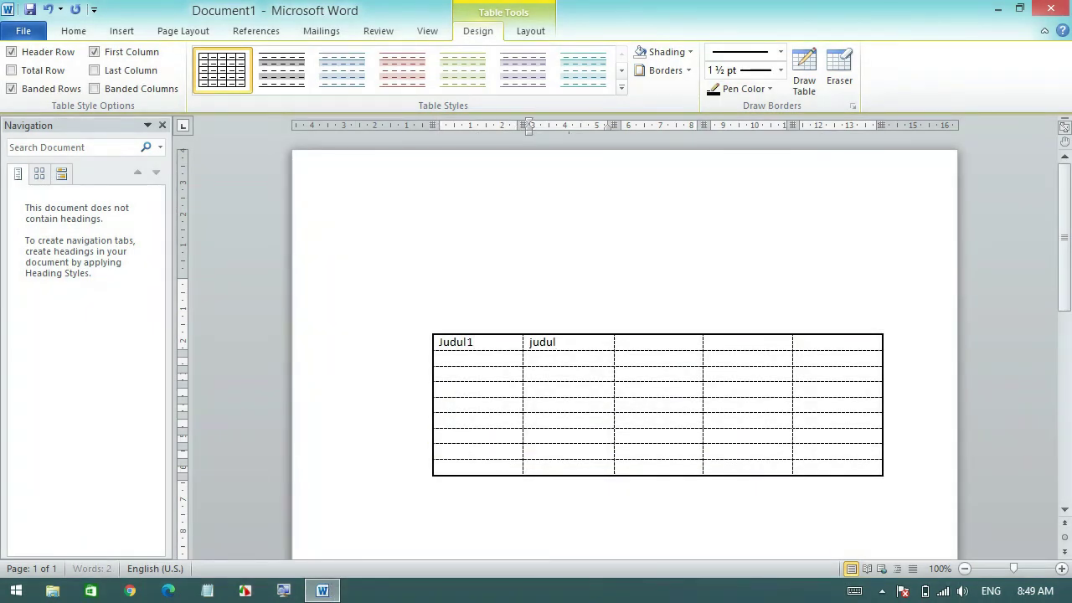
pyautogui.write('dul2')
pyautogui.press('Tab')
pyautogui.write('ju')
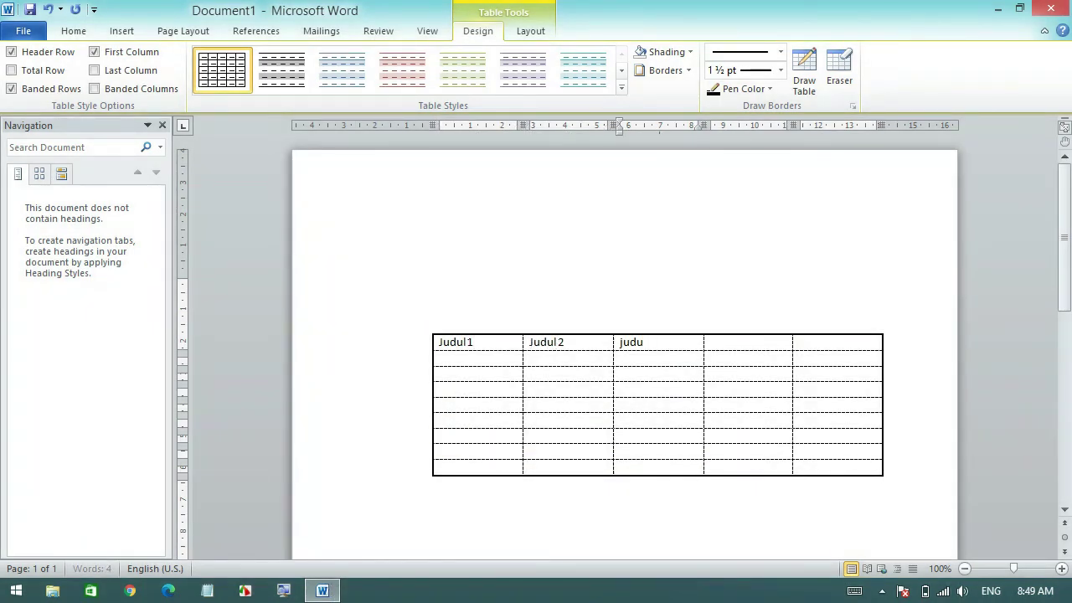
pyautogui.press('Tab')
pyautogui.write('judul4')
pyautogui.press('Tab')
pyautogui.write('judul5')
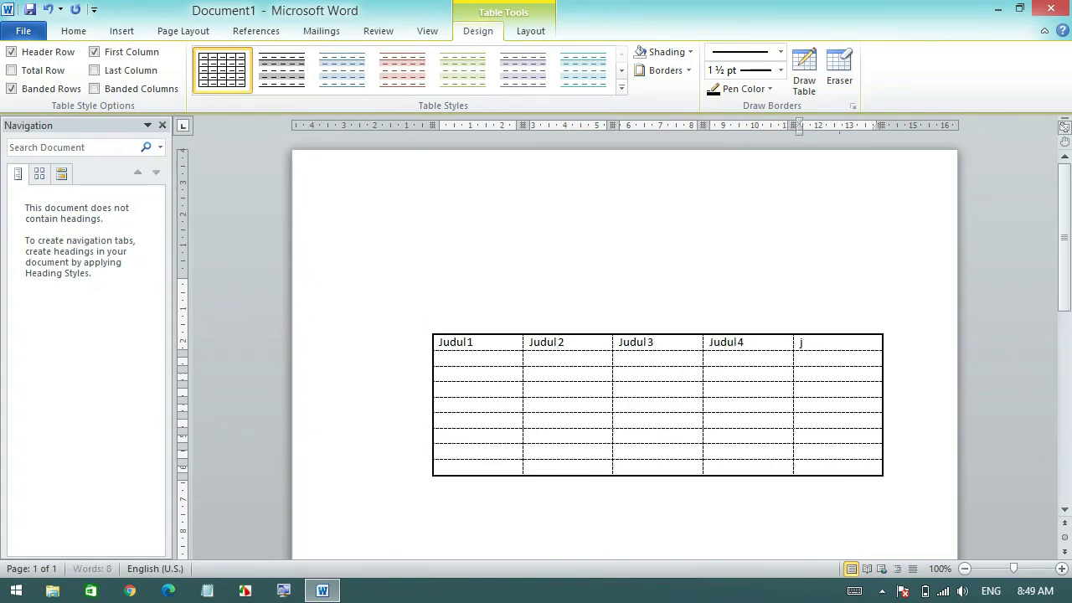
# Step: Make the heading row about twice as tall and give its cells a ½ pt double-line bottom border
pyautogui.click(499, 351)
pyautogui.moveTo(499, 351); pyautogui.dragTo(503, 364)
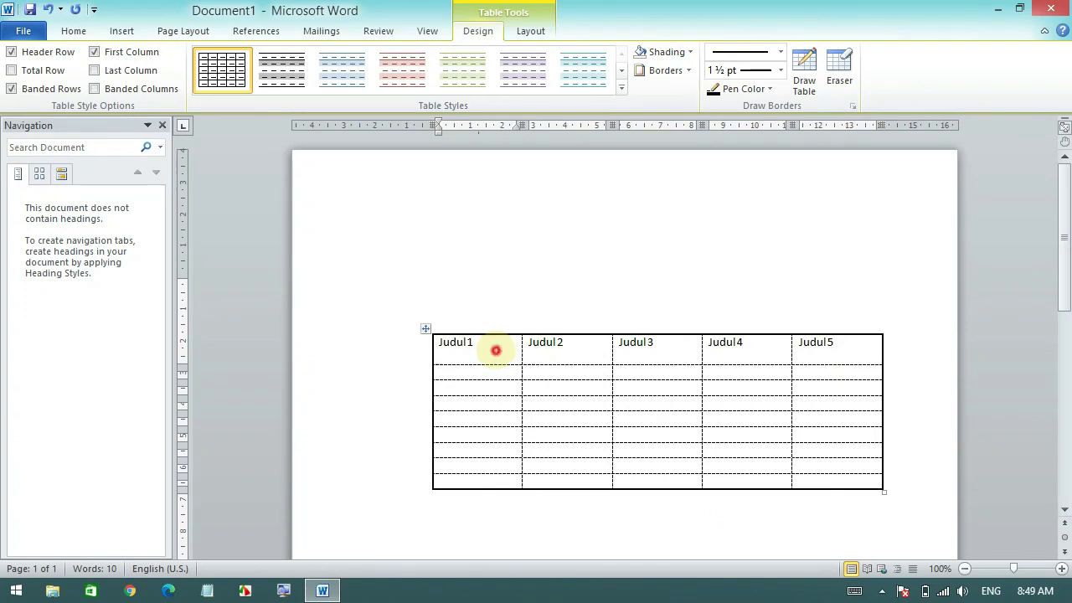
pyautogui.moveTo(496, 350); pyautogui.dragTo(825, 335)
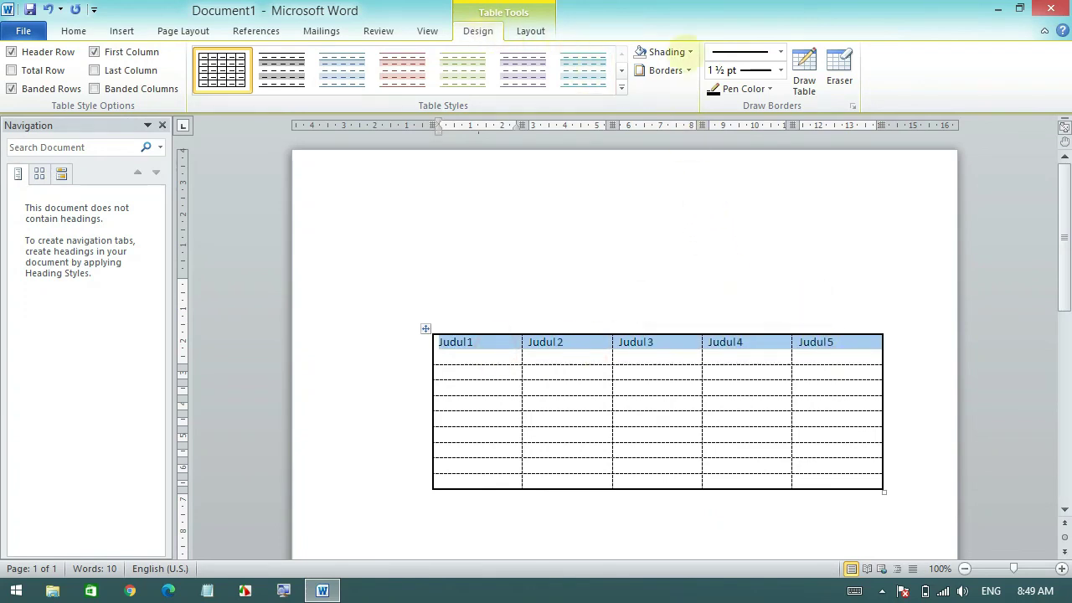
pyautogui.click(689, 71)
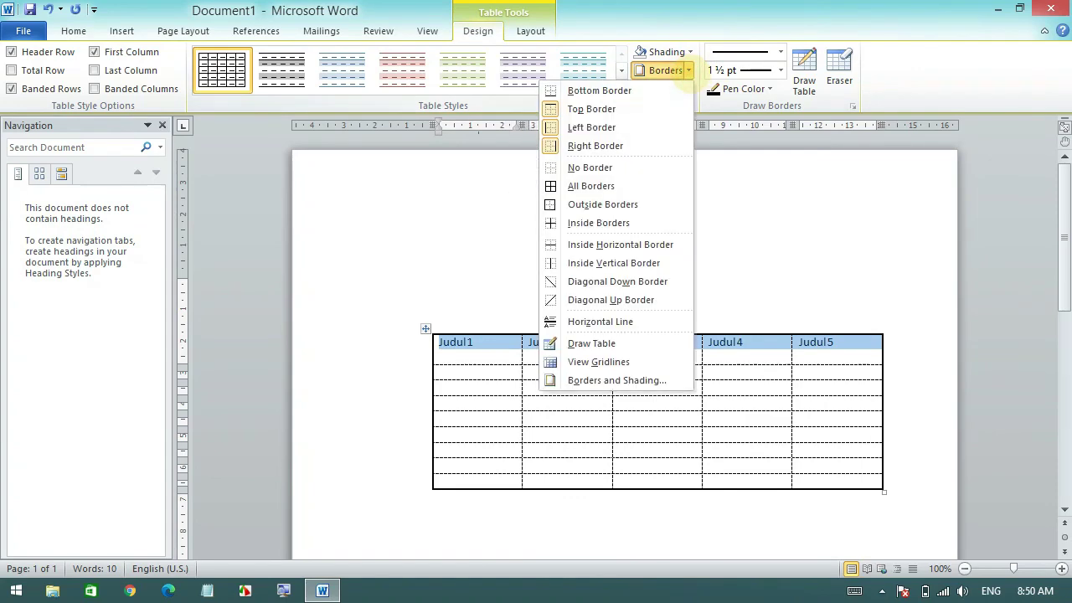
pyautogui.click(620, 381)
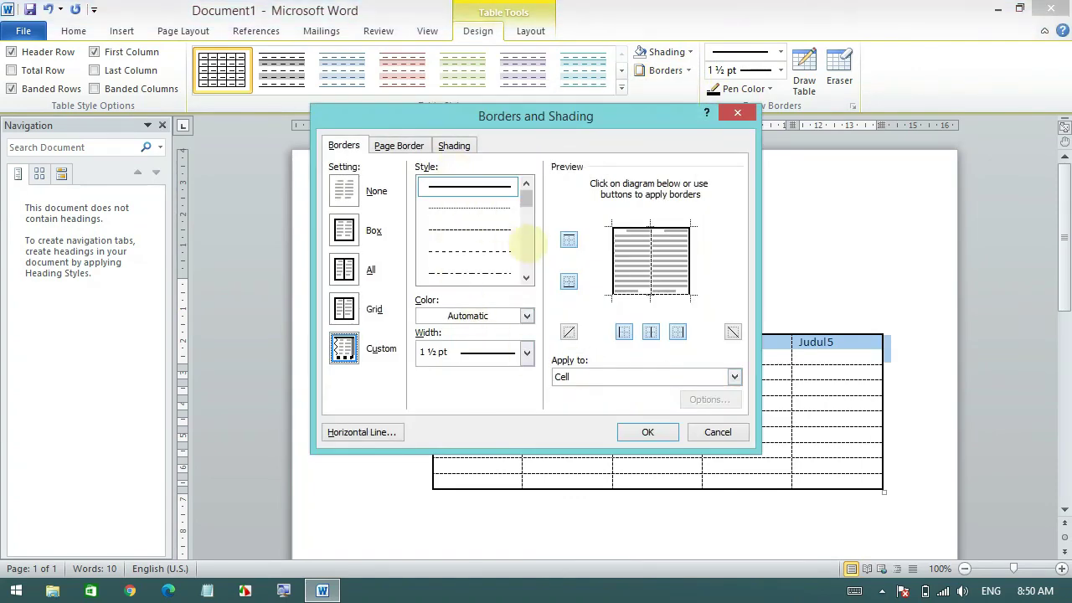
pyautogui.click(525, 247)
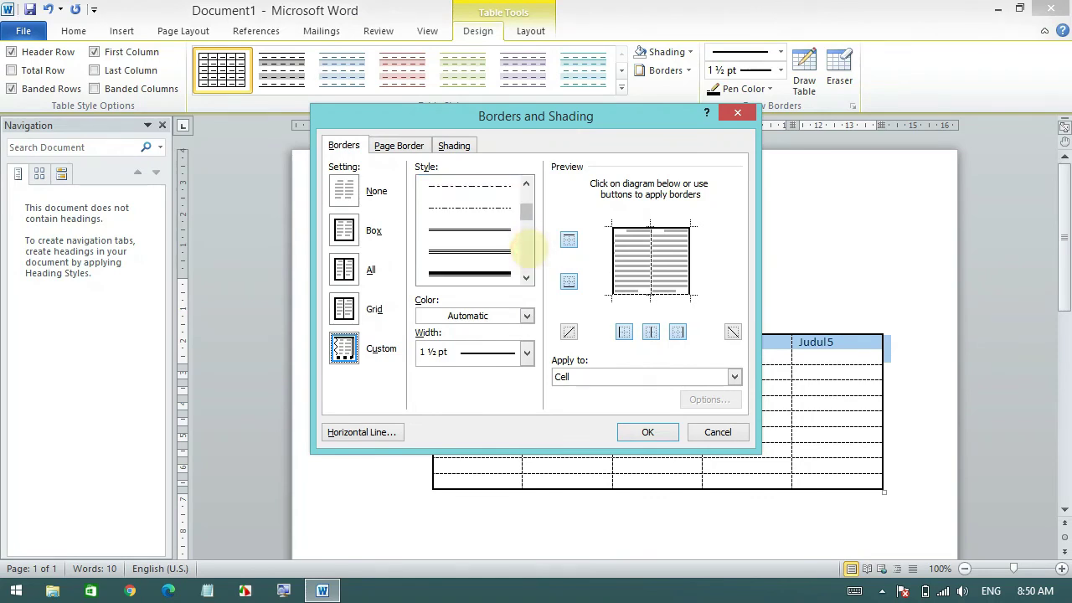
pyautogui.click(469, 228)
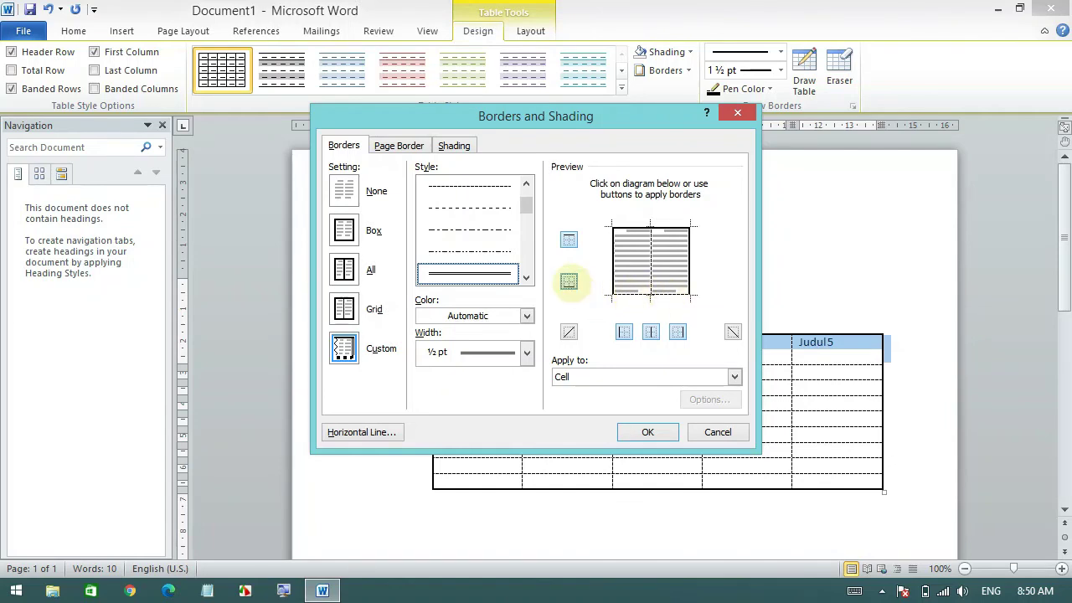
pyautogui.click(569, 282)
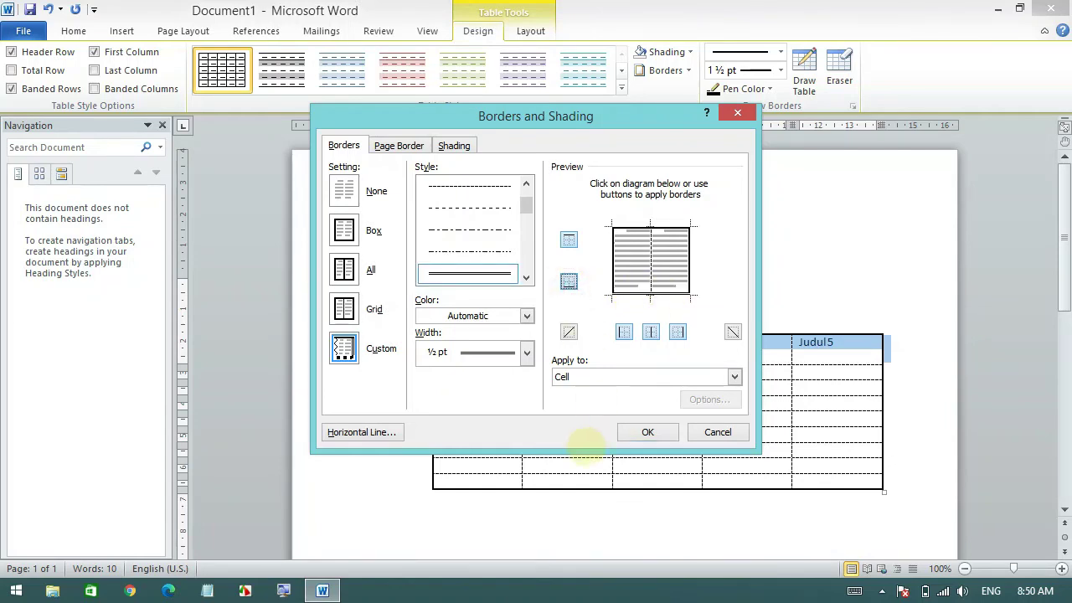
pyautogui.click(649, 432)
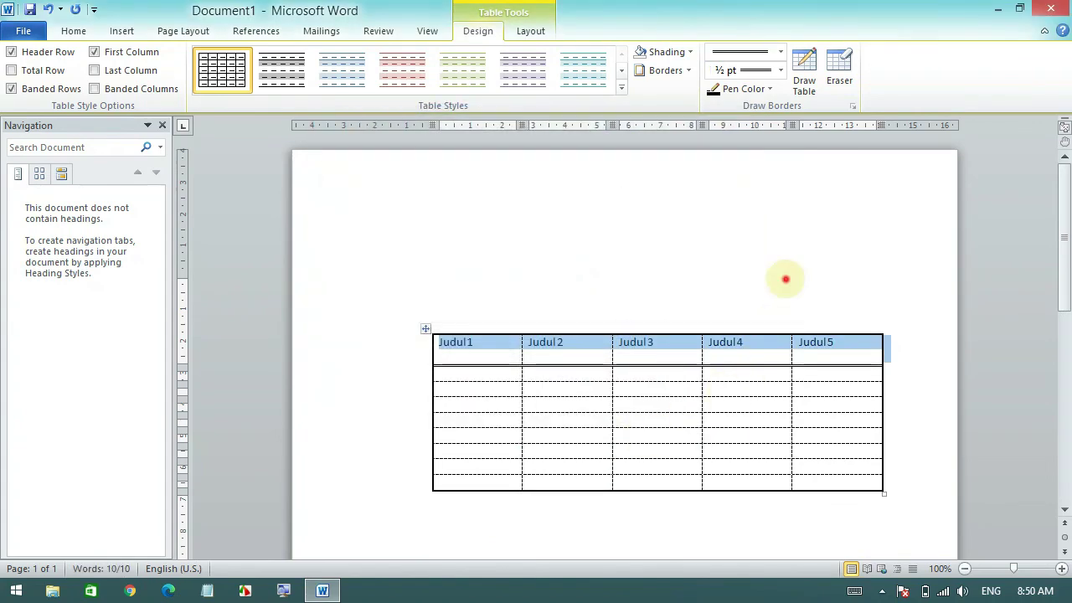
pyautogui.click(782, 280)
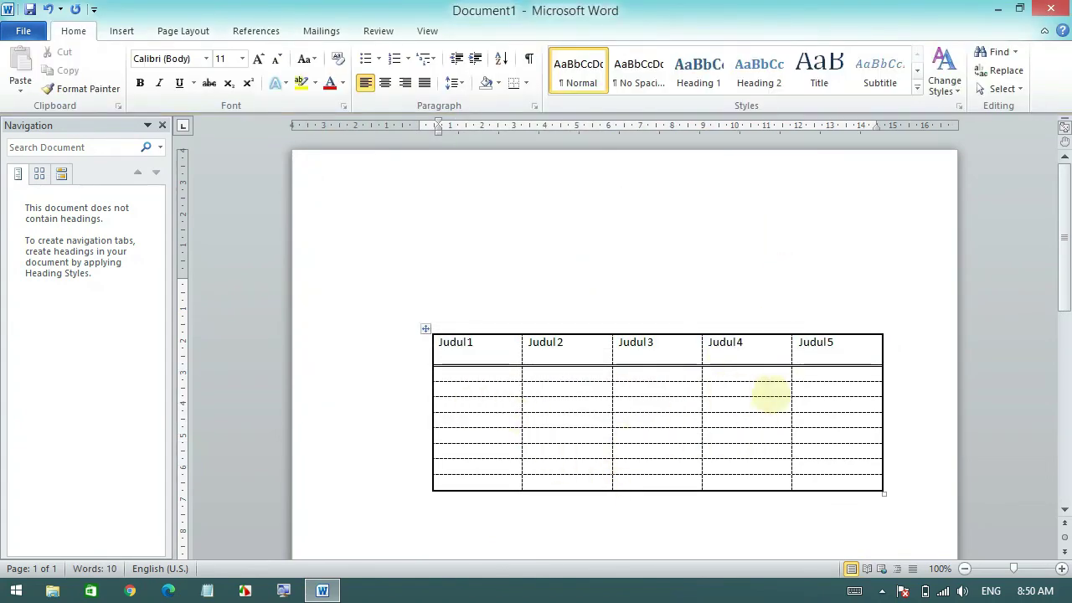